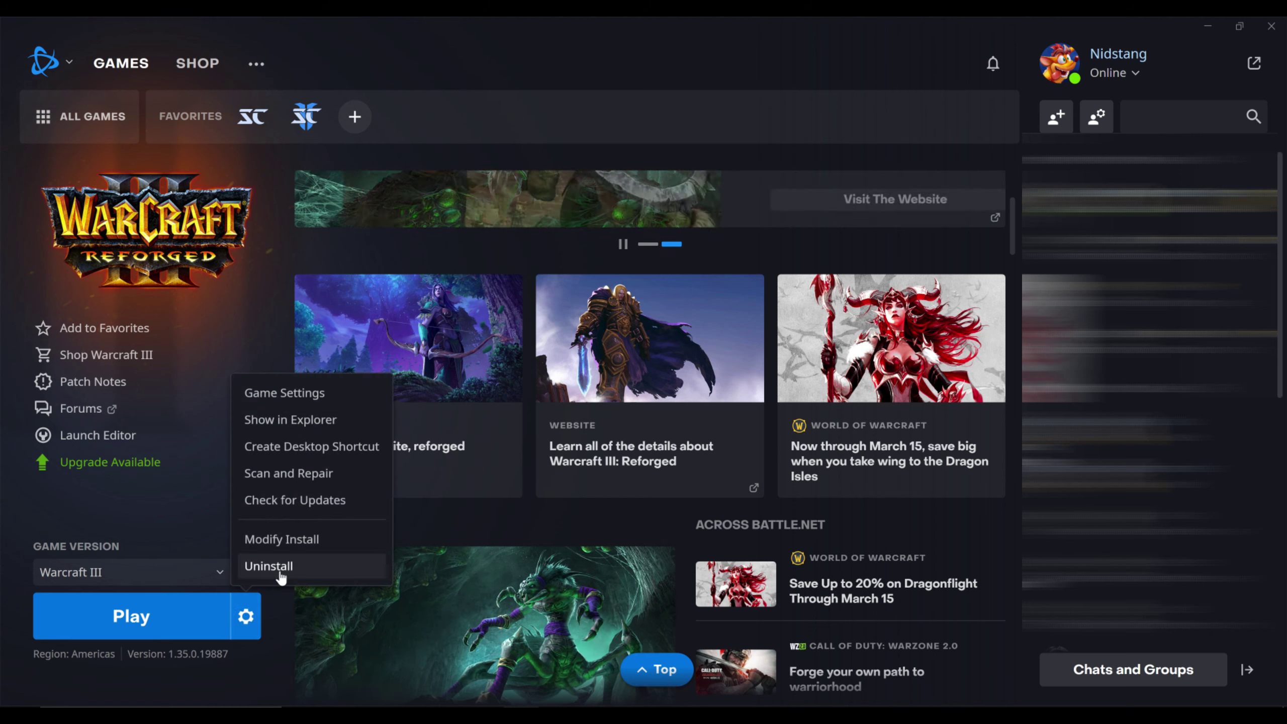
Step: Uninstall Warcraft III Reforged from the Play gear menu and confirm the removal
left_click(272, 566)
left_click(577, 414)
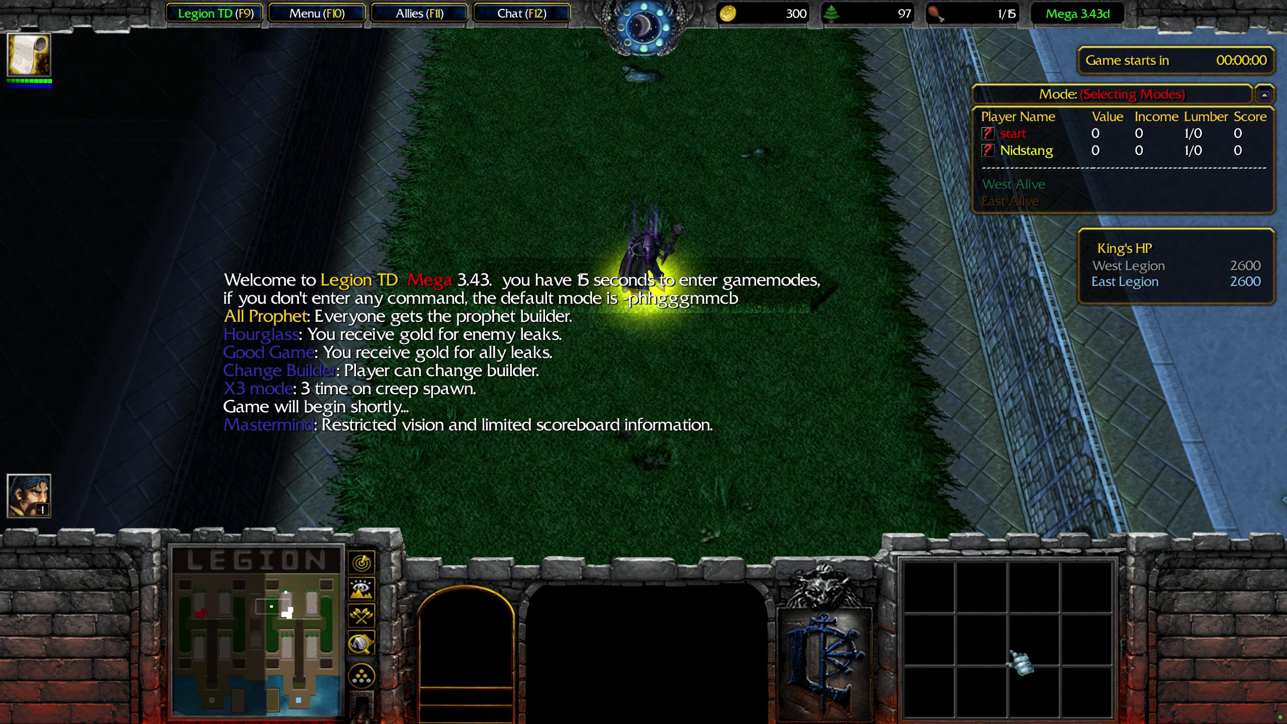
Step: With the Prophet's Summon Building, place three Footmen and a Frost Wolf on the grass
left_click(943, 707)
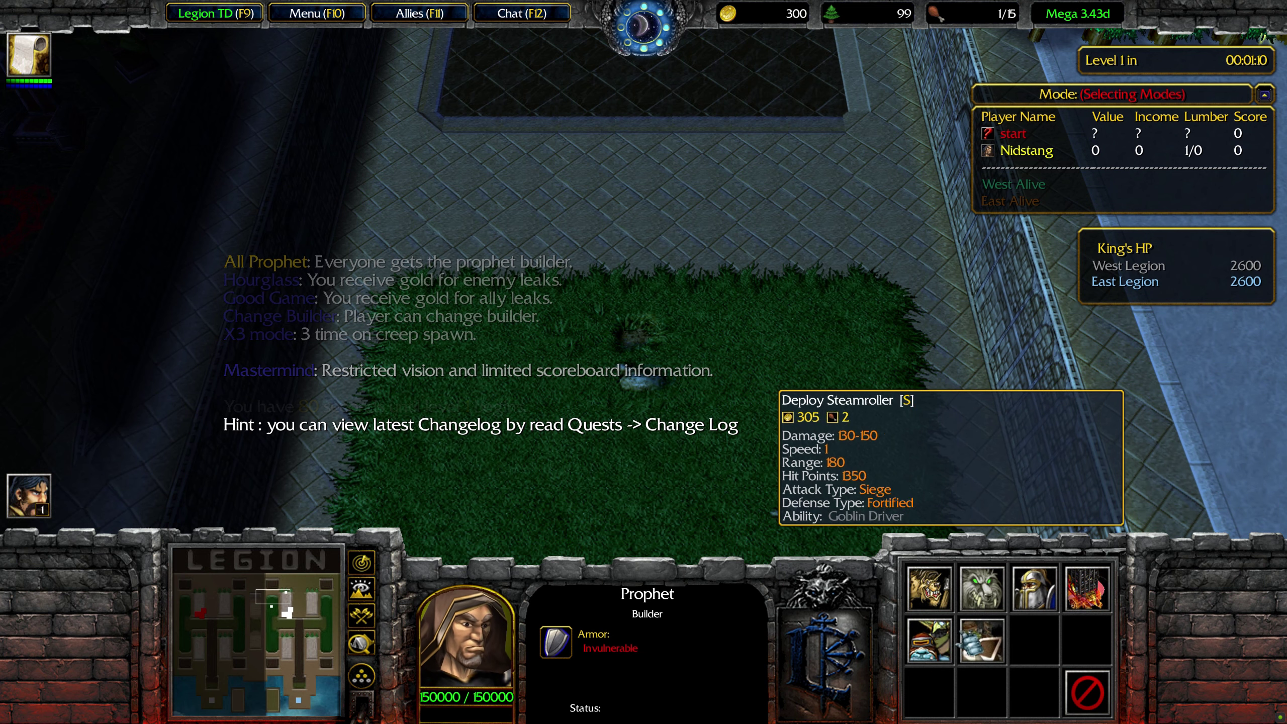
left_click(930, 640)
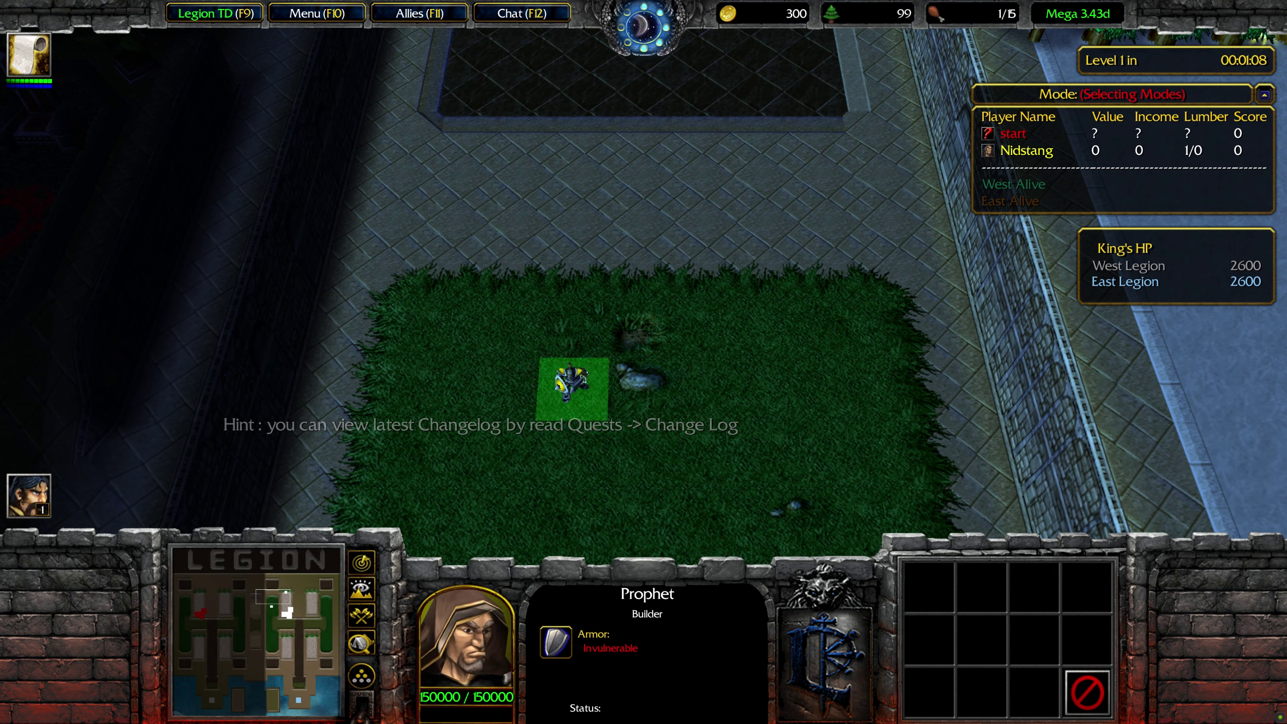
left_click(572, 388)
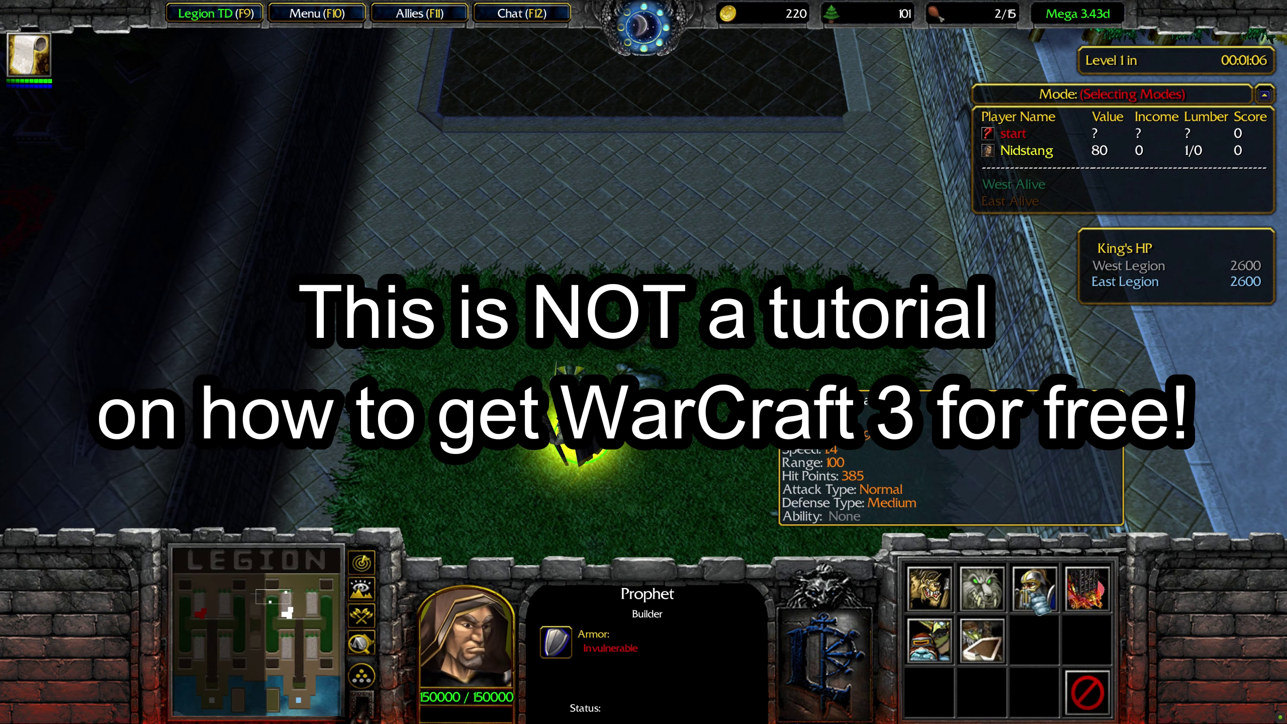
left_click(1032, 606)
left_click(643, 375)
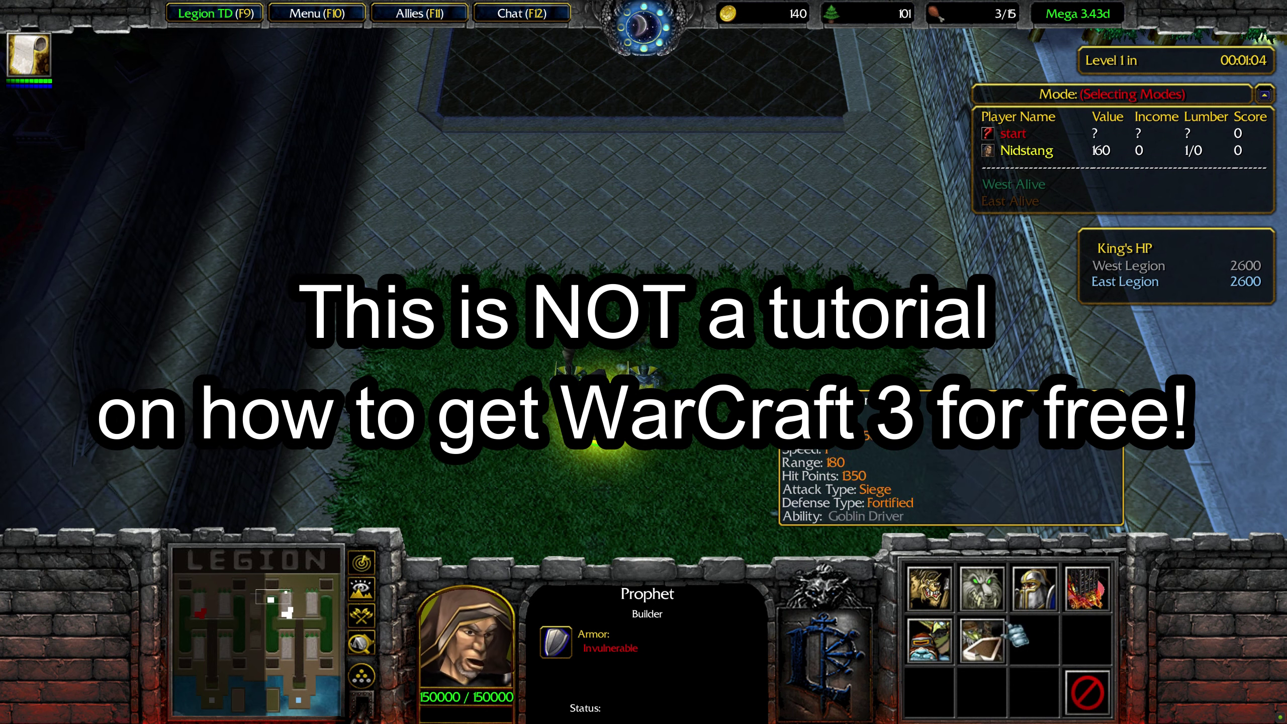
left_click(1032, 606)
left_click(709, 375)
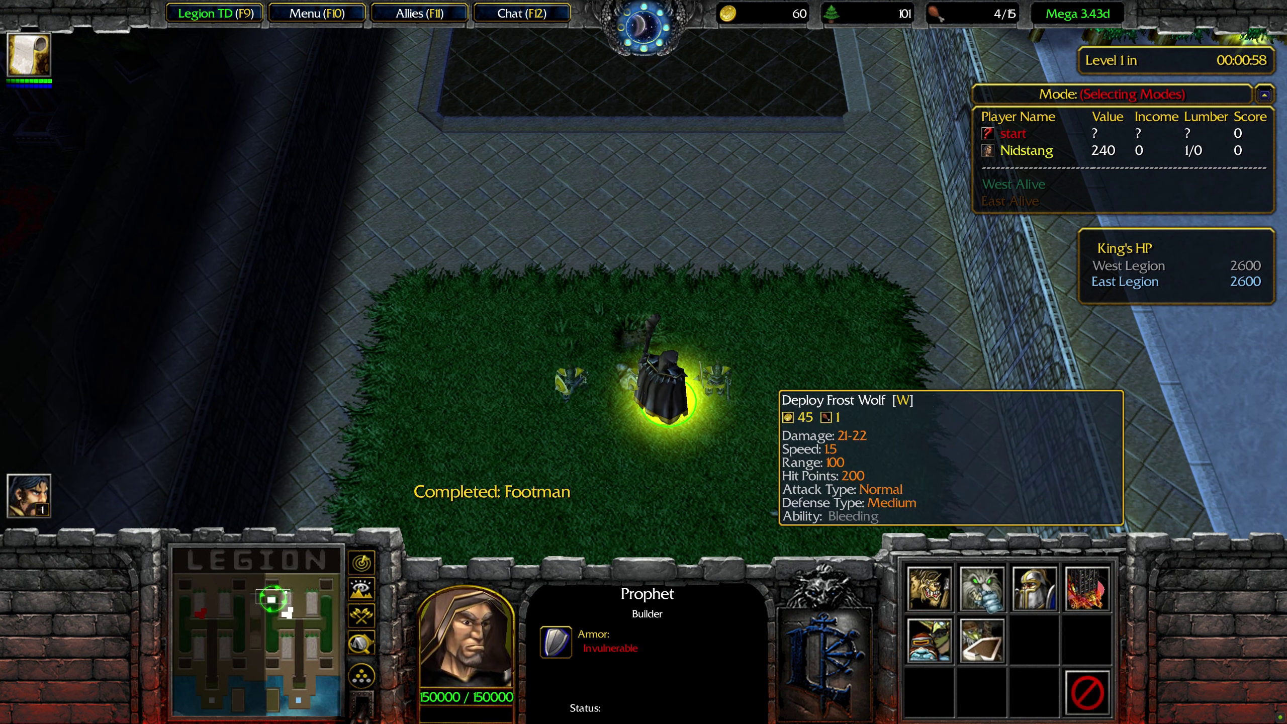
left_click(982, 589)
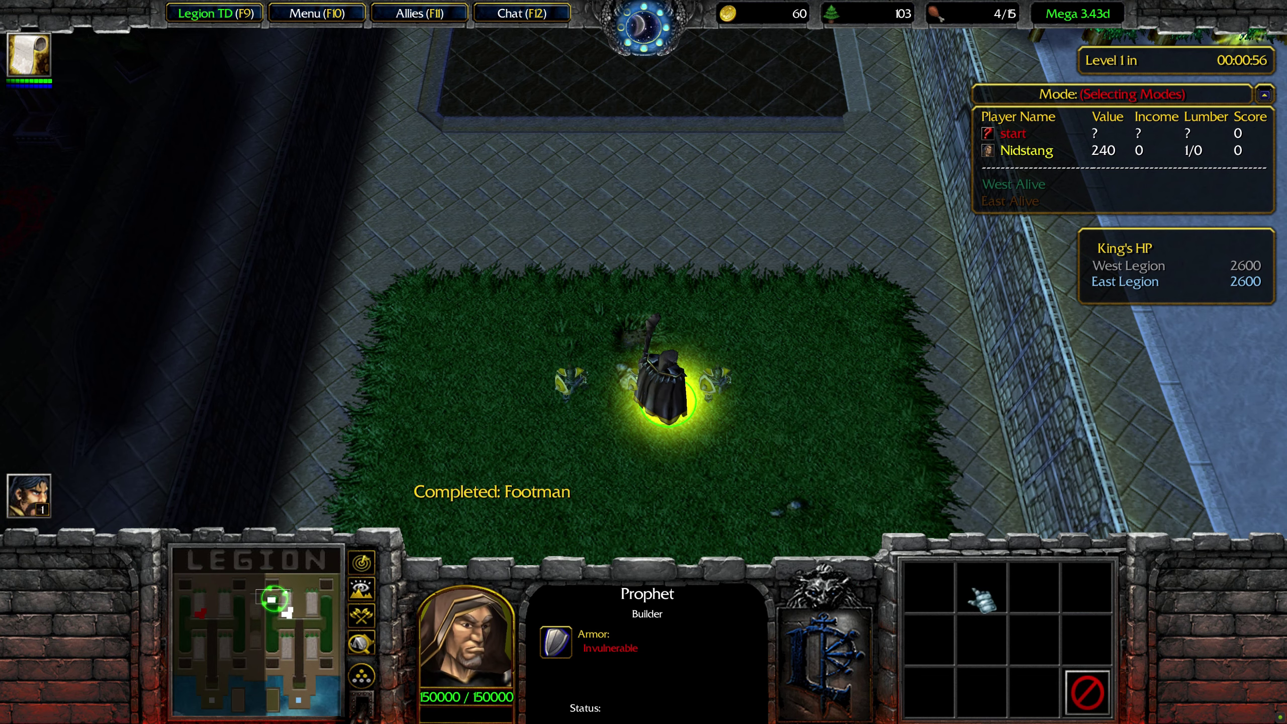
left_click(608, 330)
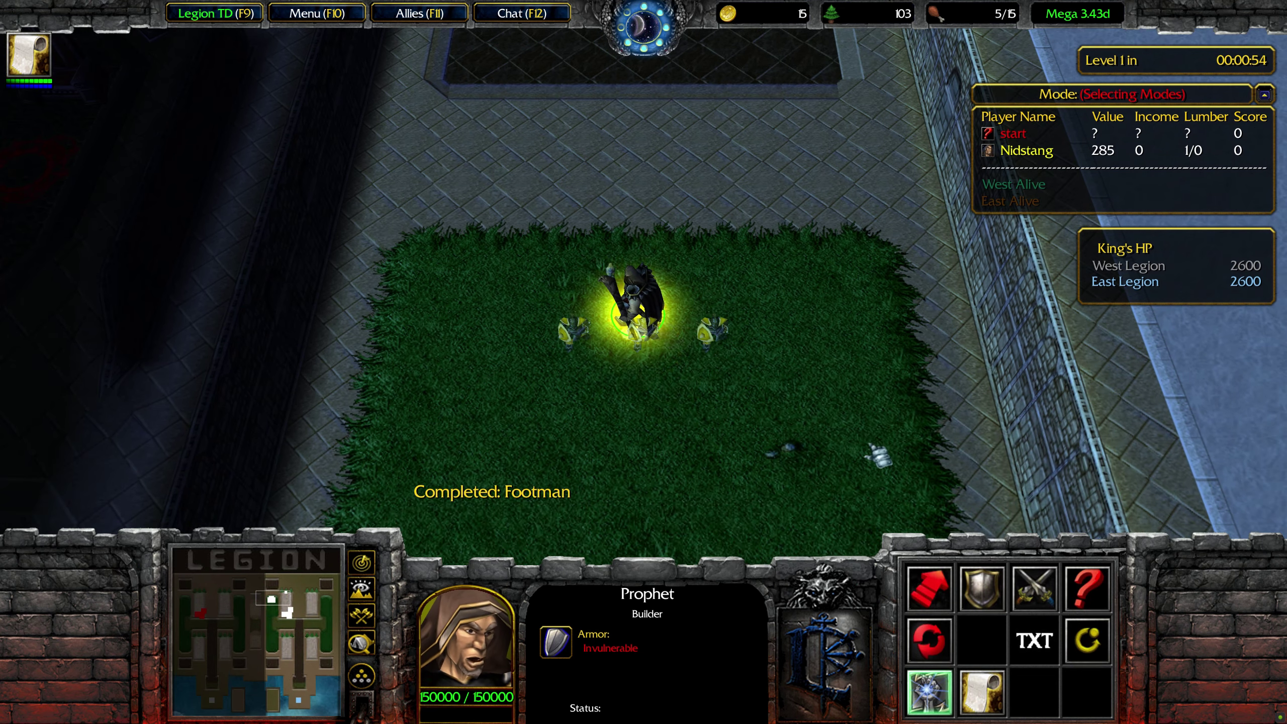
Step: Buy a Whelp from the Barracks, then return to the grass area and reselect the Prophet
key("Right")
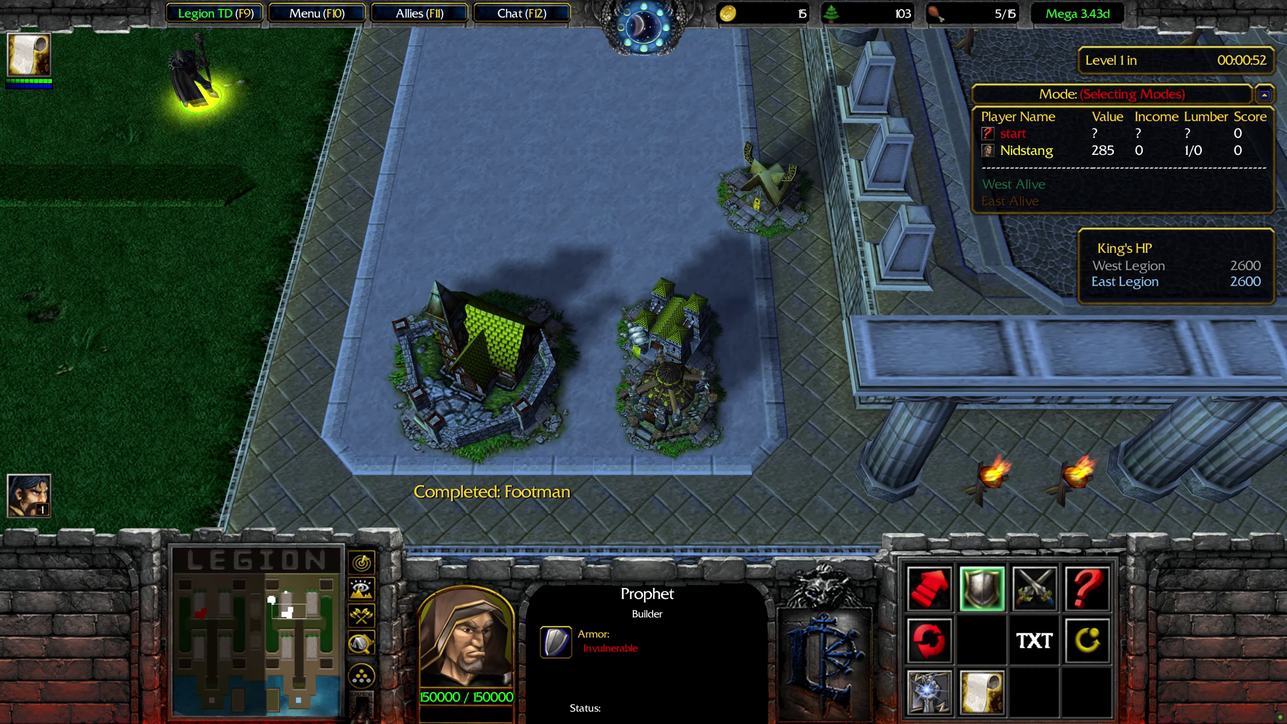
left_click(664, 355)
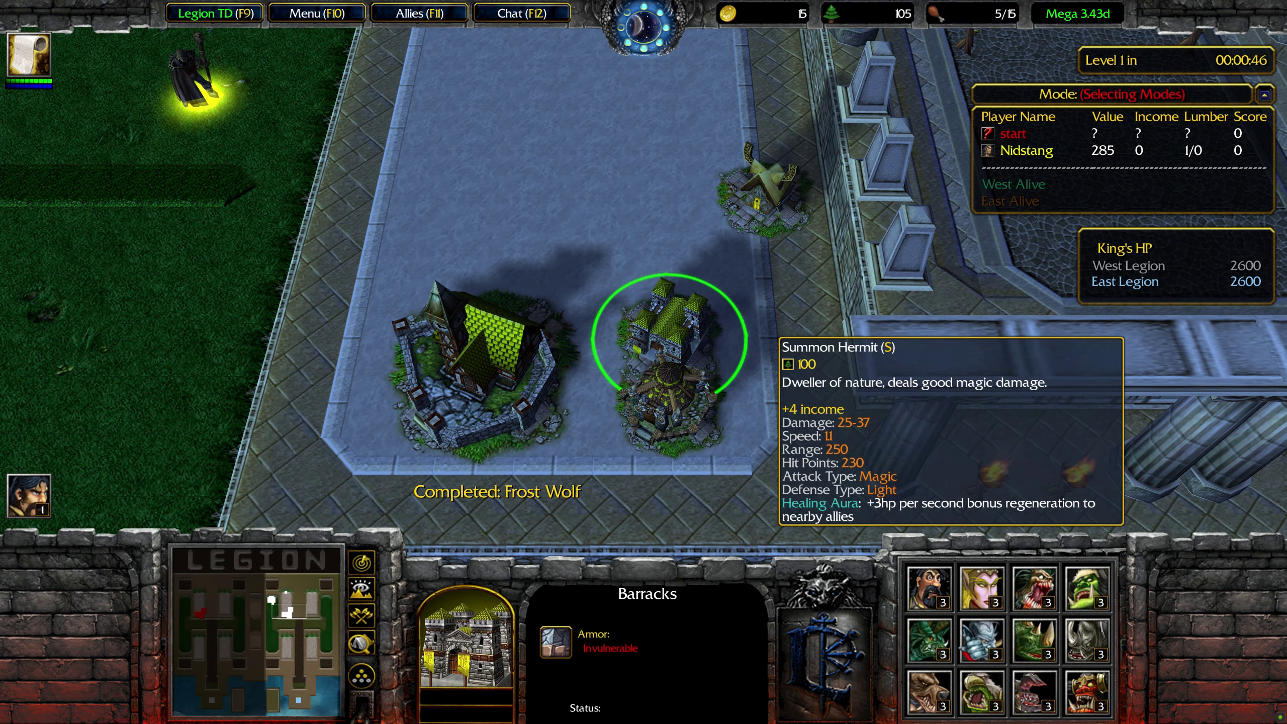
left_click(955, 641)
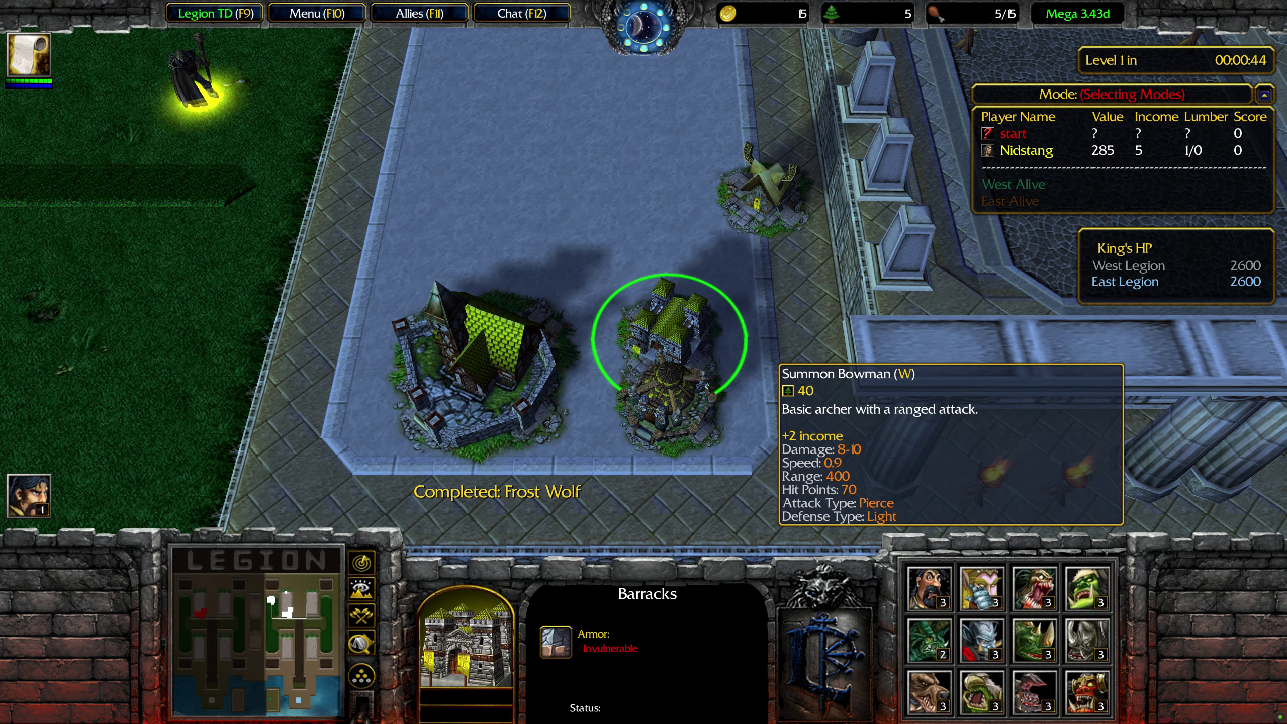
left_click(482, 365)
key("Up")
key("Left")
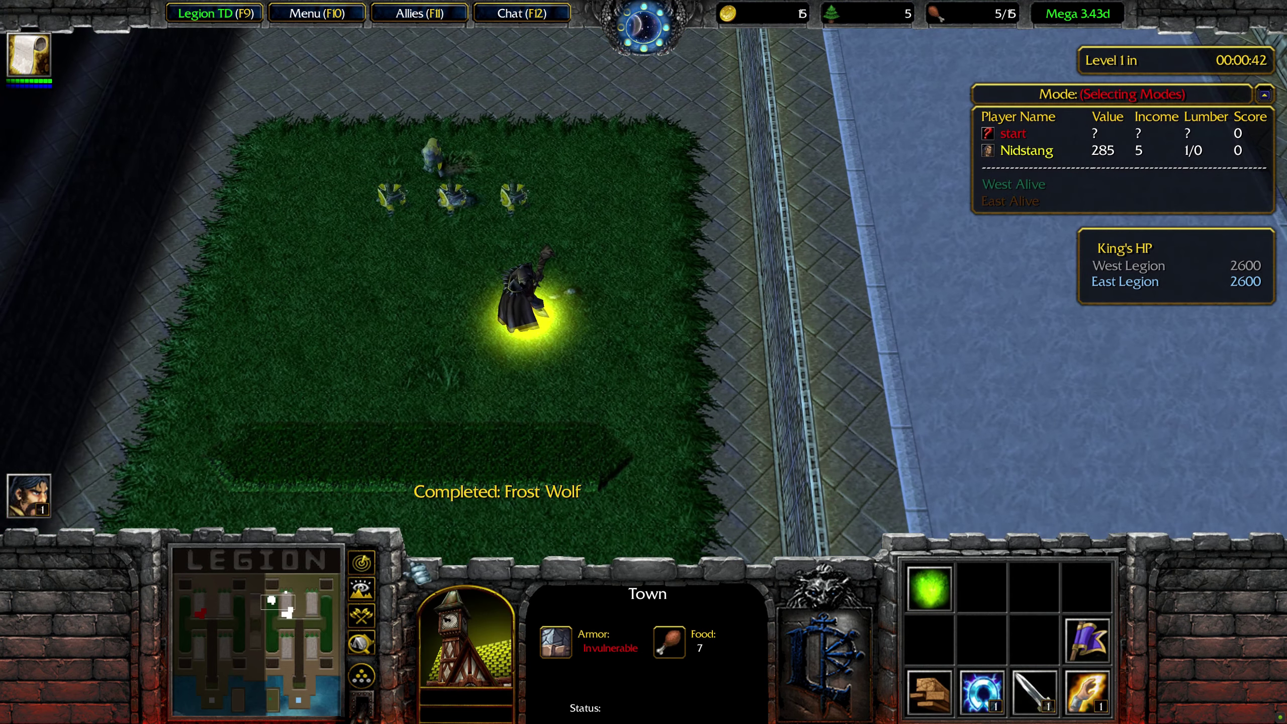
left_click(494, 327)
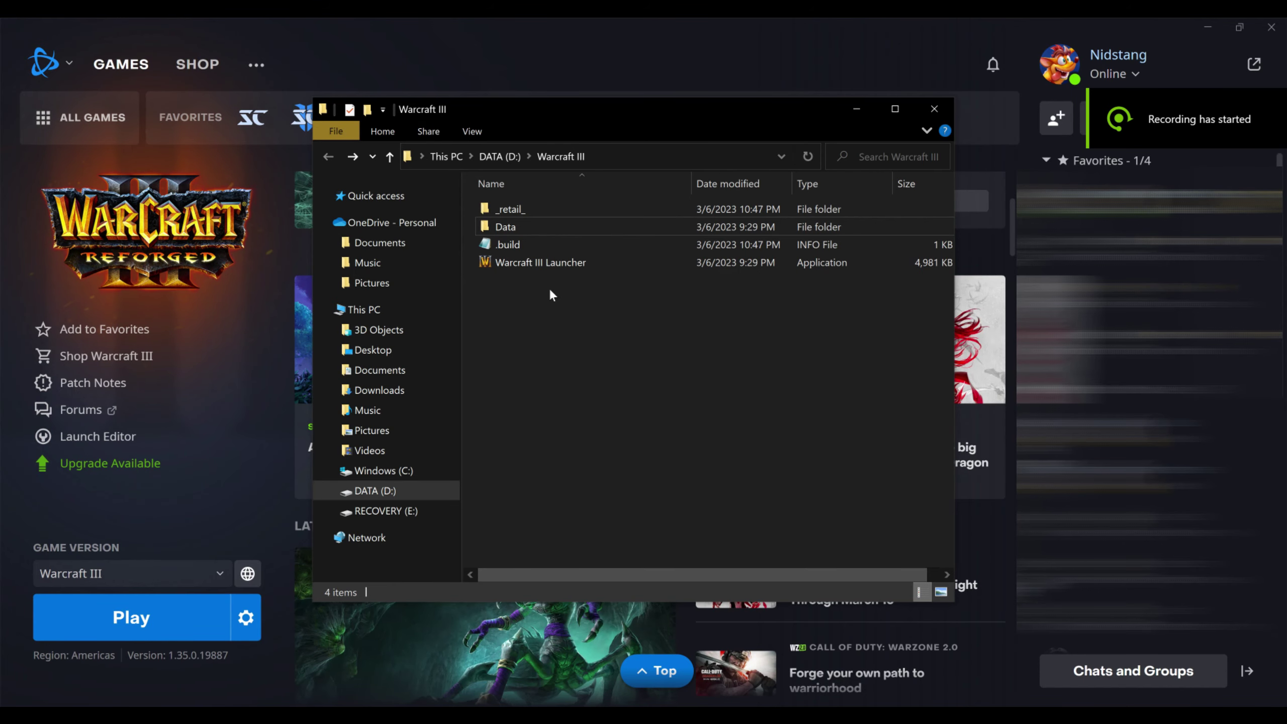
Step: Look into Data\config, then open _retail_ > x86_64 > BlizzardBrowser in the Warcraft III folder
double_click(542, 231)
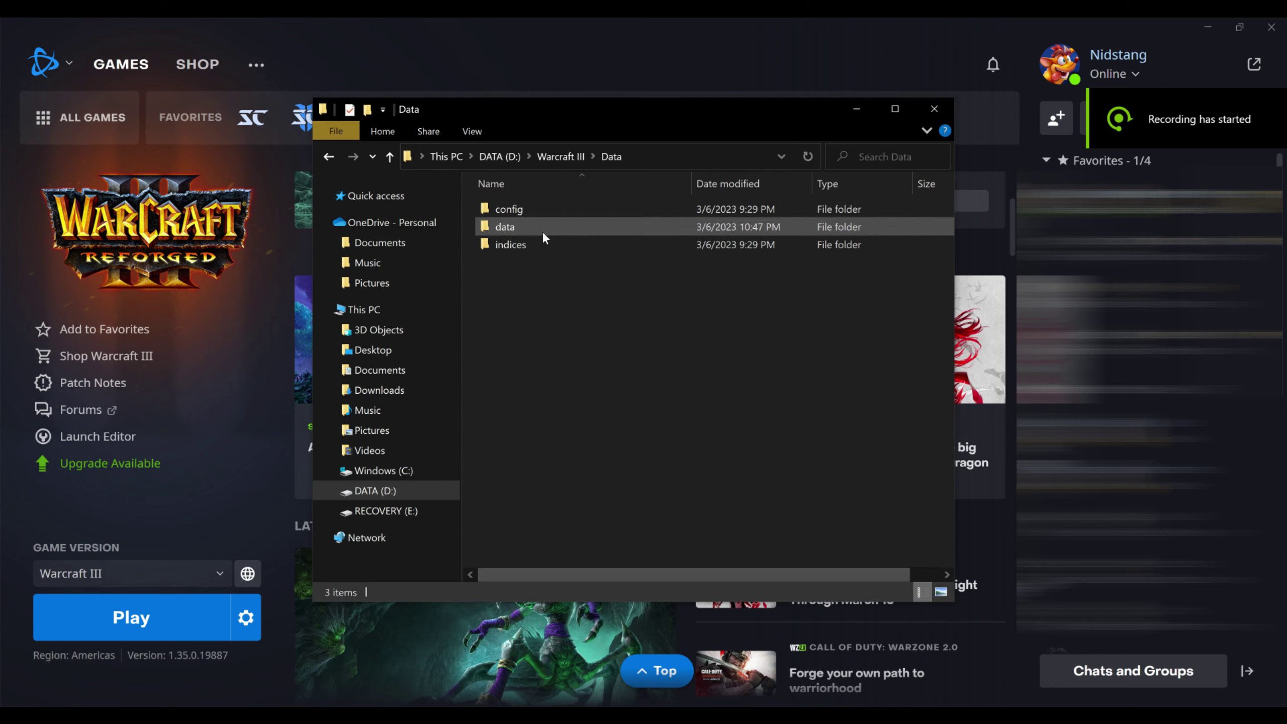
double_click(499, 209)
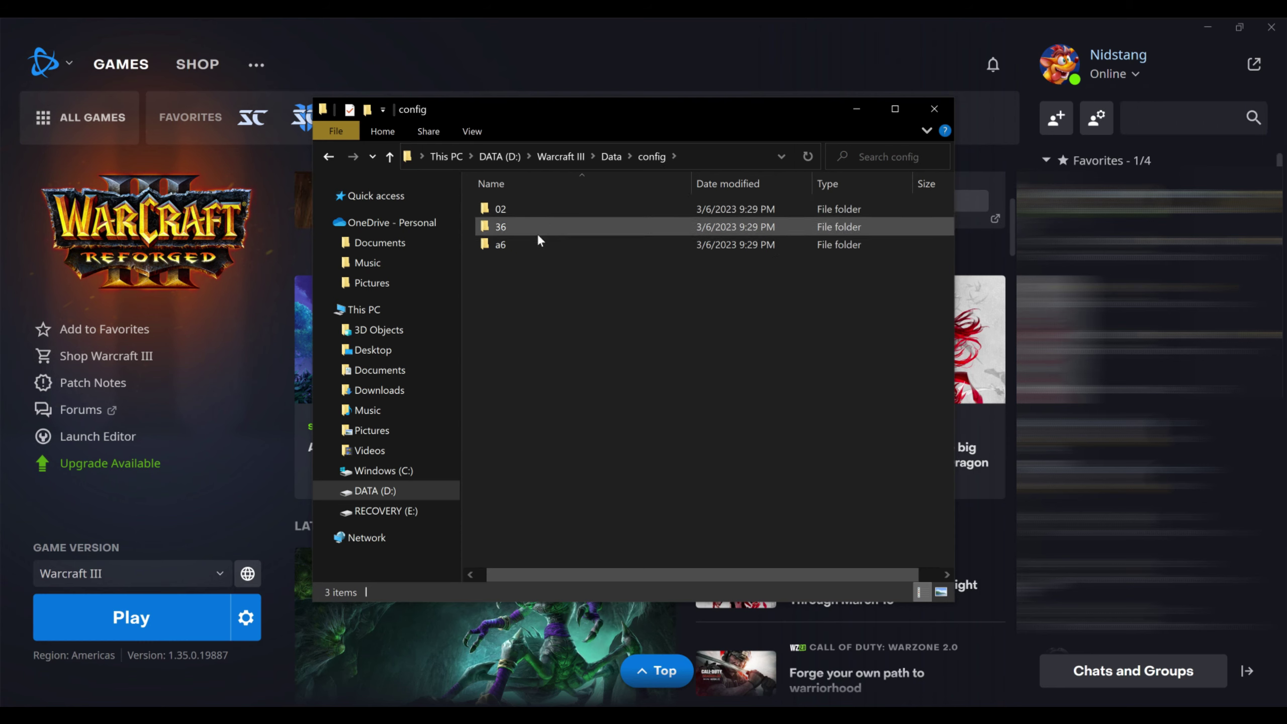
double_click(328, 157)
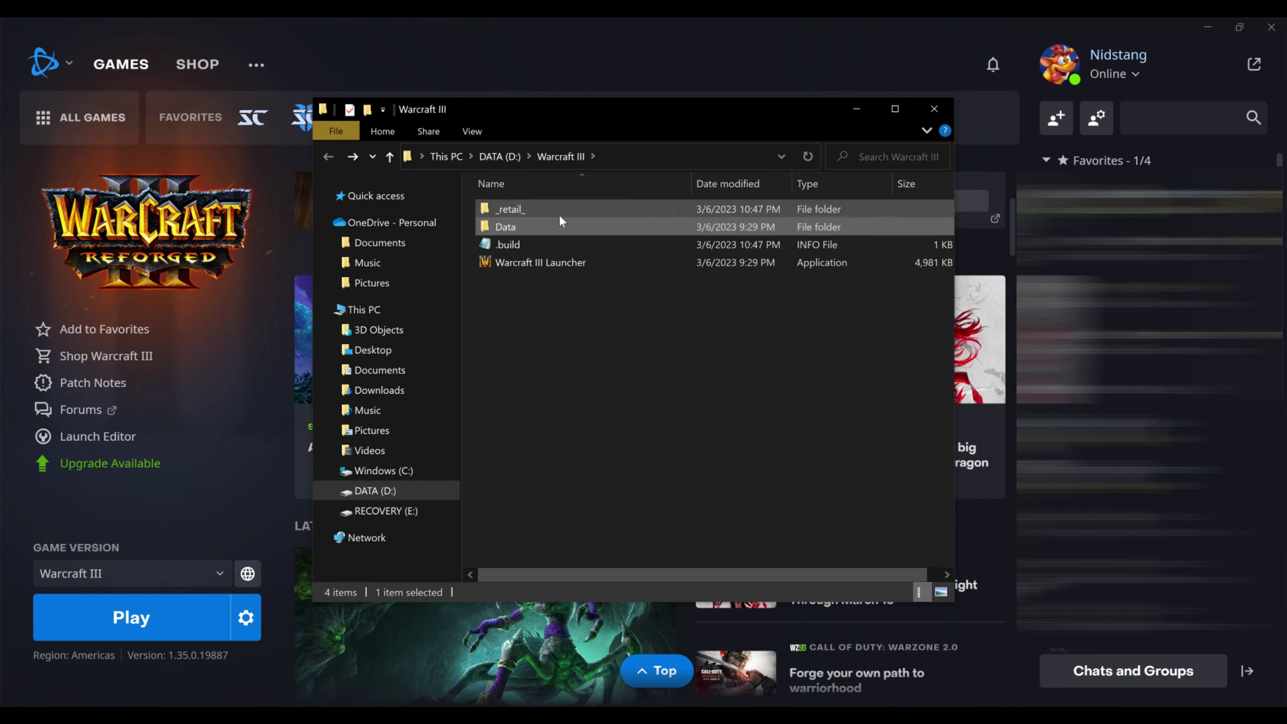
double_click(560, 214)
double_click(547, 209)
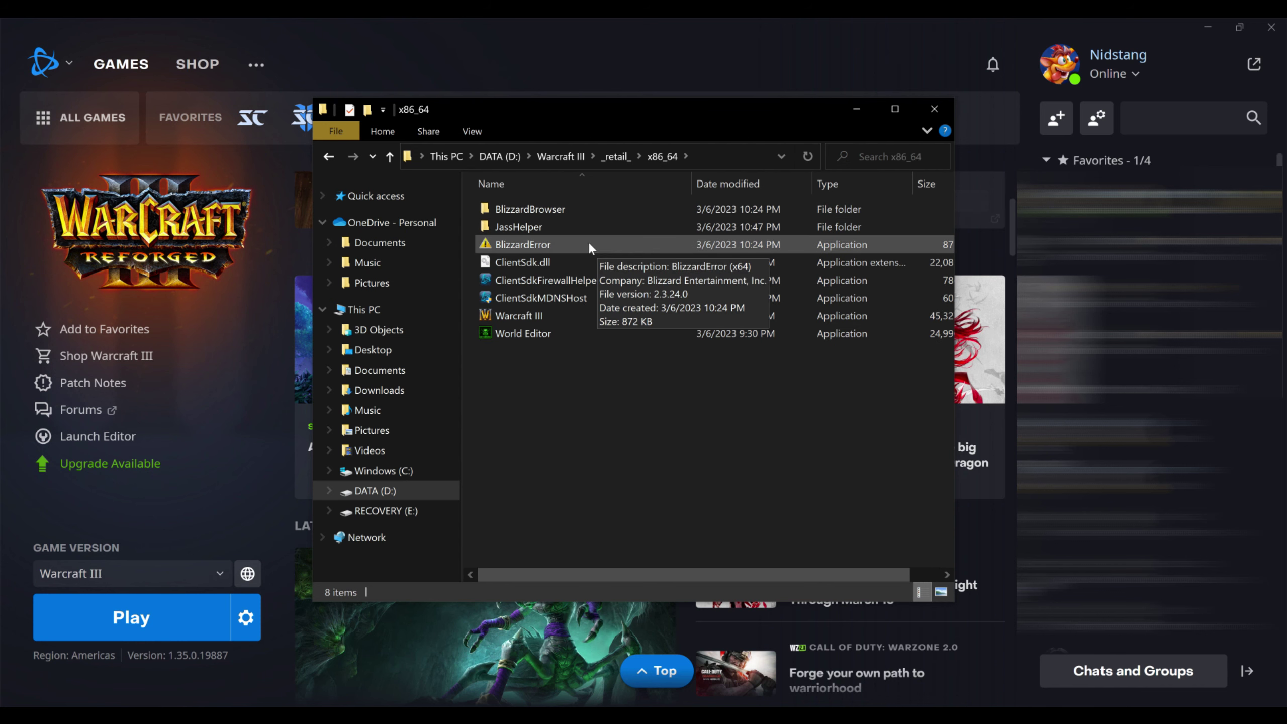
double_click(577, 209)
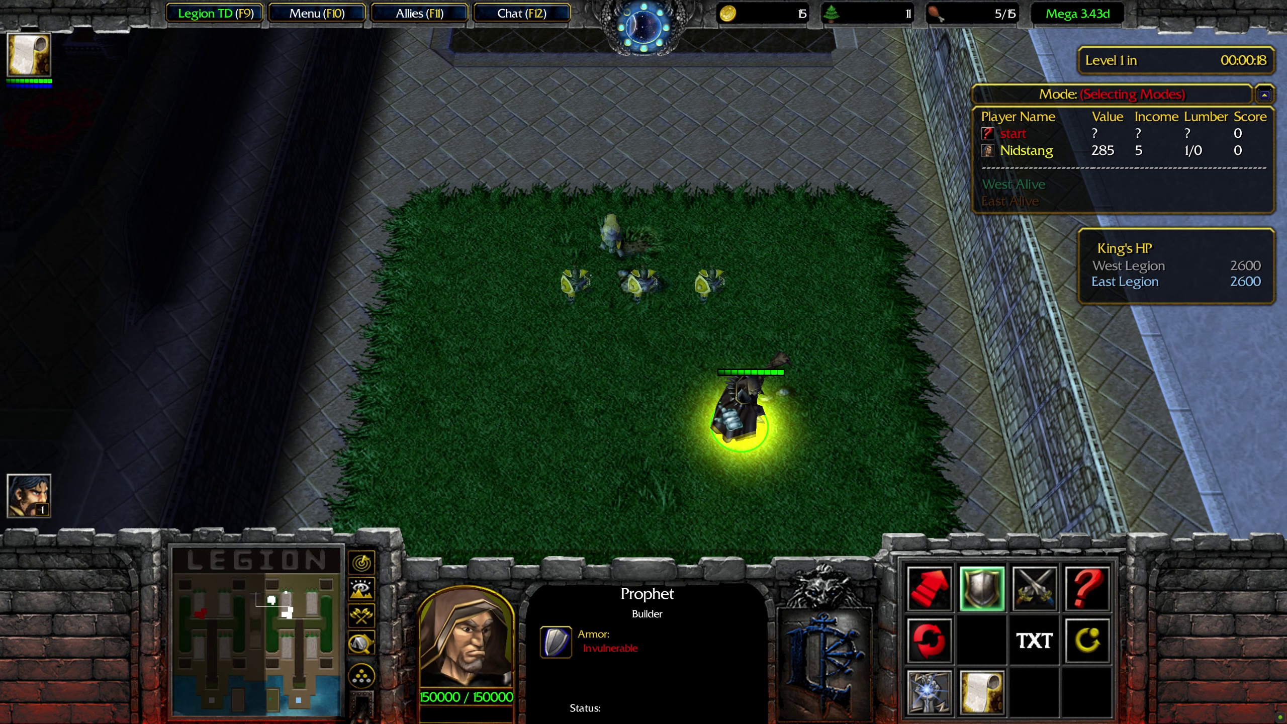
key("Up")
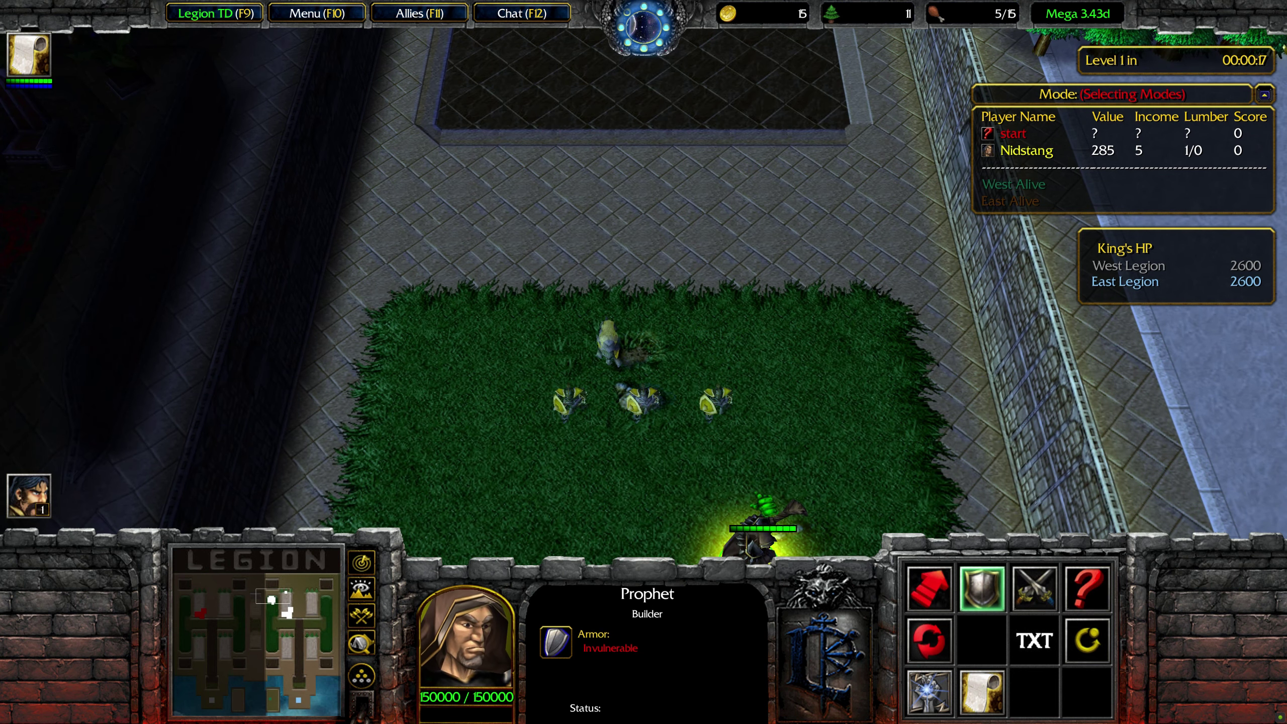
key("Down")
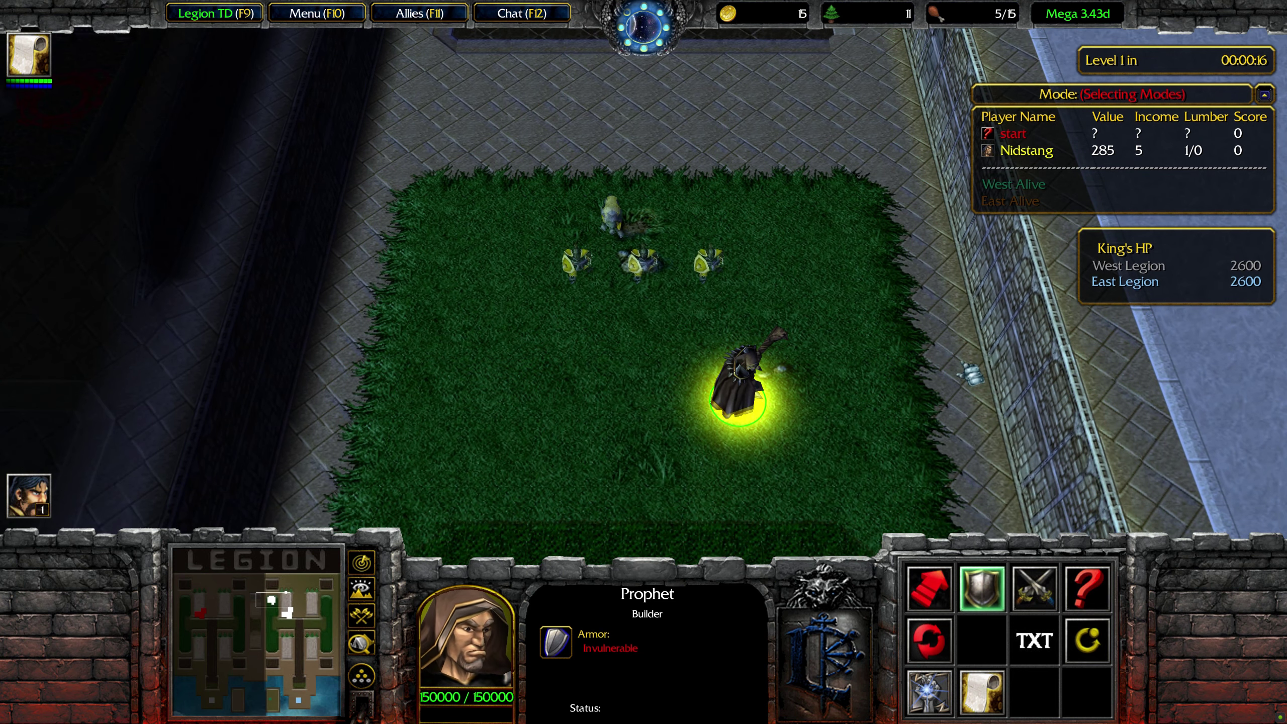
left_click(642, 311)
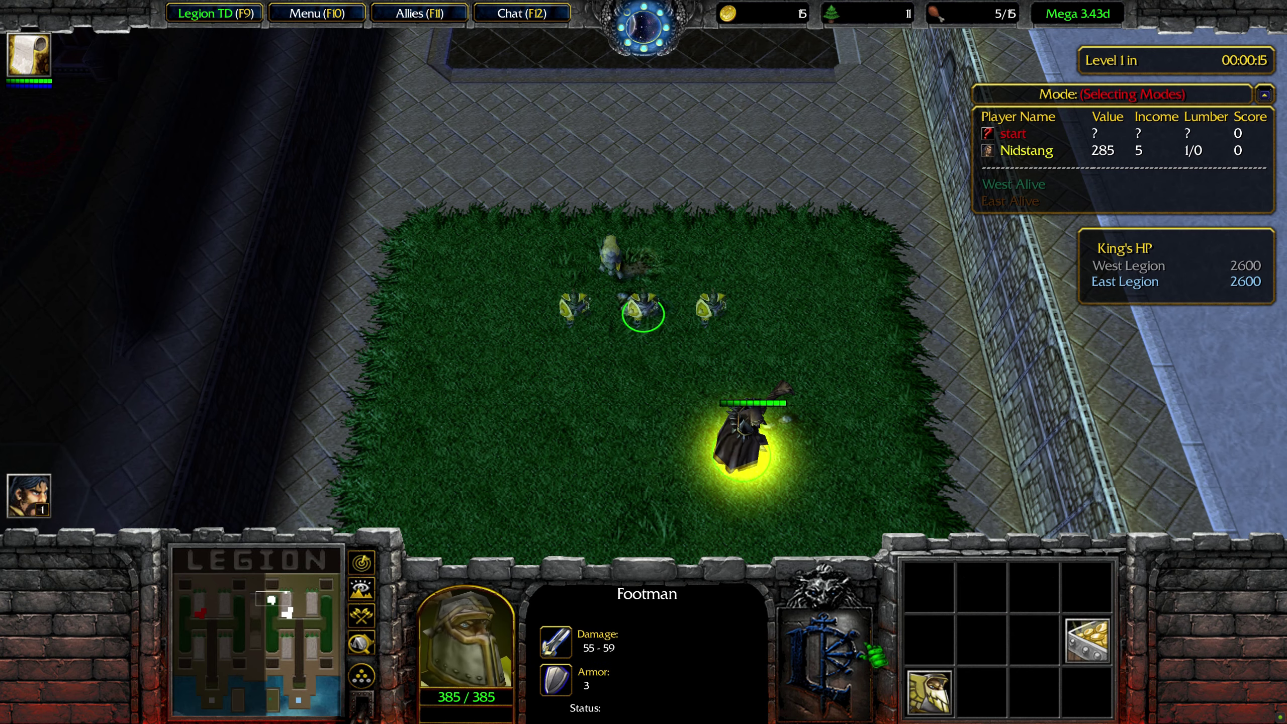
key("Down")
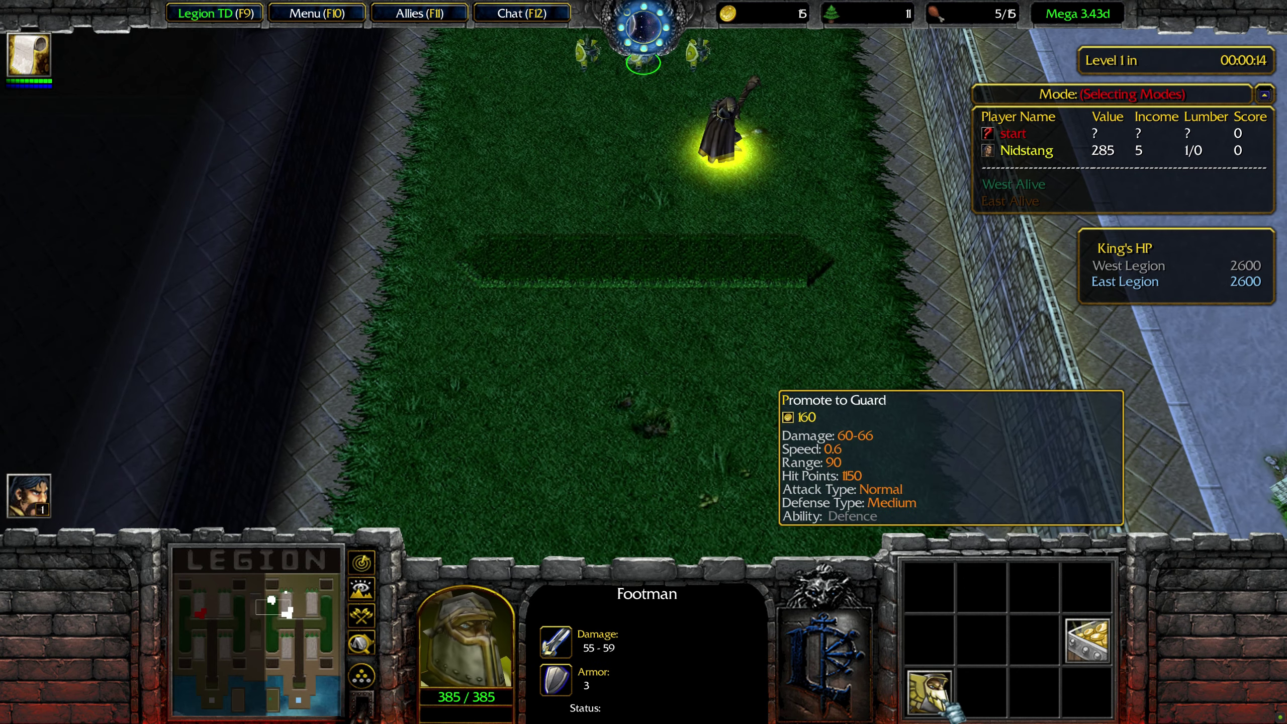
key("Up")
key("F1")
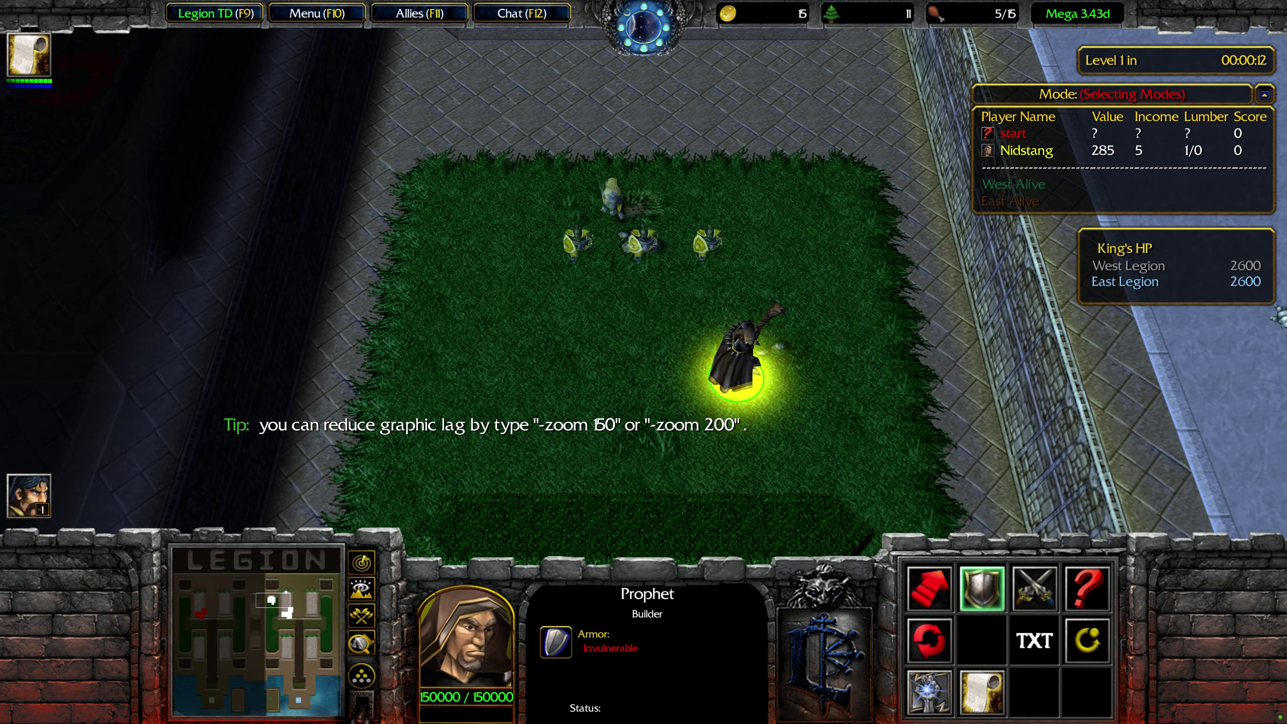
key("Right")
key("Up")
key("Down")
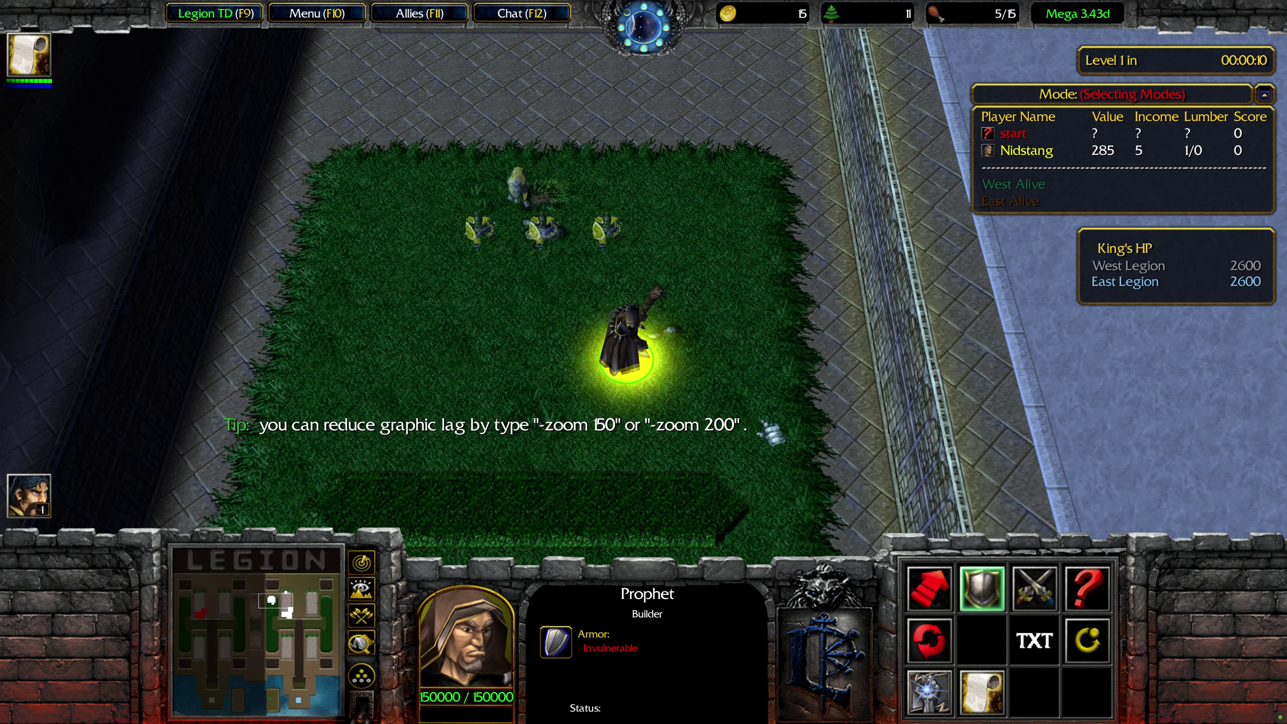
key("Right")
key("Down")
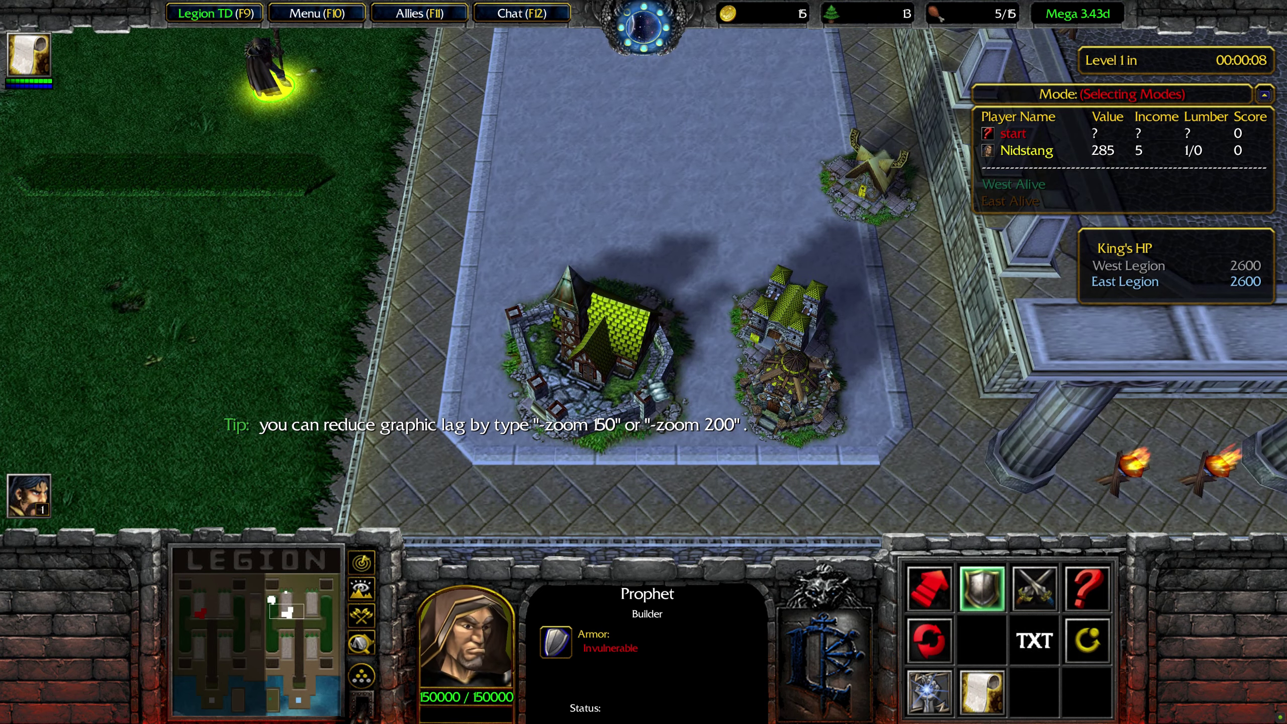
left_click(563, 315)
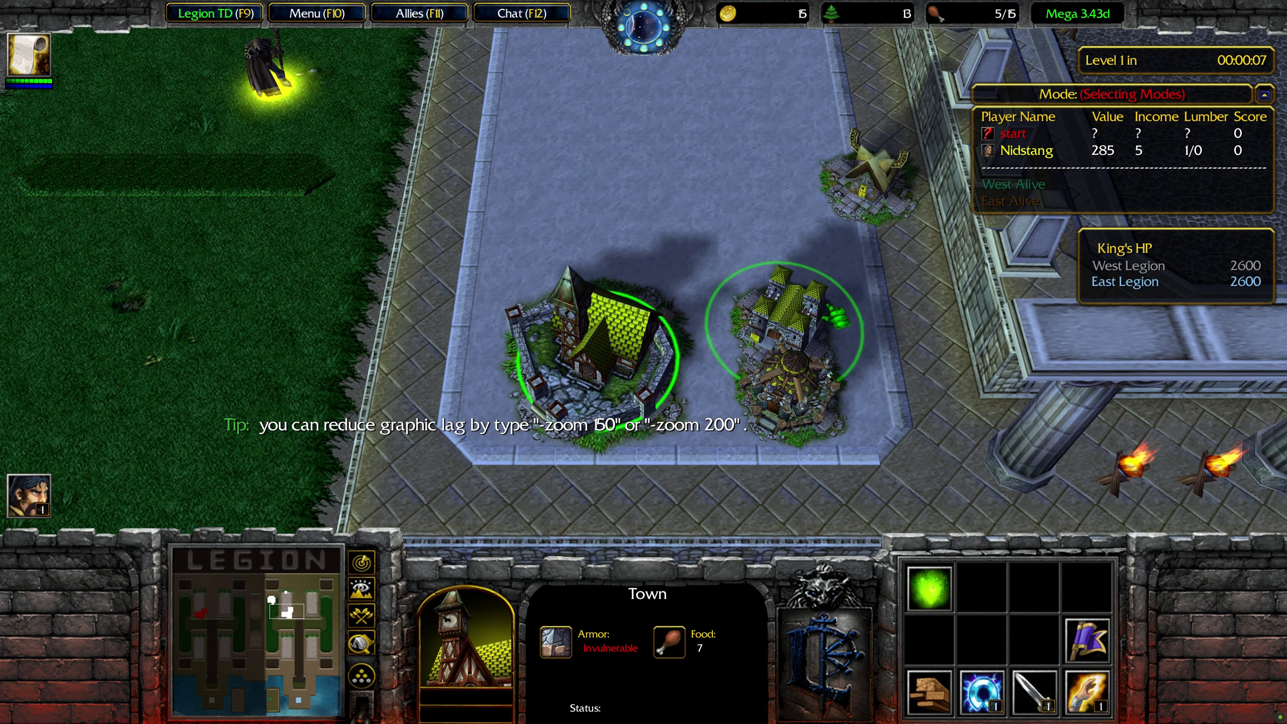
left_click(775, 329)
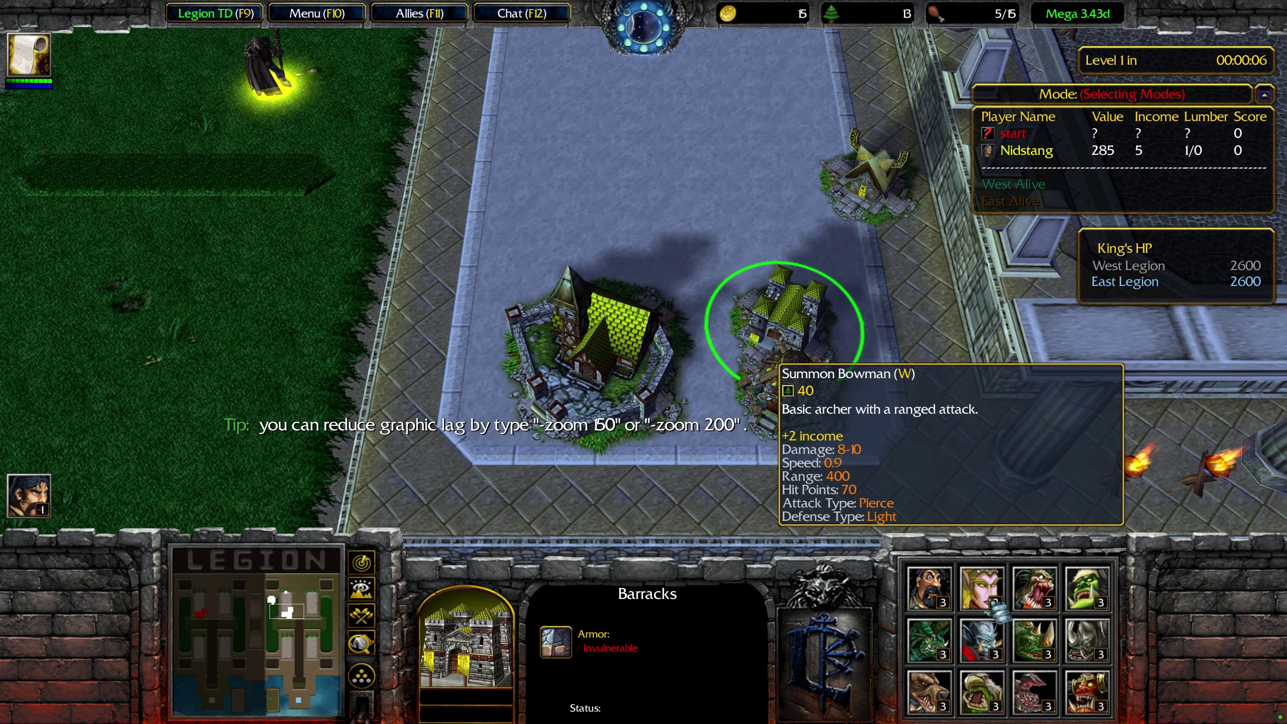
mouse_move(9, 9)
key("Up")
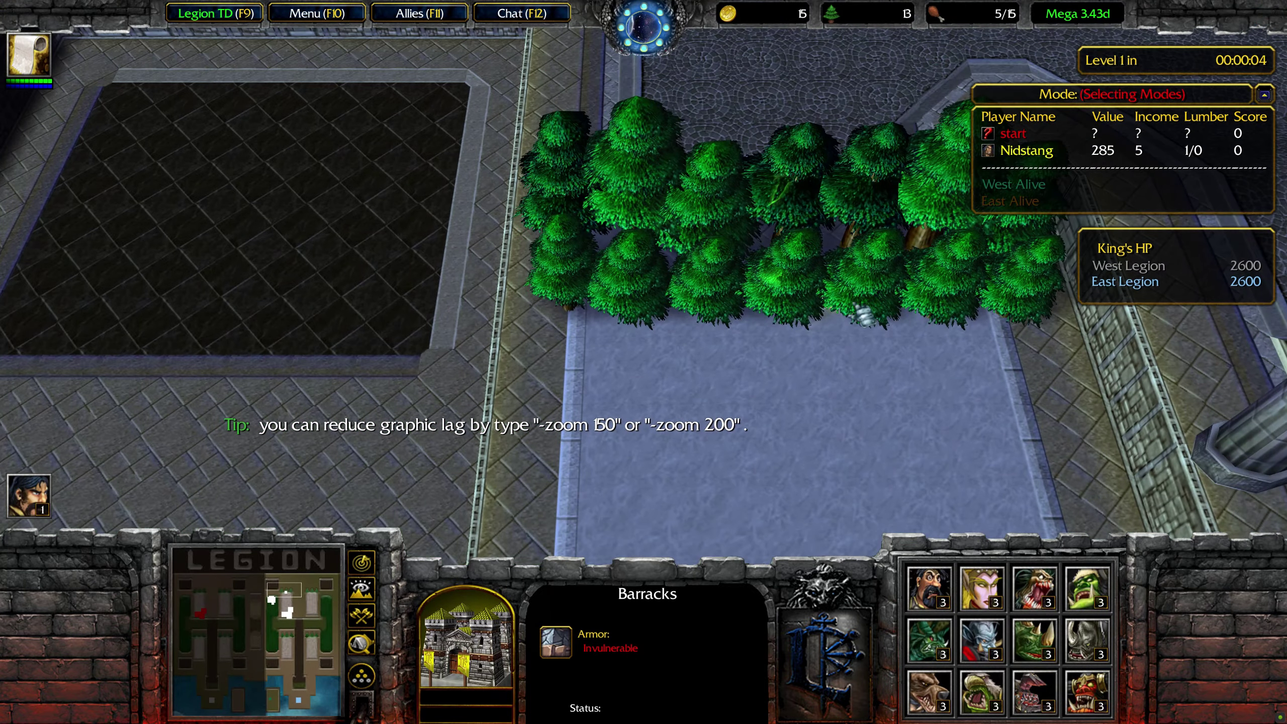
key("Down")
key("Down")
key("F1")
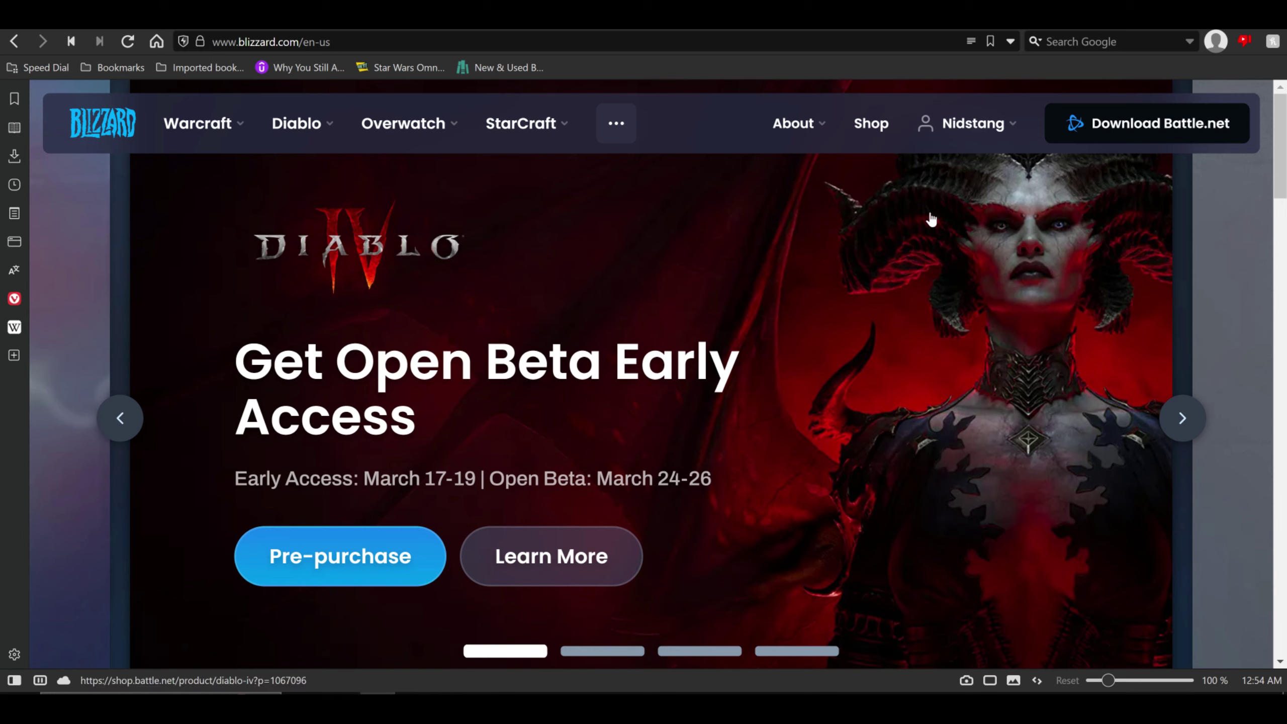
Step: Go to Account Settings > Games & Subscriptions and scroll down to the Classic Games list
left_click(1011, 131)
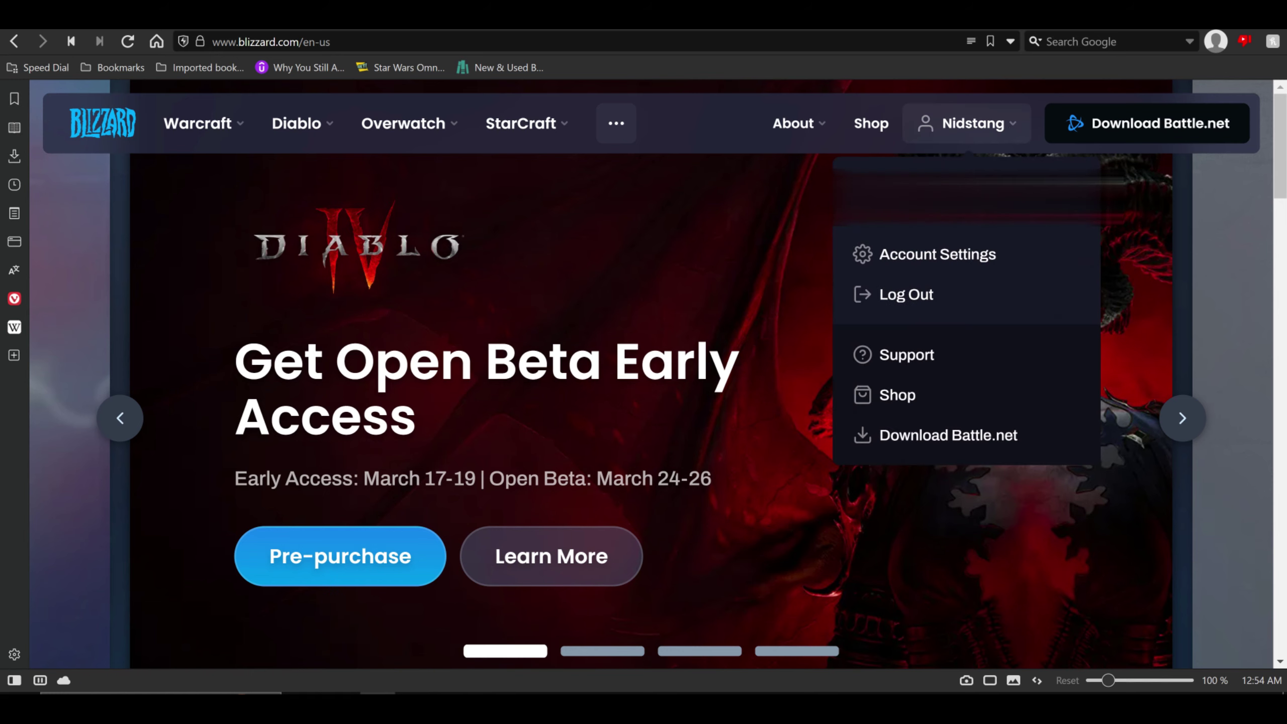
left_click(992, 255)
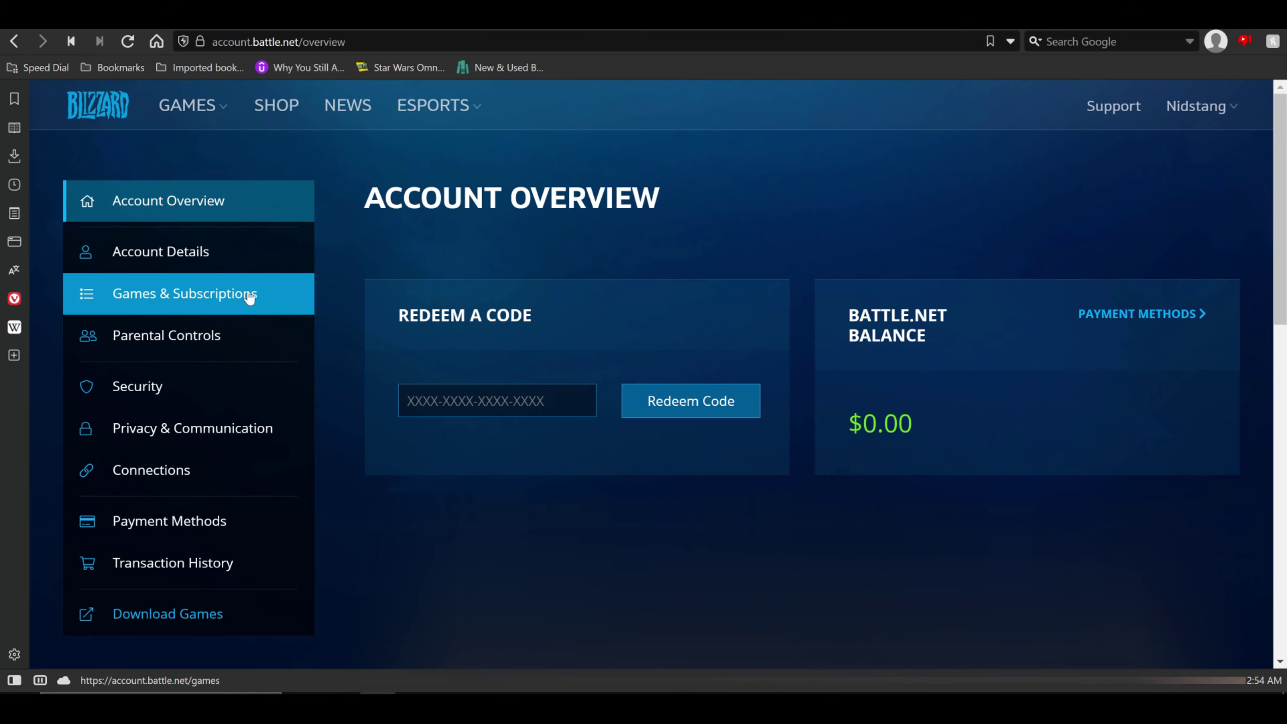
left_click(249, 296)
scroll(334, 268, "down", 9)
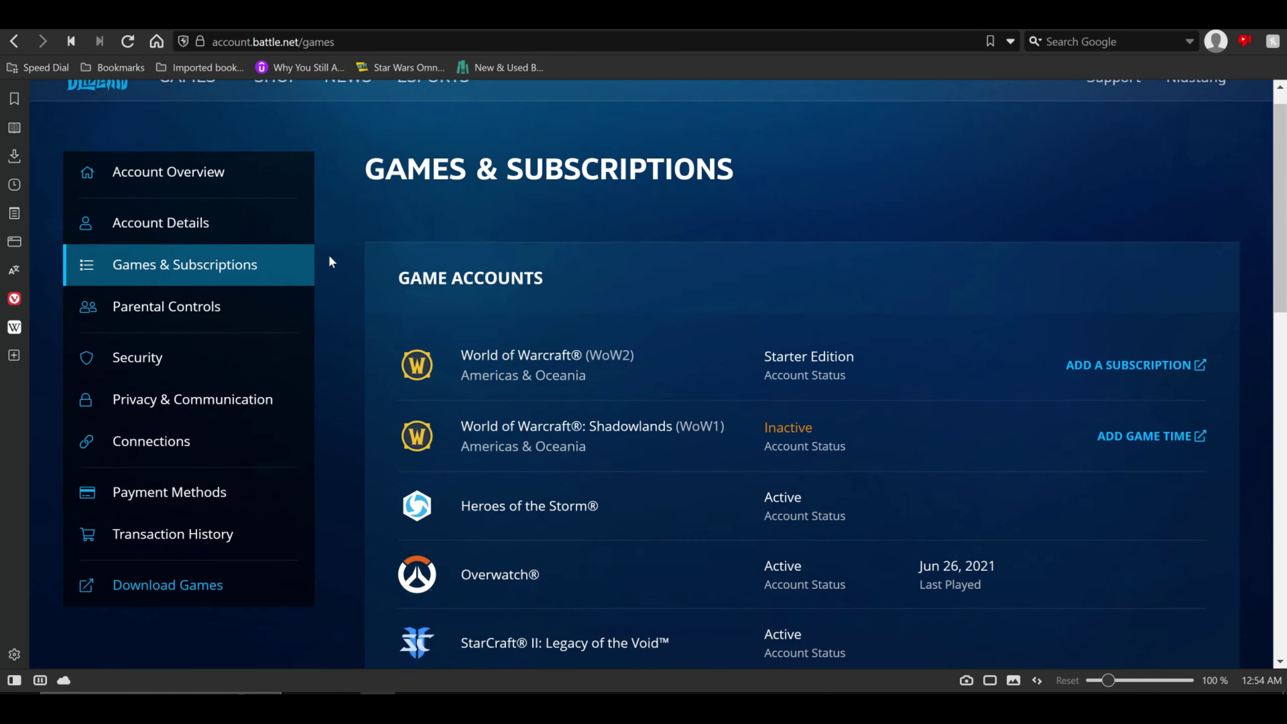
scroll(334, 265, "down", 8)
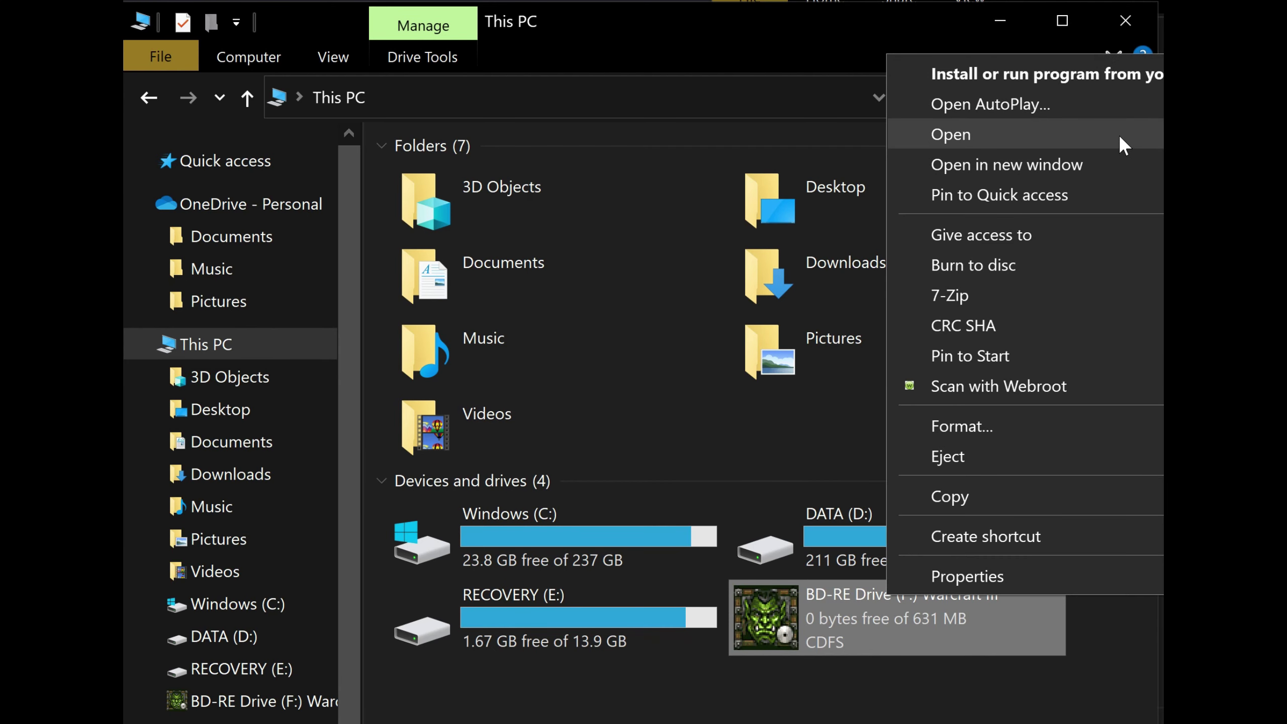
Step: Open the BD-RE Drive disc, run its install program, and approve the UAC prompt
left_click(1118, 134)
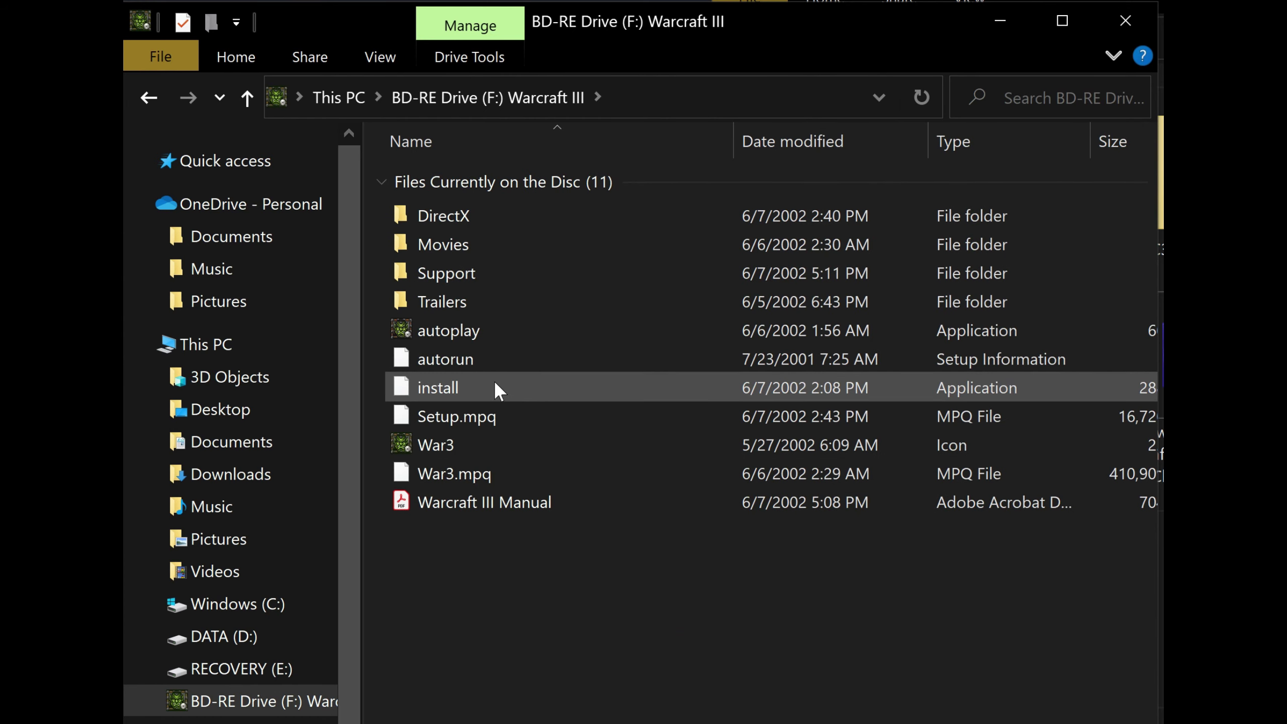
left_click(522, 384)
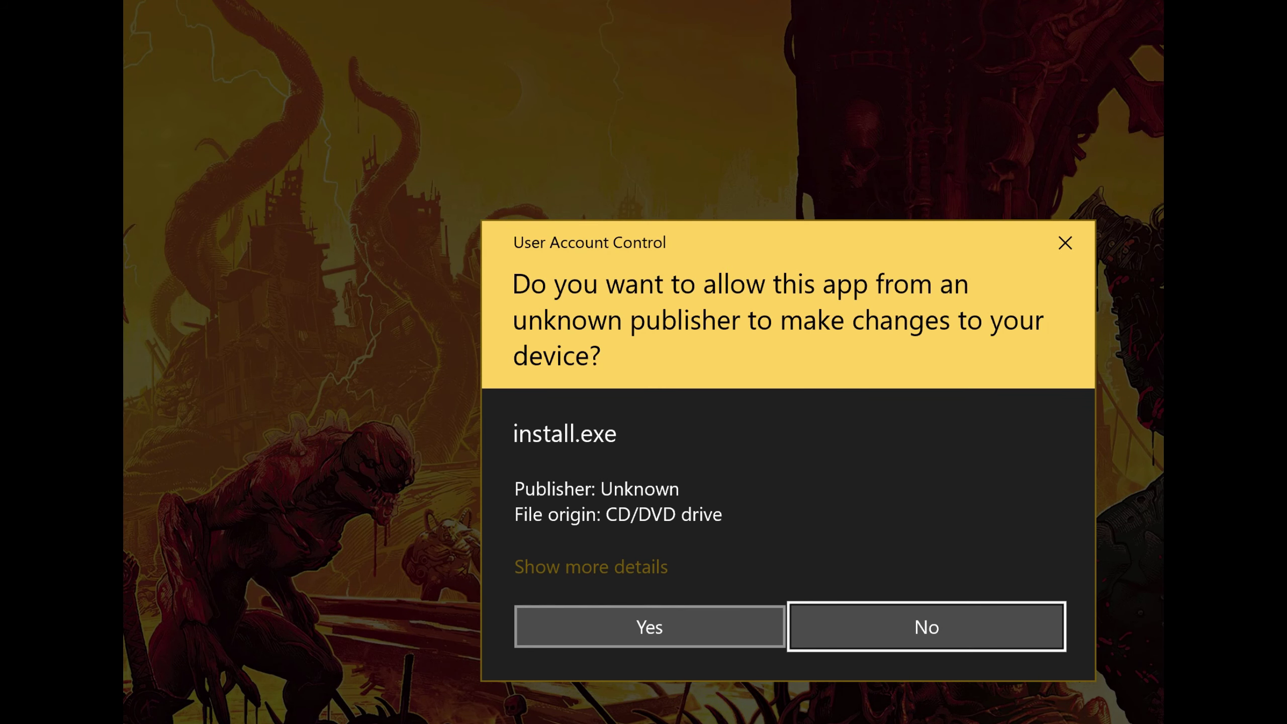
left_click(649, 627)
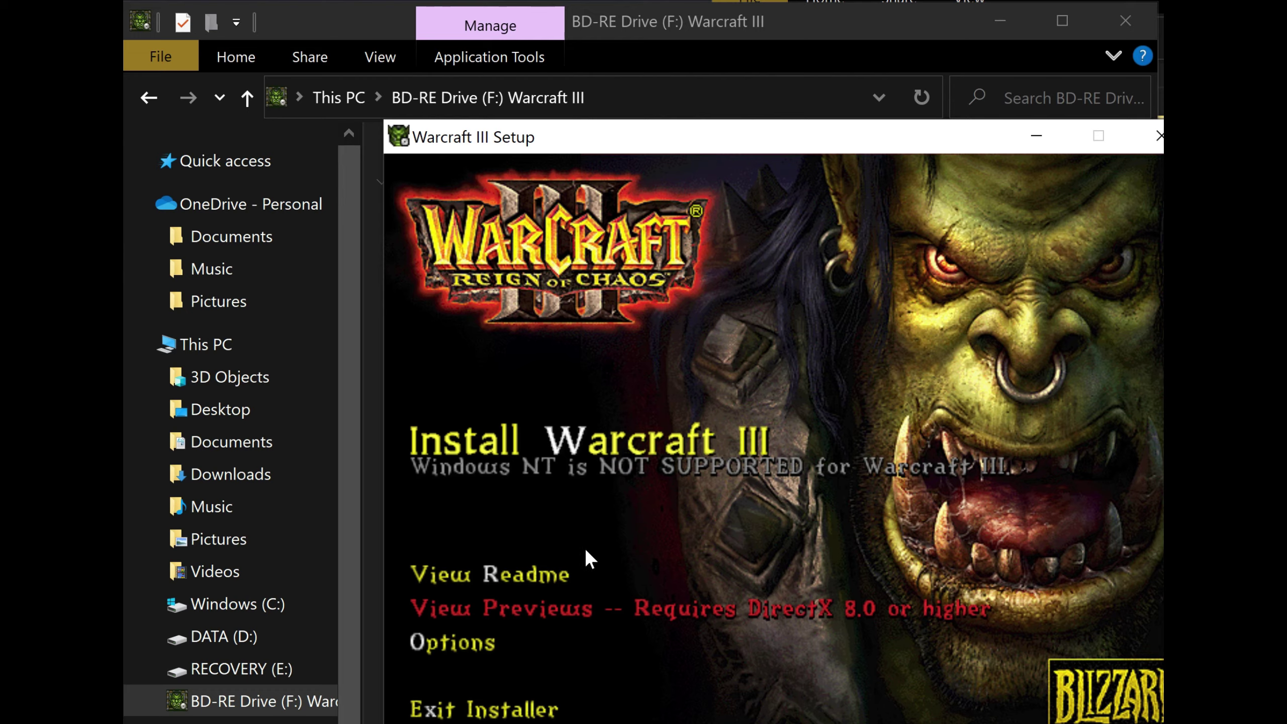
Step: Start the Warcraft III install, agree to the licence, confirm owner and CD key, and choose DATA (D:)
left_click(578, 441)
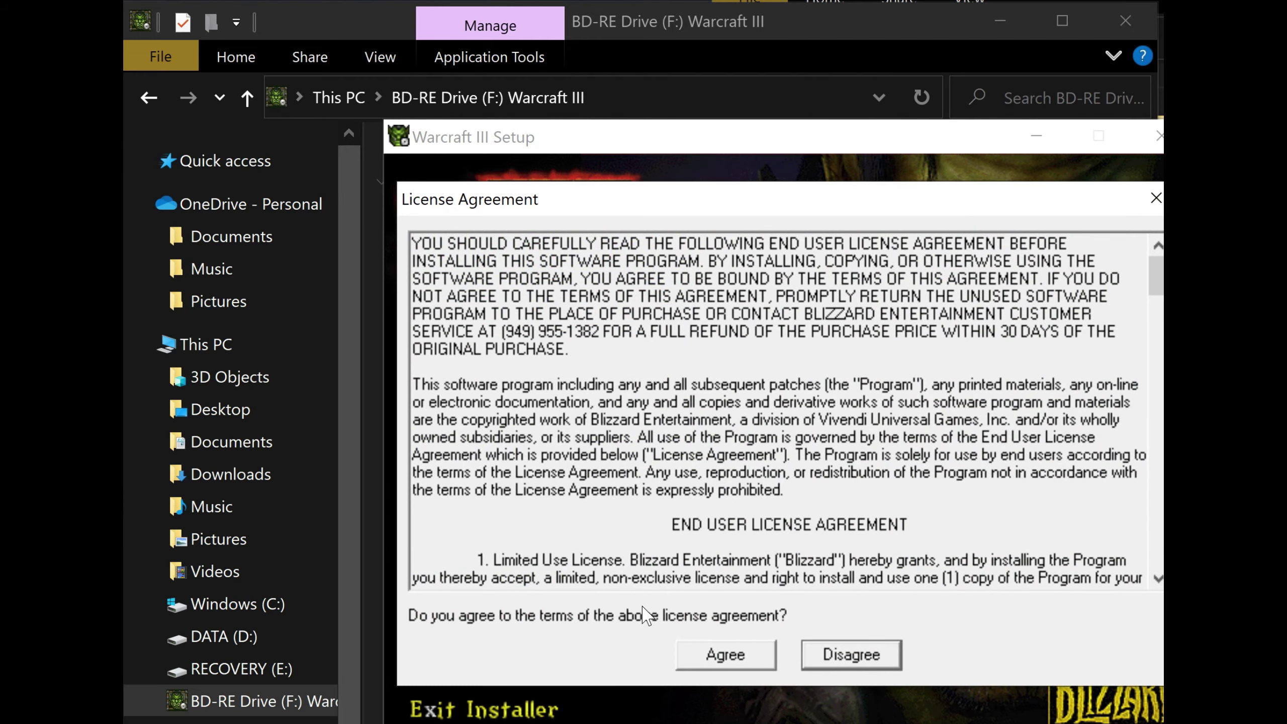
left_click(726, 654)
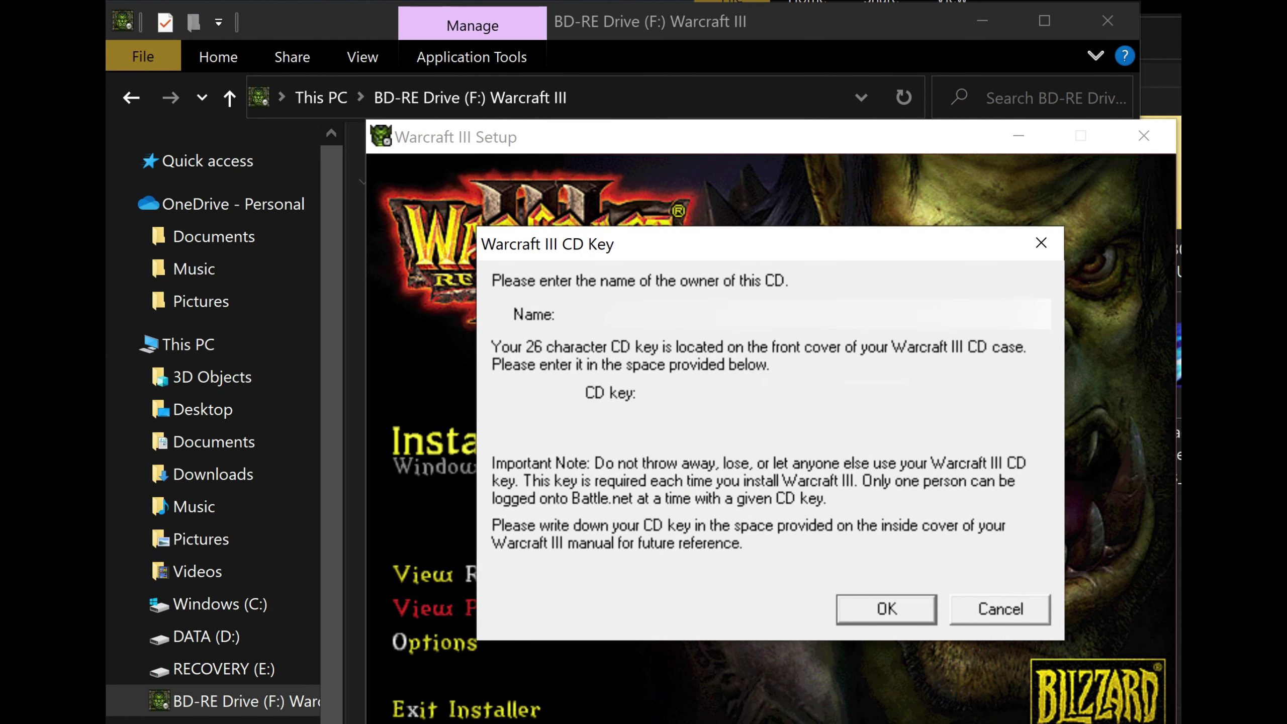
left_click(888, 609)
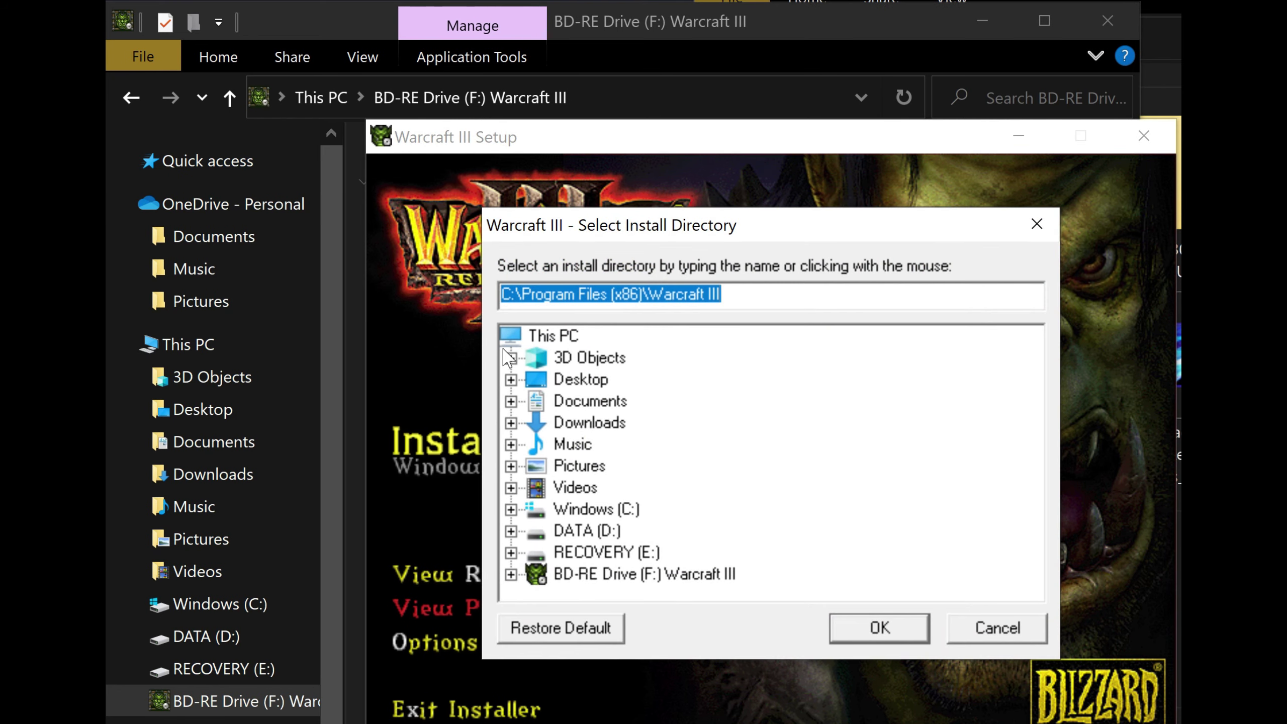
left_click(511, 531)
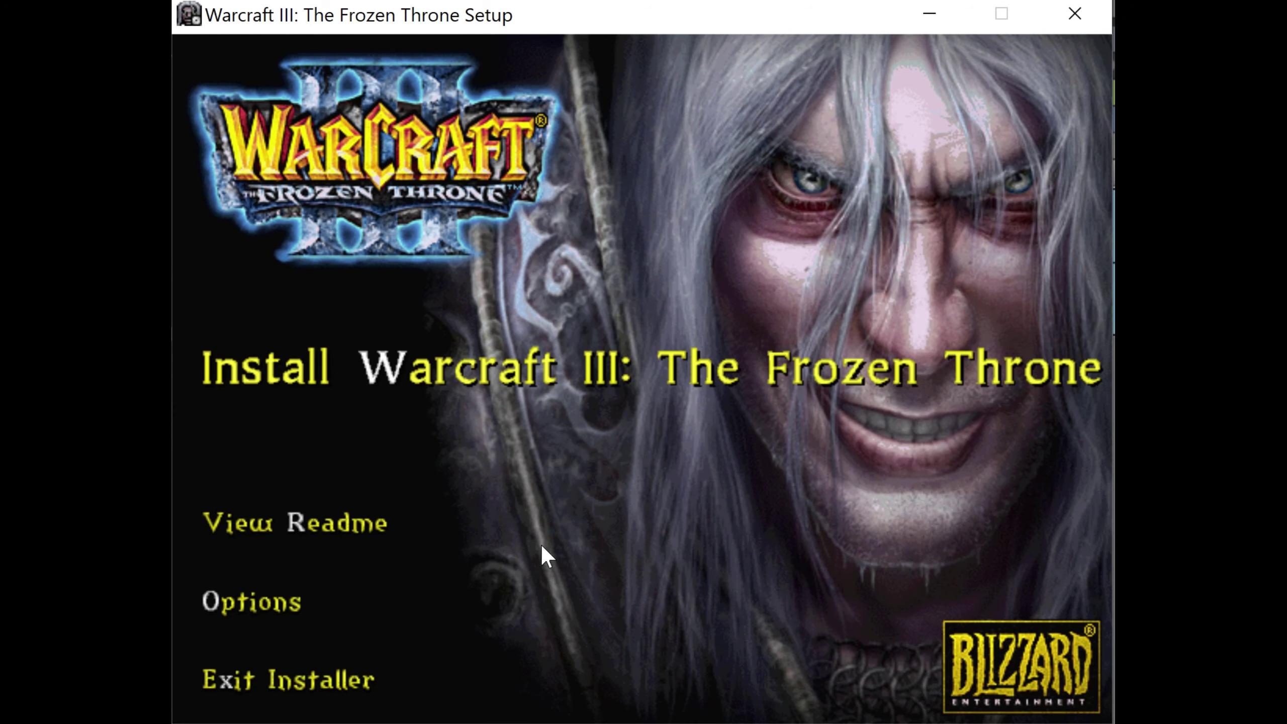
Step: Choose Install Warcraft III: The Frozen Throne and agree to its License Agreement
left_click(486, 366)
left_click(558, 605)
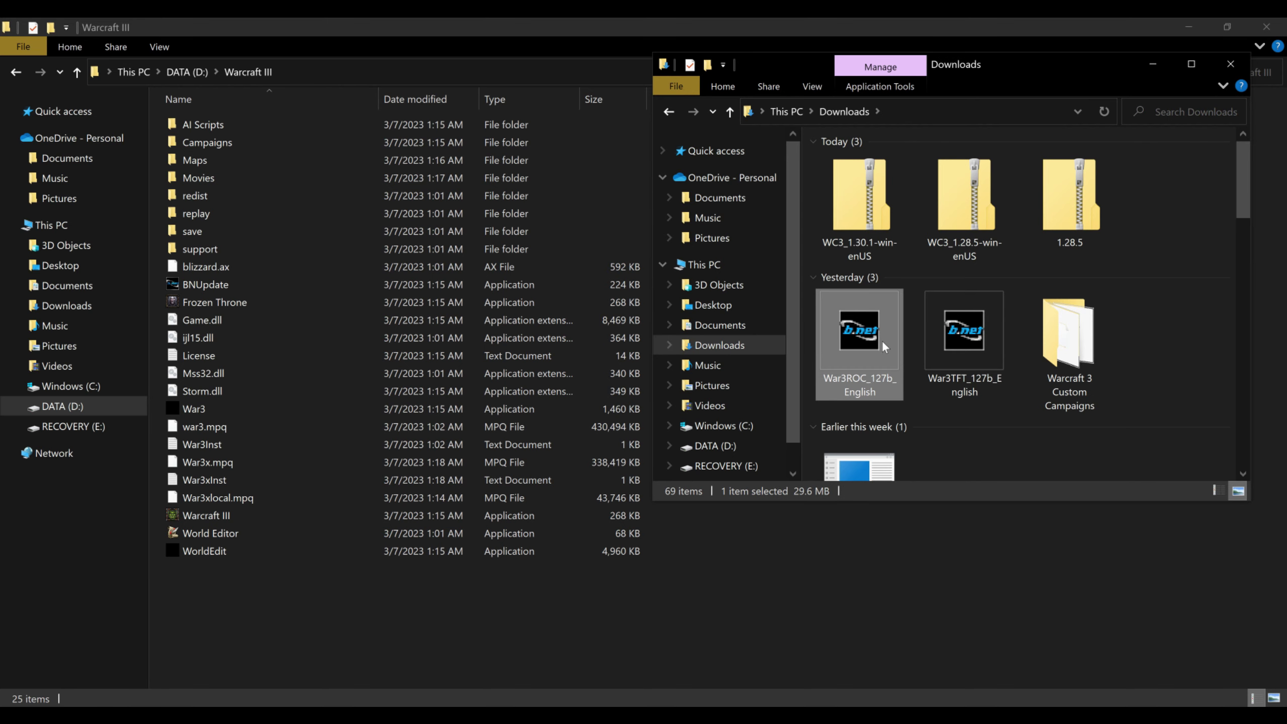
Step: Drag War3ROC_127b_English from Downloads into the Warcraft III folder and run it
left_click_drag(883, 344, 305, 624)
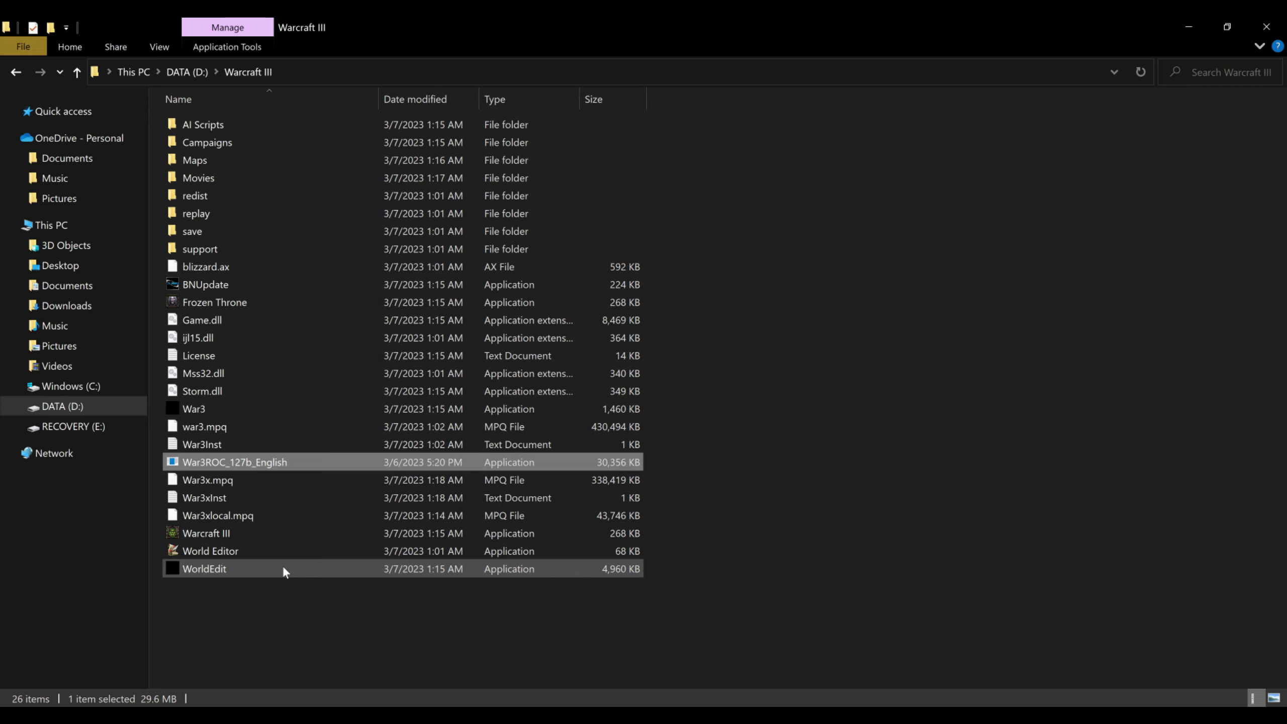
double_click(416, 462)
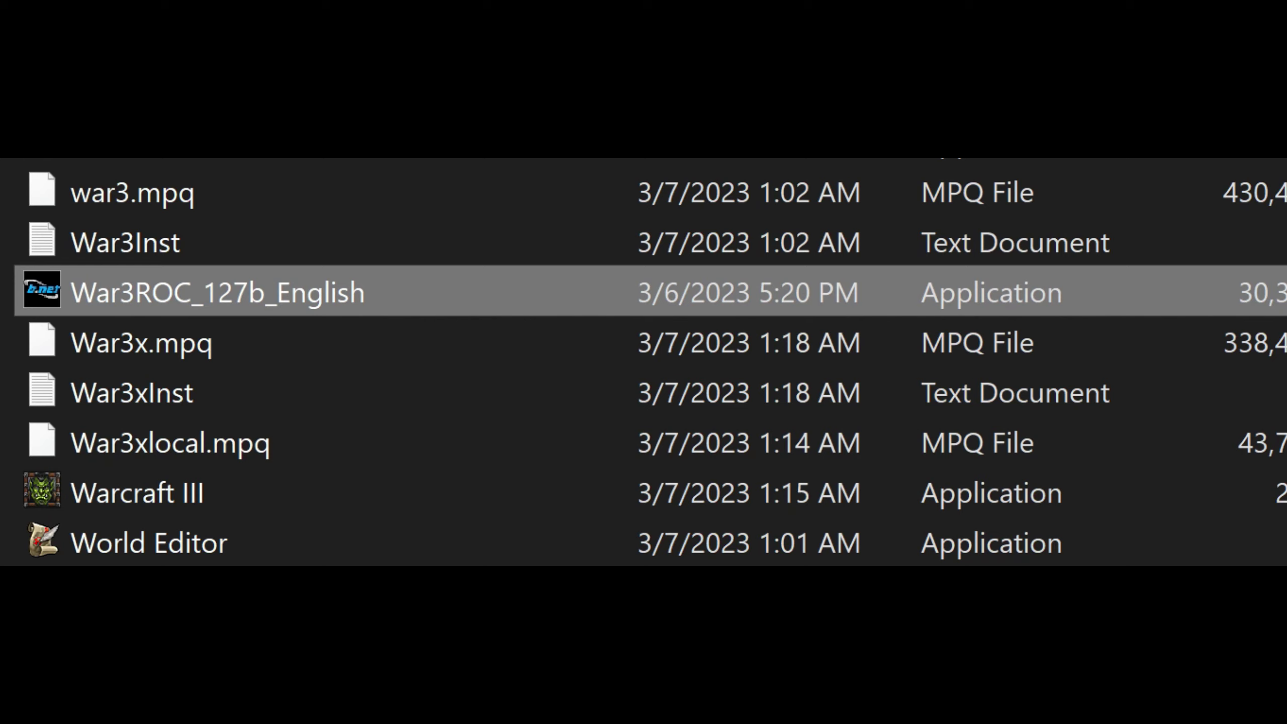
Step: Rename the folder to 'Warcraft III (classic)', then open it and run War3ROC_127b_English
key("alt+Up")
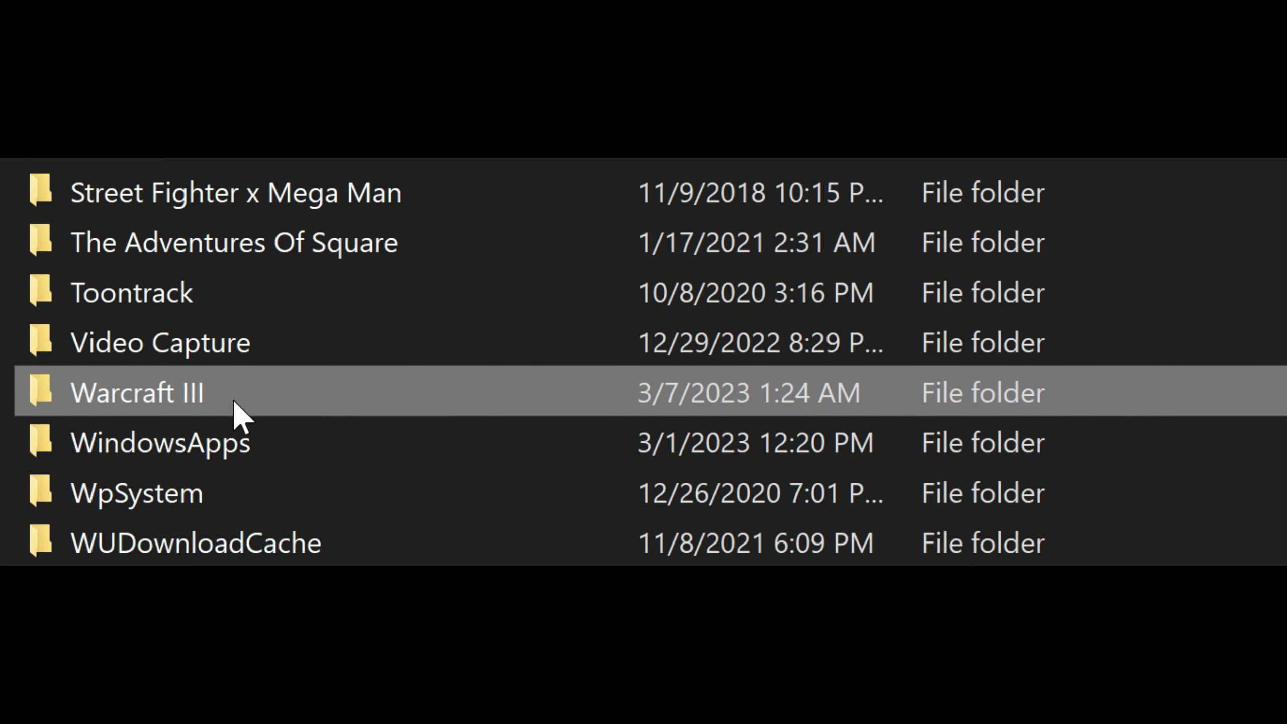
left_click(185, 404)
key("End")
type("(classi")
key("BackSpace")
type("sic)")
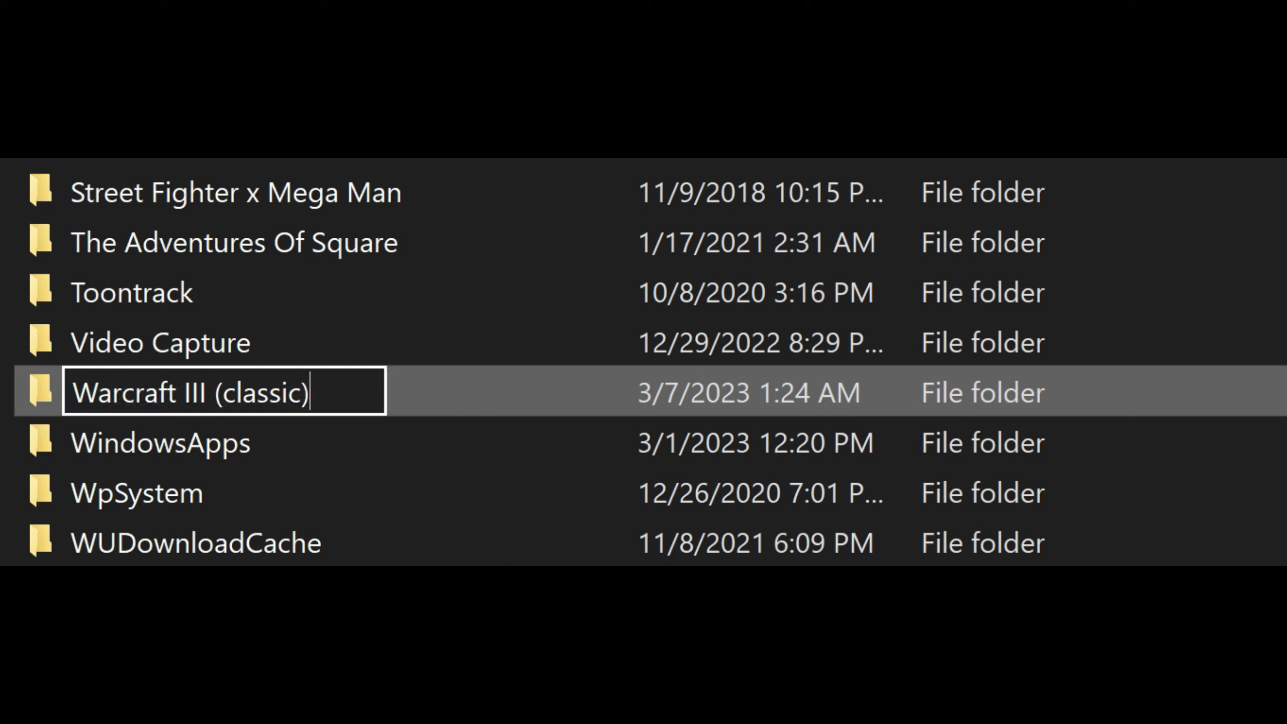
key("Return")
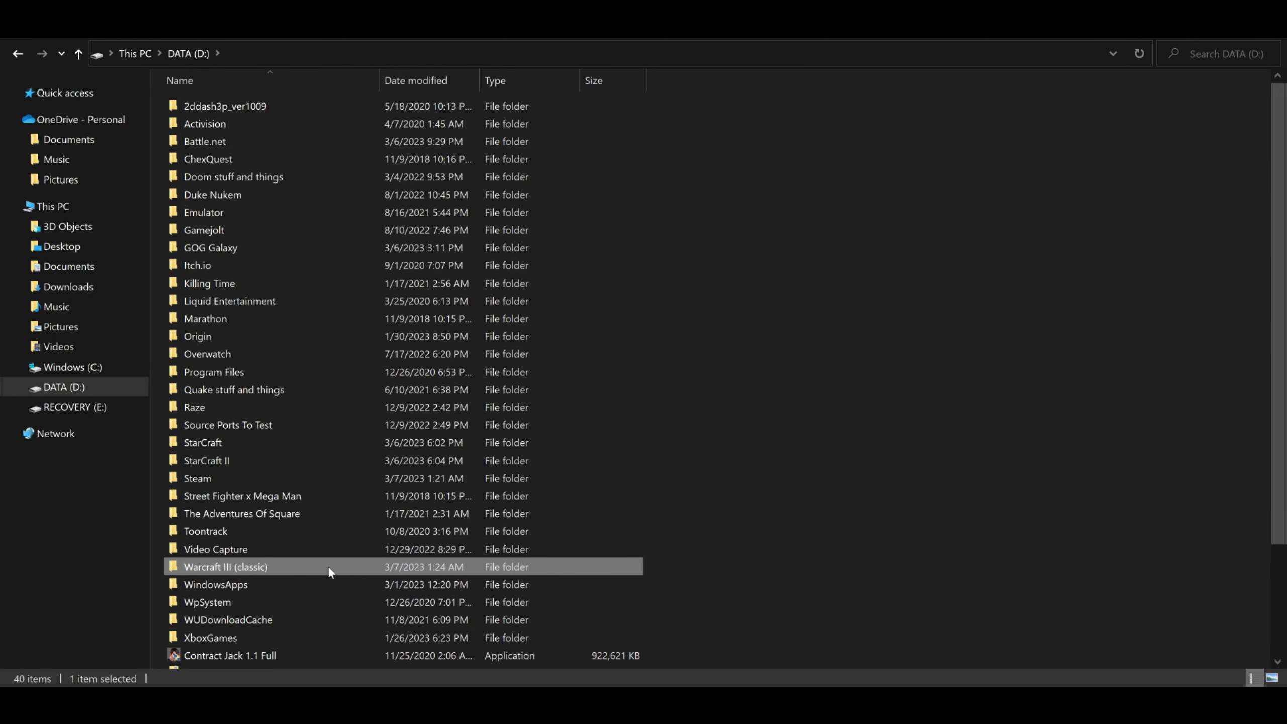
double_click(485, 395)
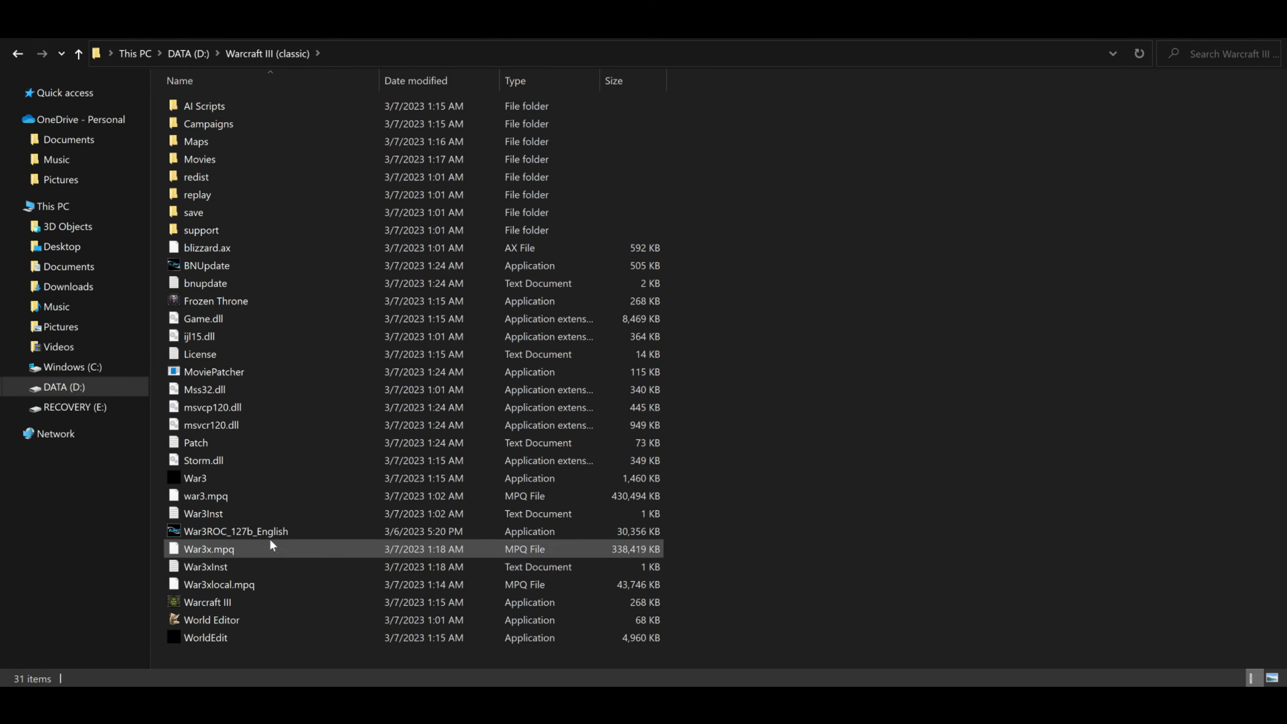
double_click(270, 533)
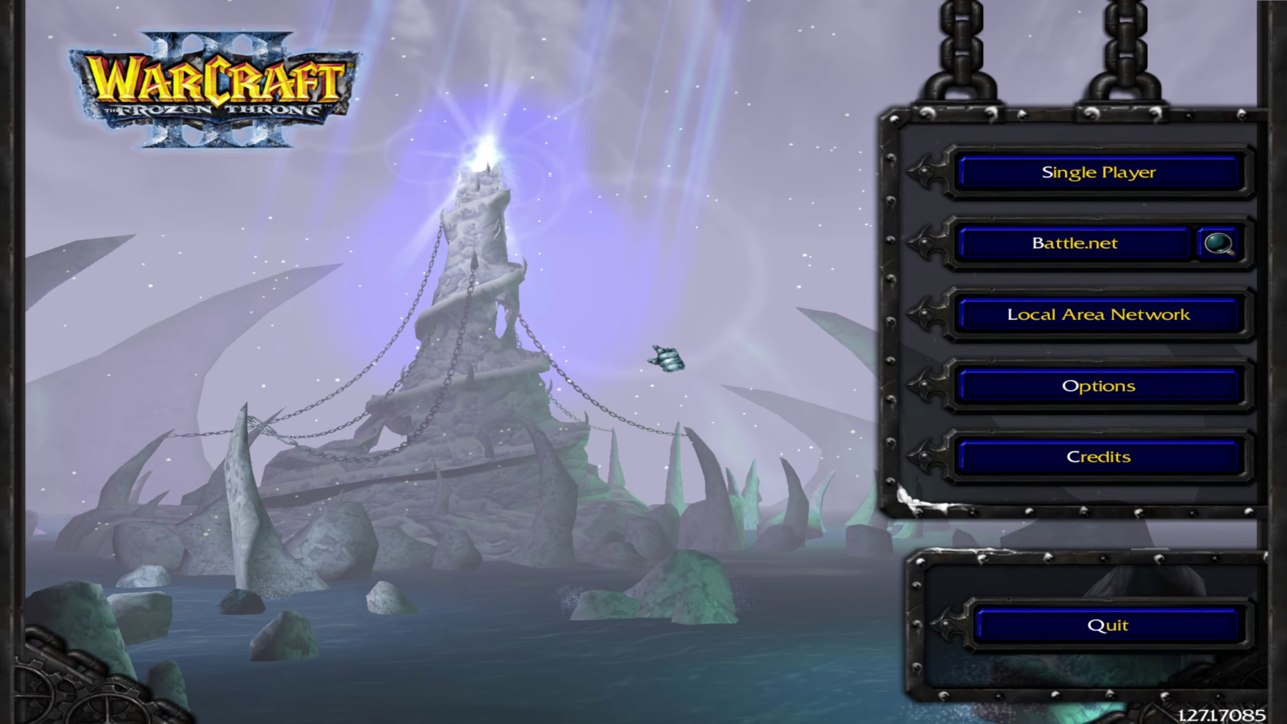
Step: Set the Video resolution to 2560x1600x16, after briefly trying 1920x1080x16, and save the options
left_click(1097, 391)
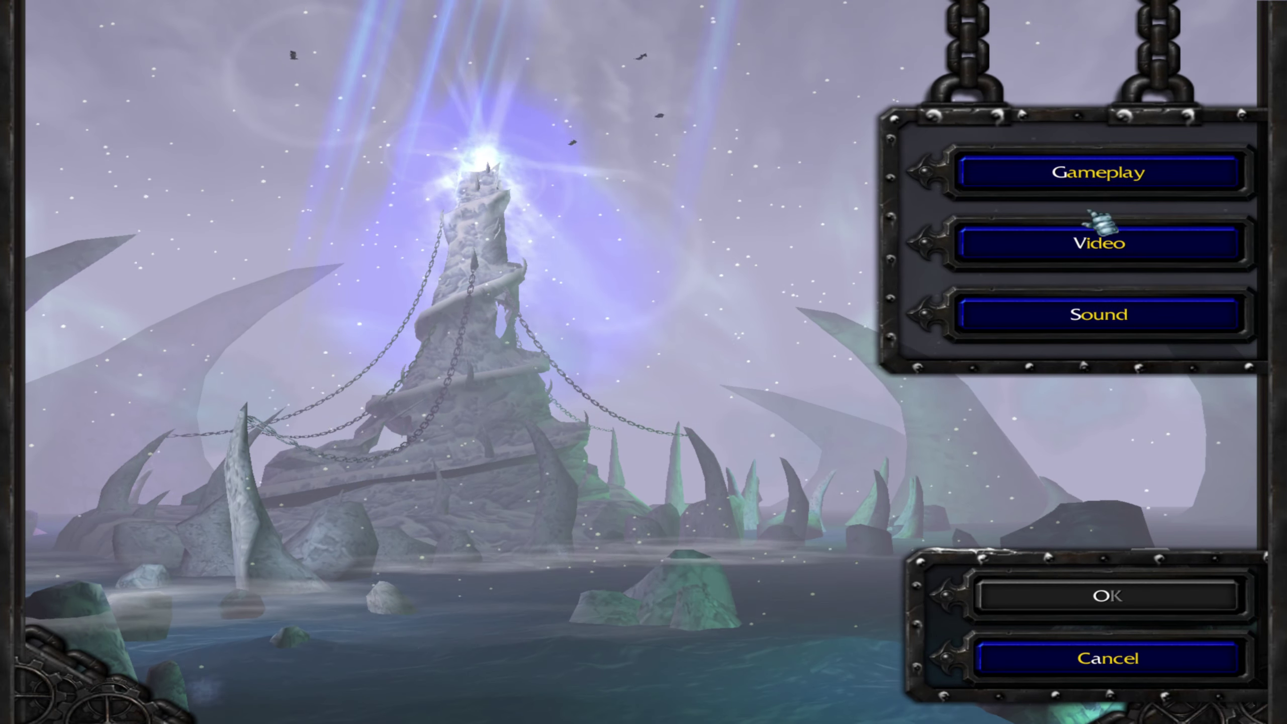
left_click(1075, 253)
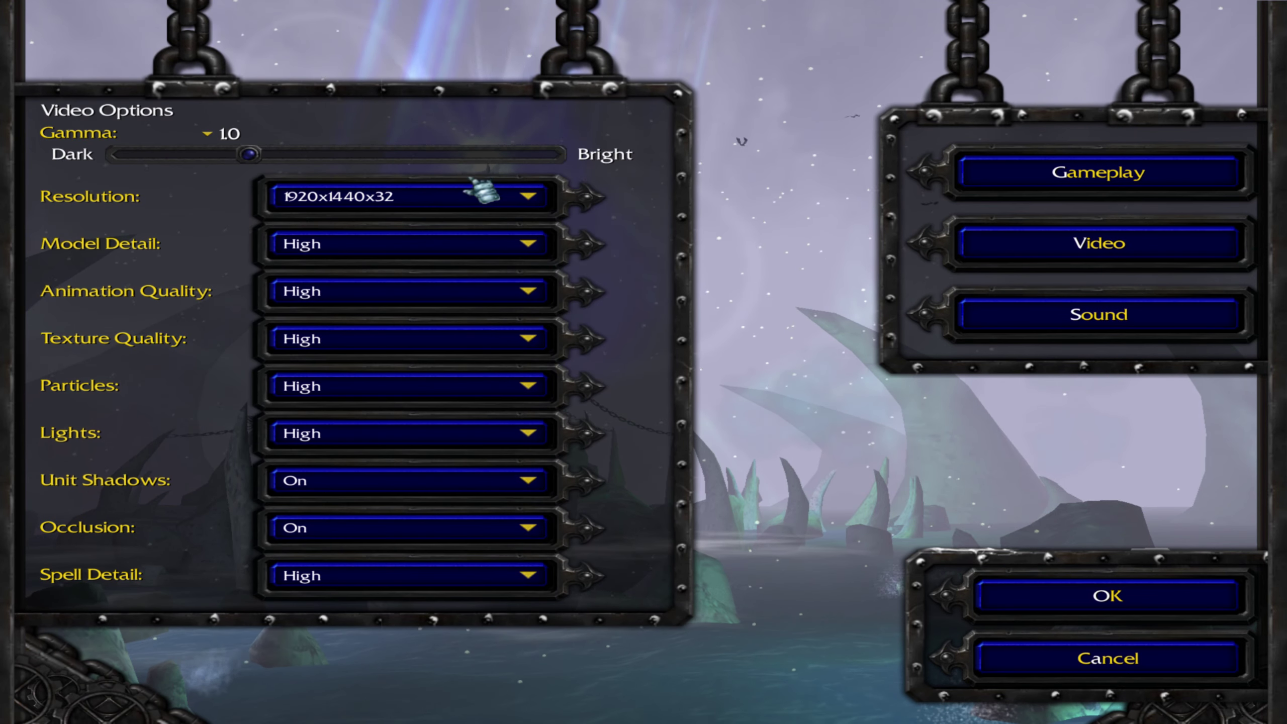
left_click(474, 195)
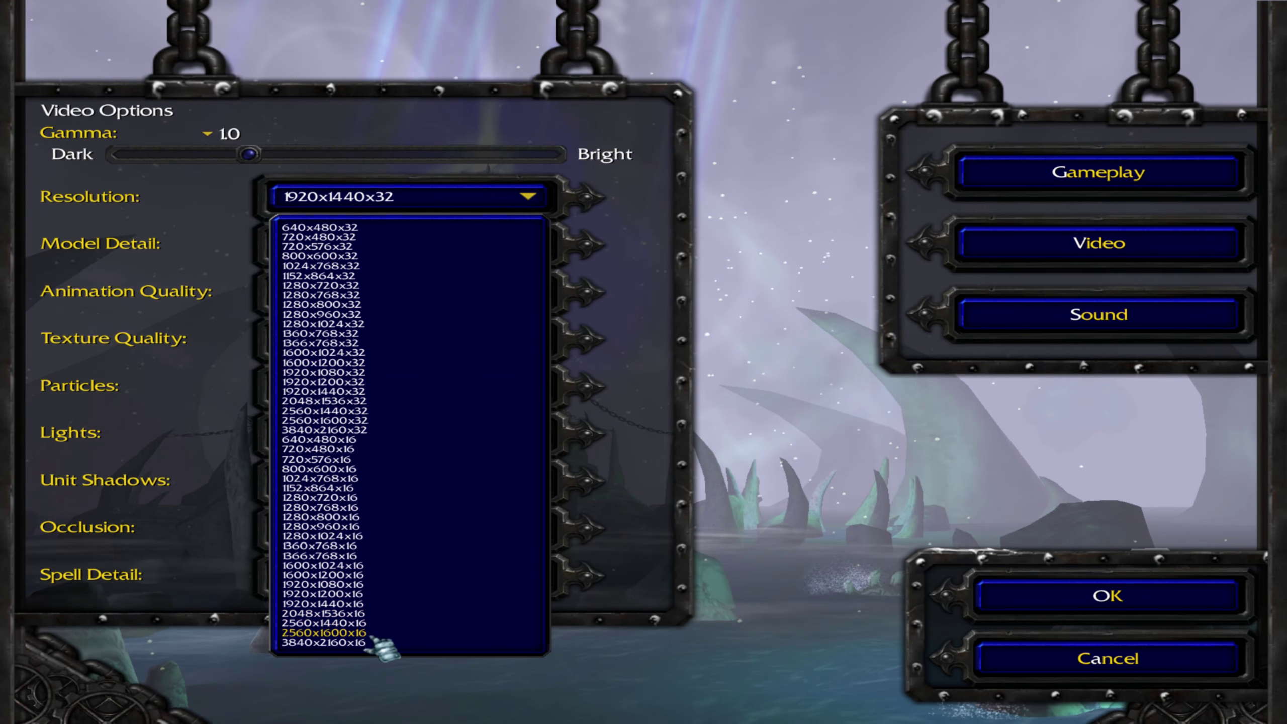
left_click(395, 585)
left_click(522, 417)
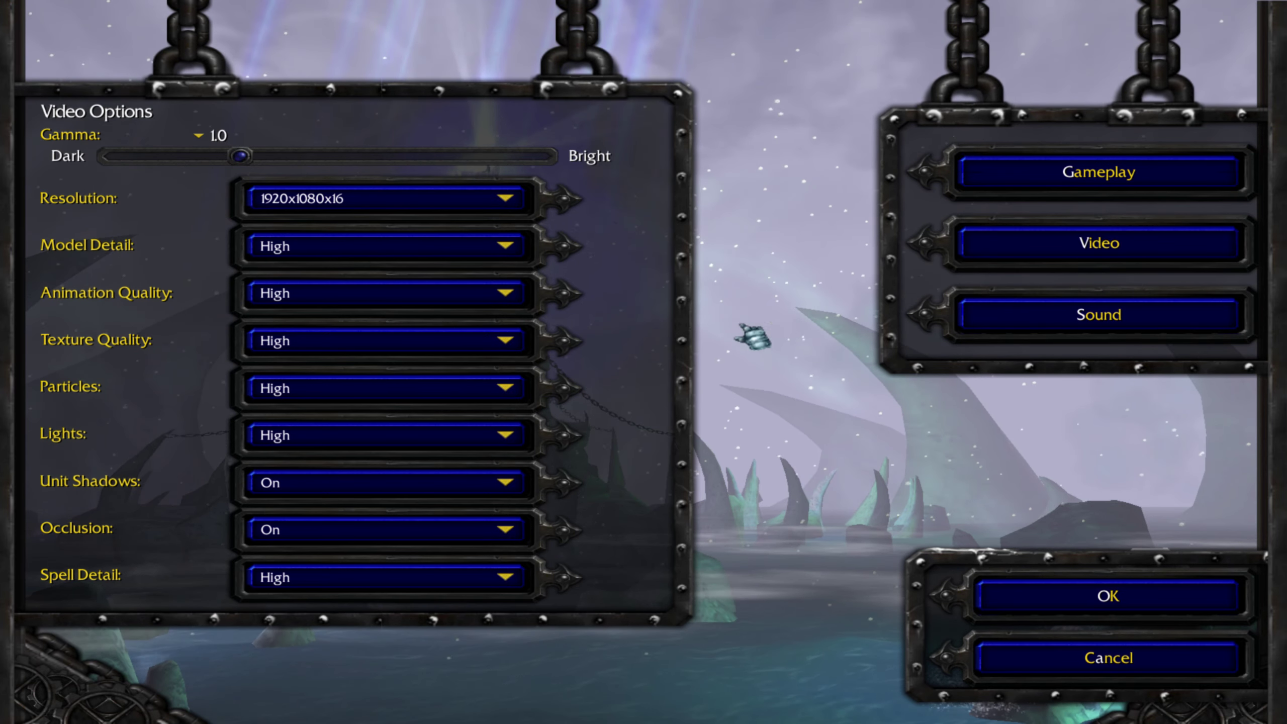
left_click(479, 200)
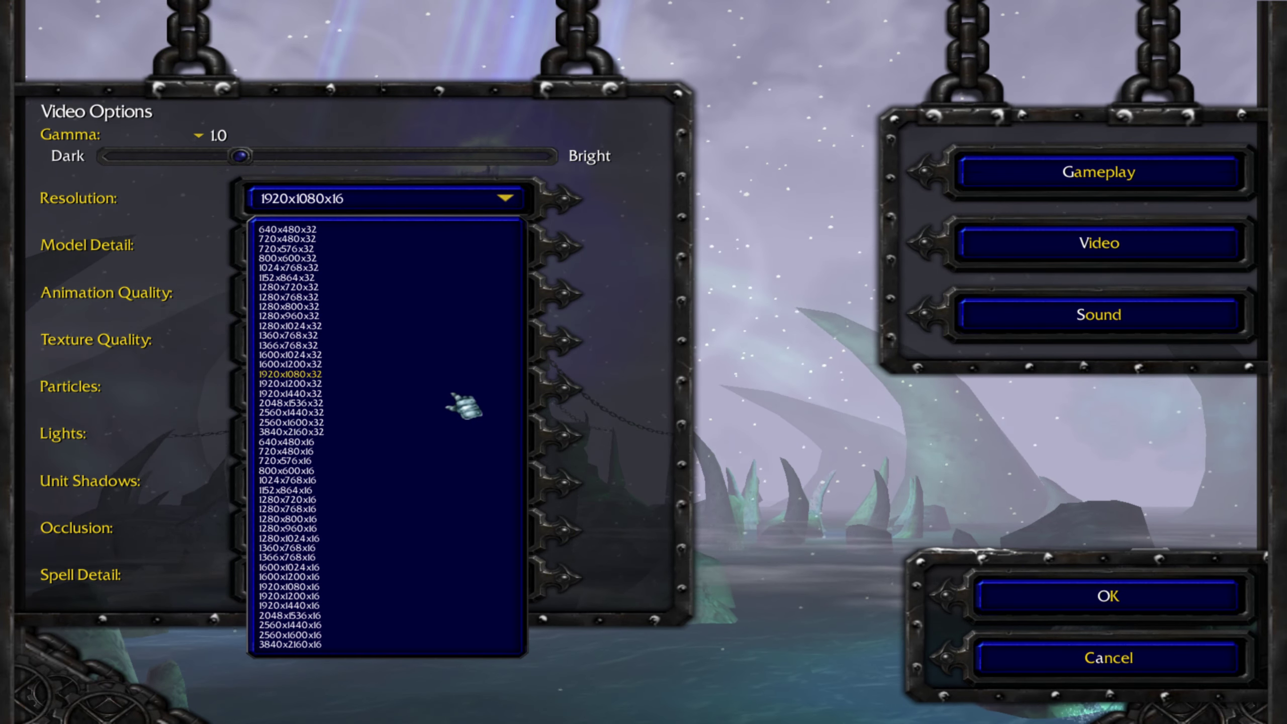
left_click(336, 641)
left_click(476, 430)
left_click(1106, 596)
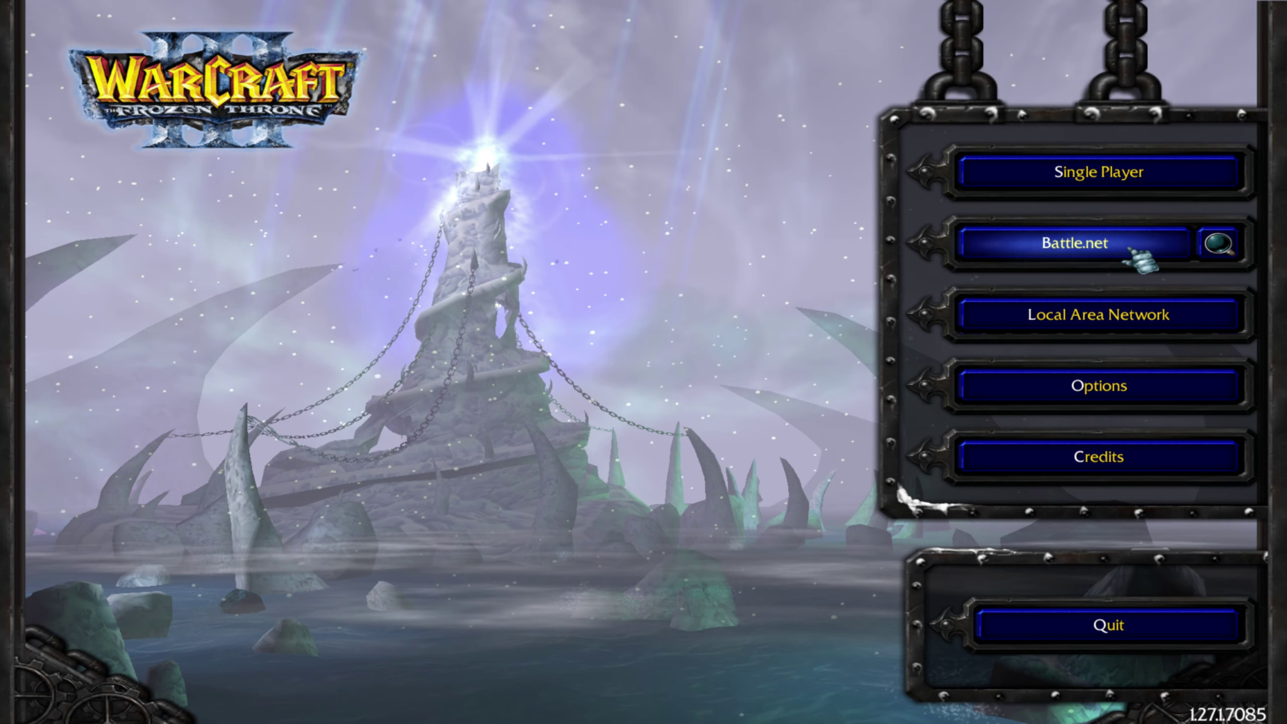
left_click(1129, 248)
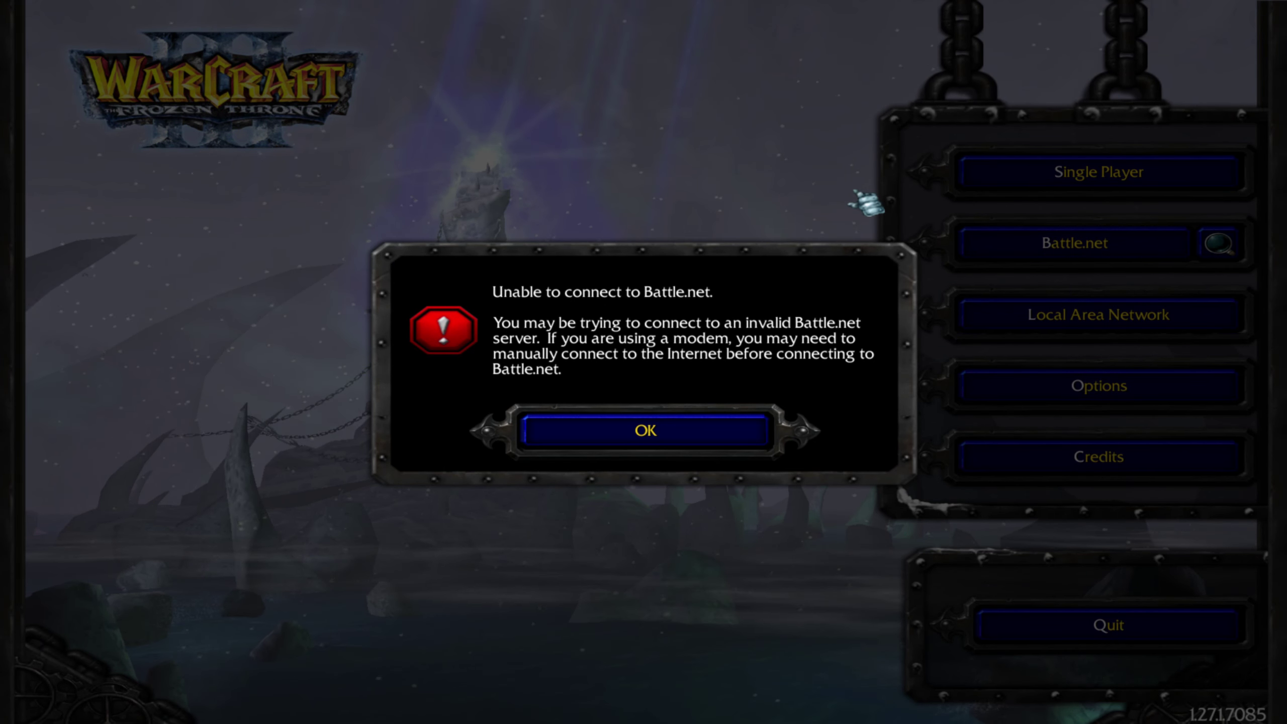
left_click(702, 431)
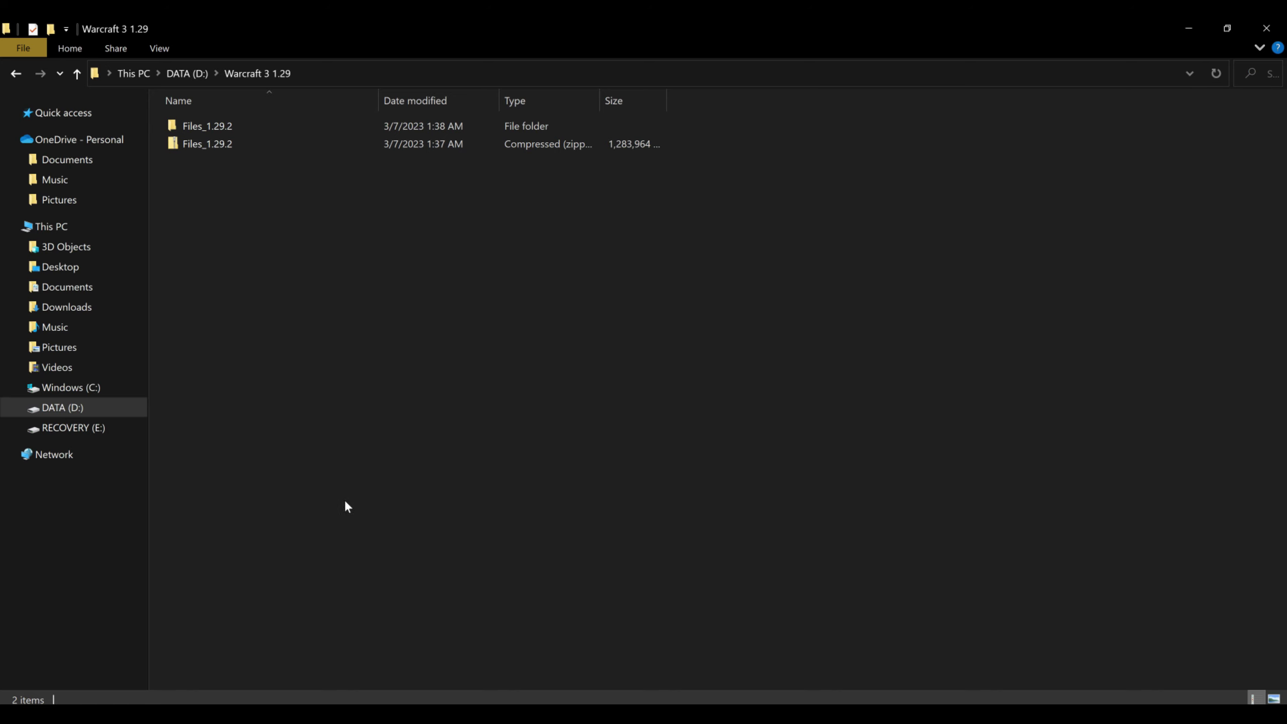
Step: Launch Warcraft III 1.29.2 from the Files_1.29.2\Warcraft III folder
double_click(267, 125)
double_click(286, 128)
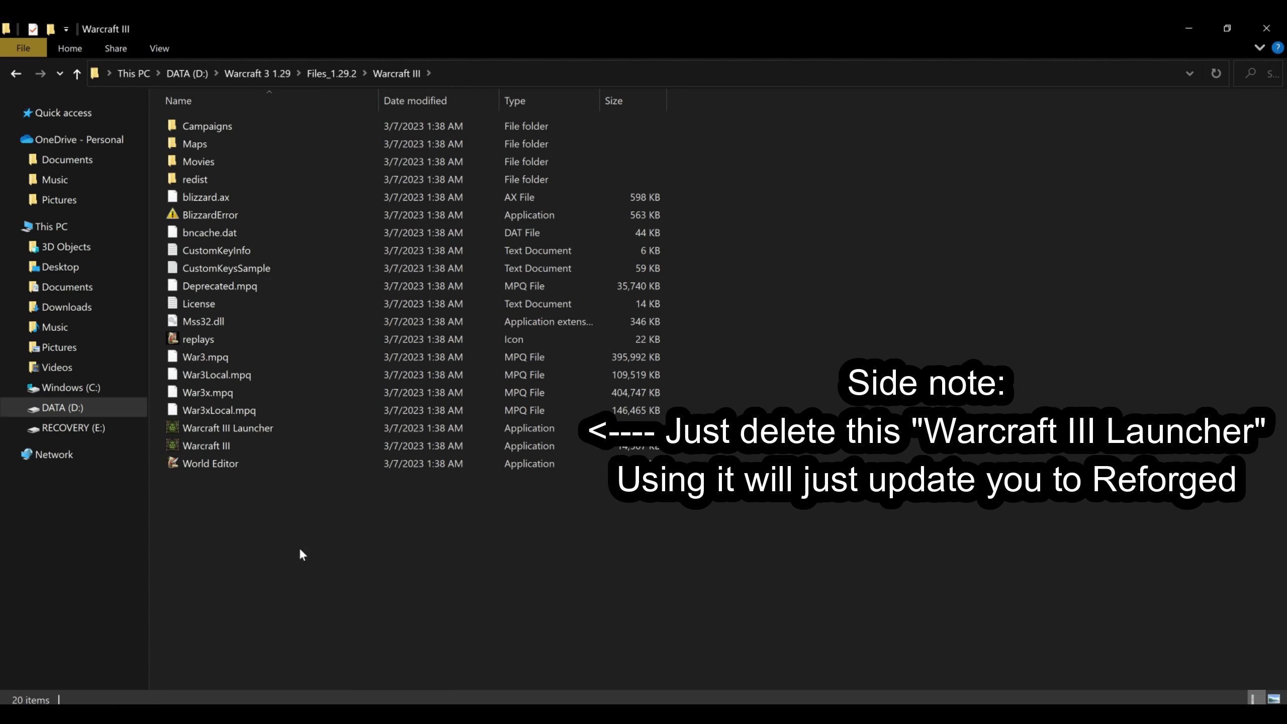
double_click(270, 447)
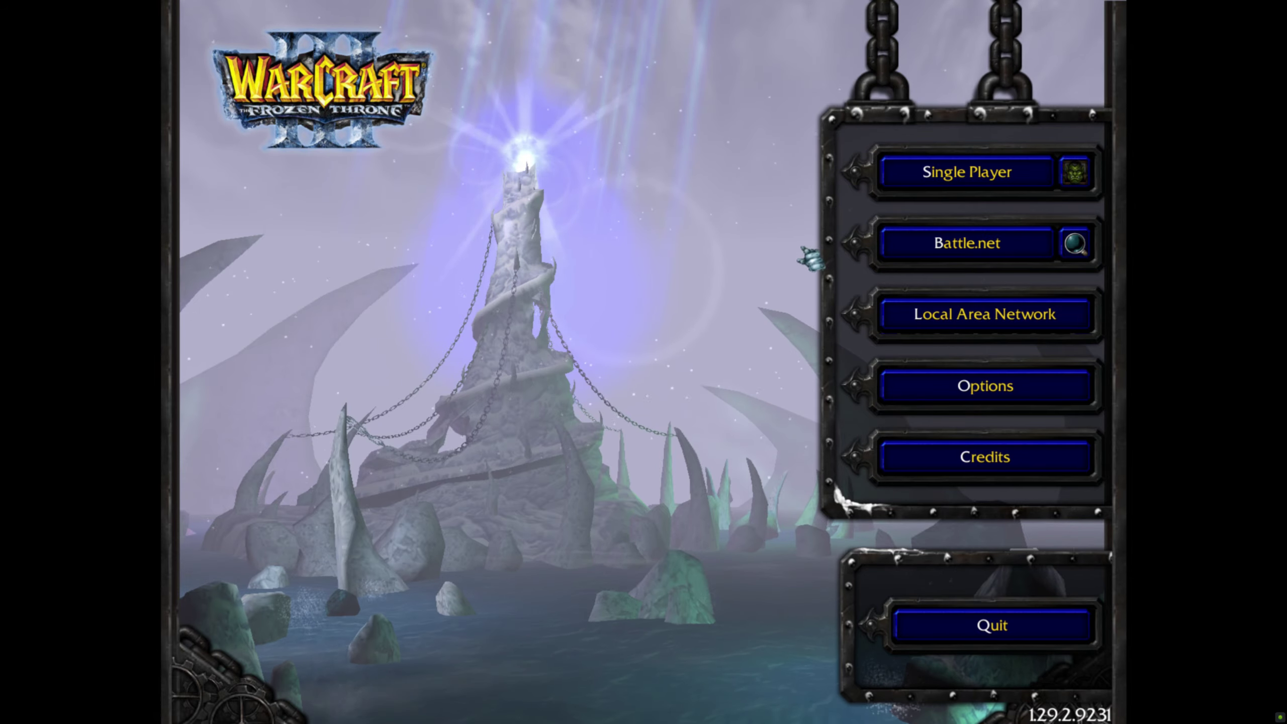
Step: Set the Warcraft III video resolution to 1600x900
left_click(970, 386)
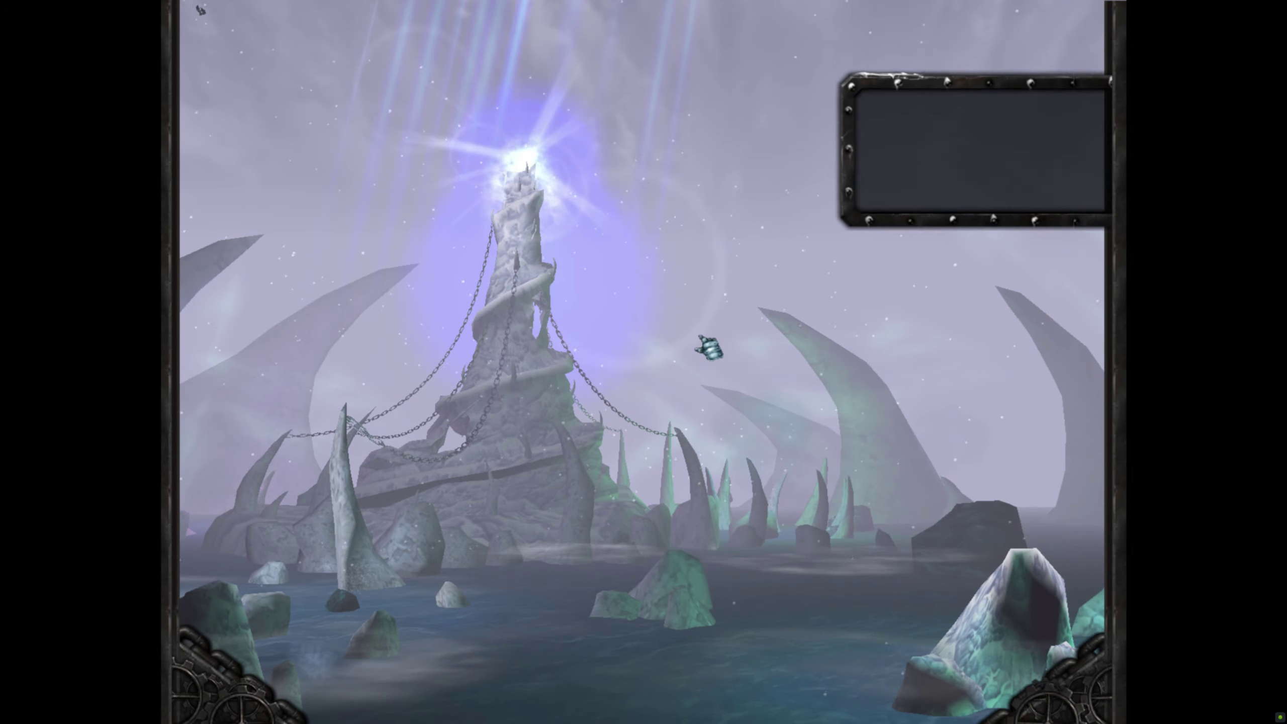
left_click(907, 243)
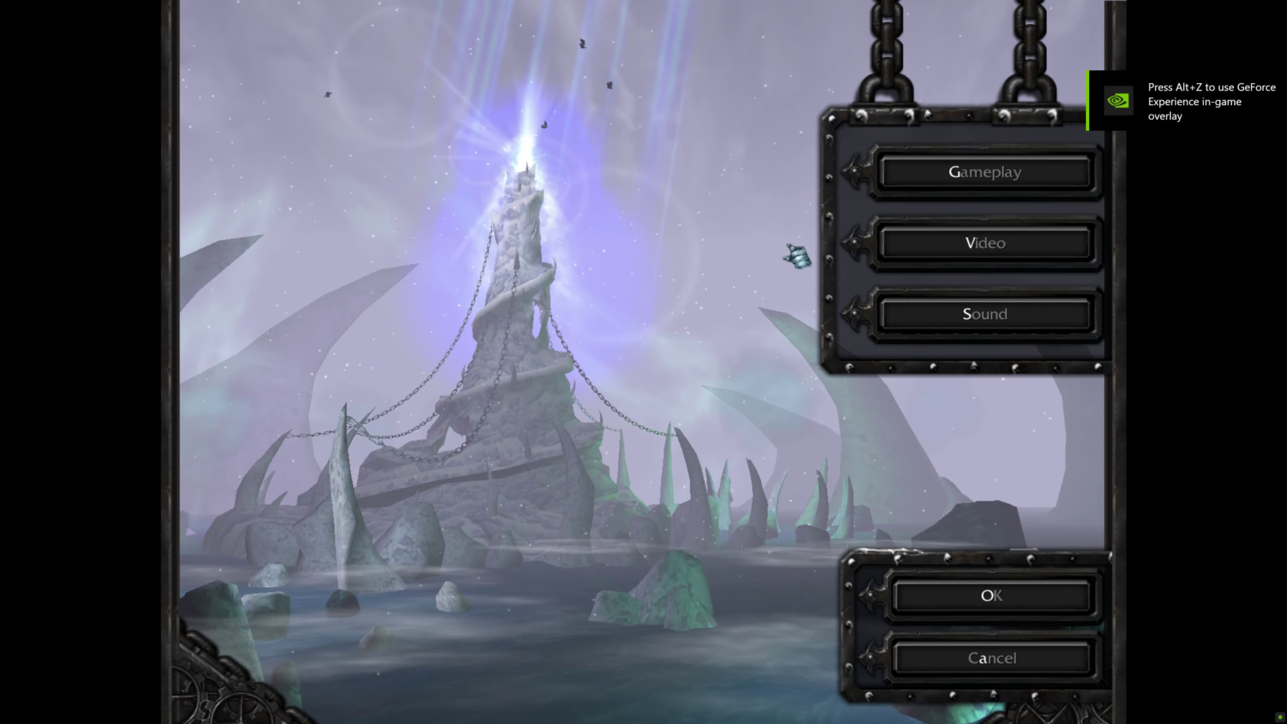
left_click(516, 202)
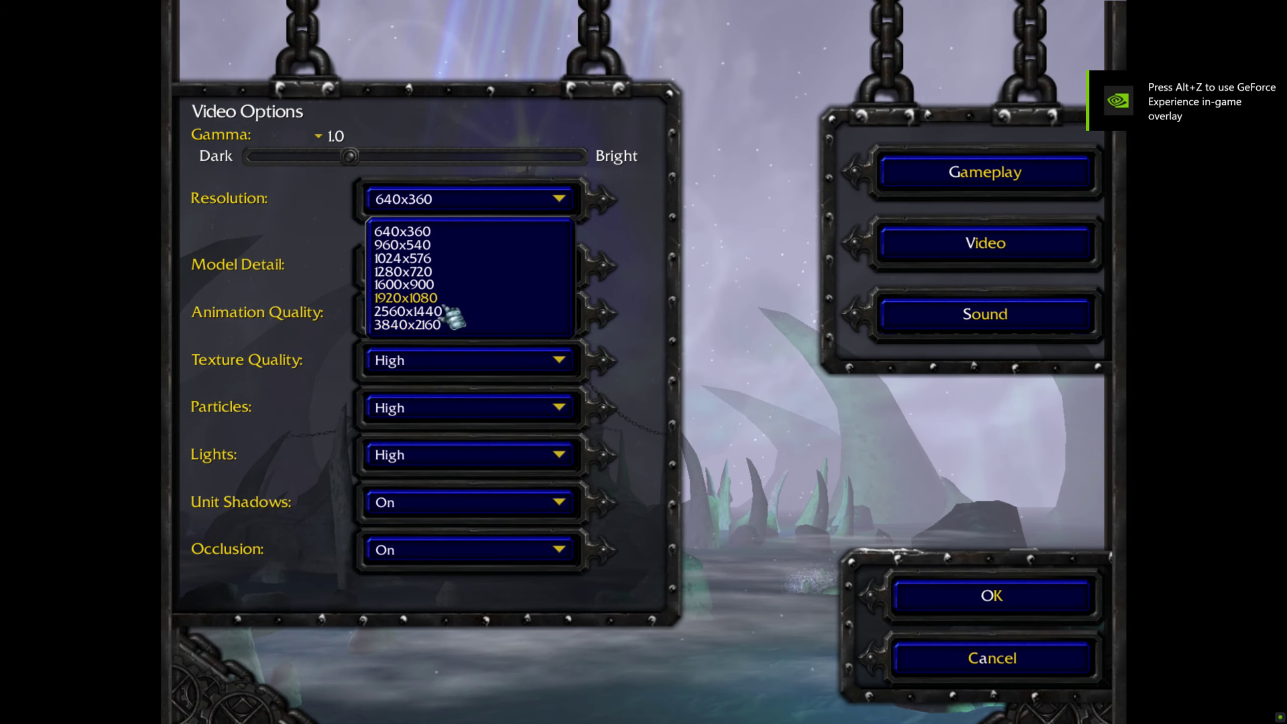
left_click(449, 284)
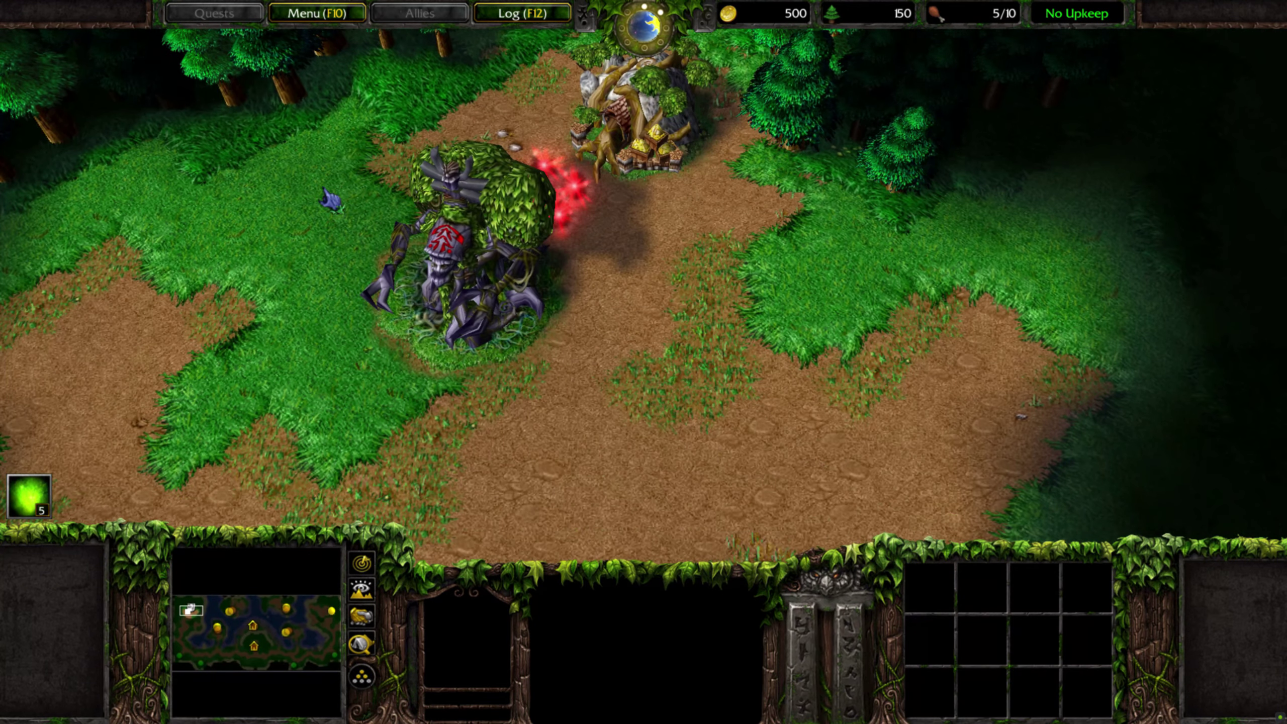
Step: End the game and exit Warcraft III, confirming the exit
left_click(317, 13)
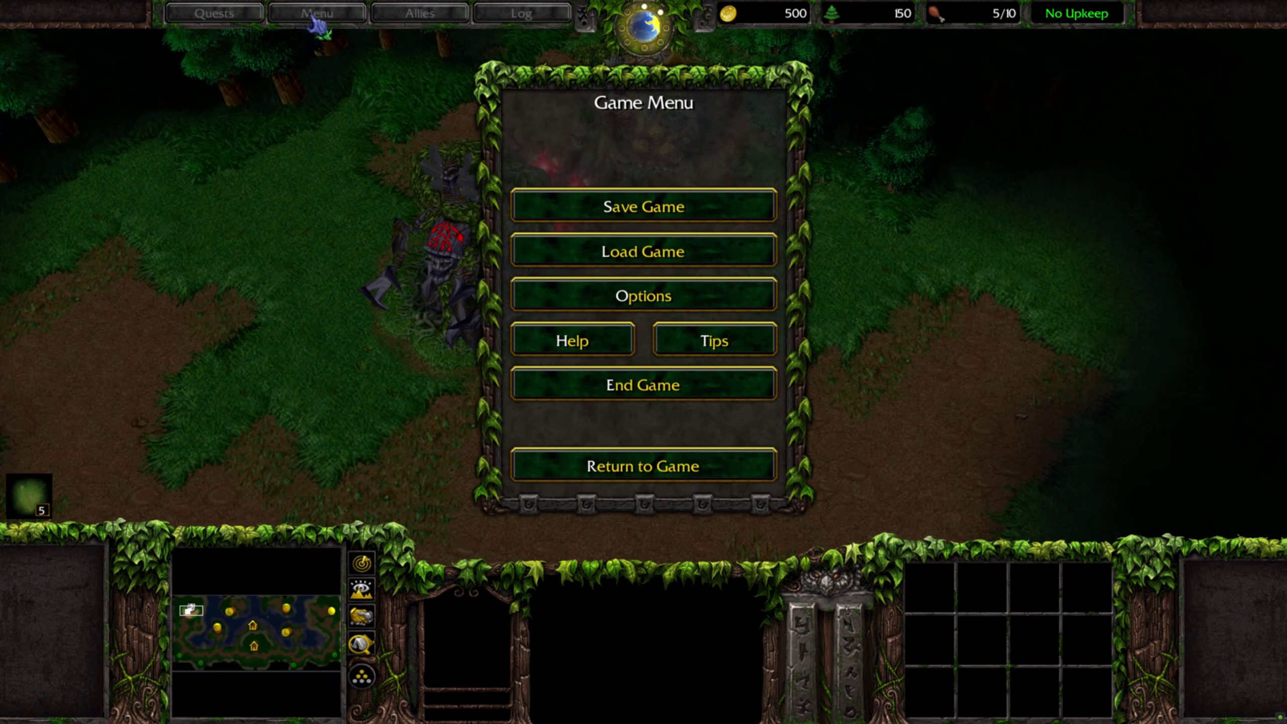
left_click(650, 388)
left_click(638, 251)
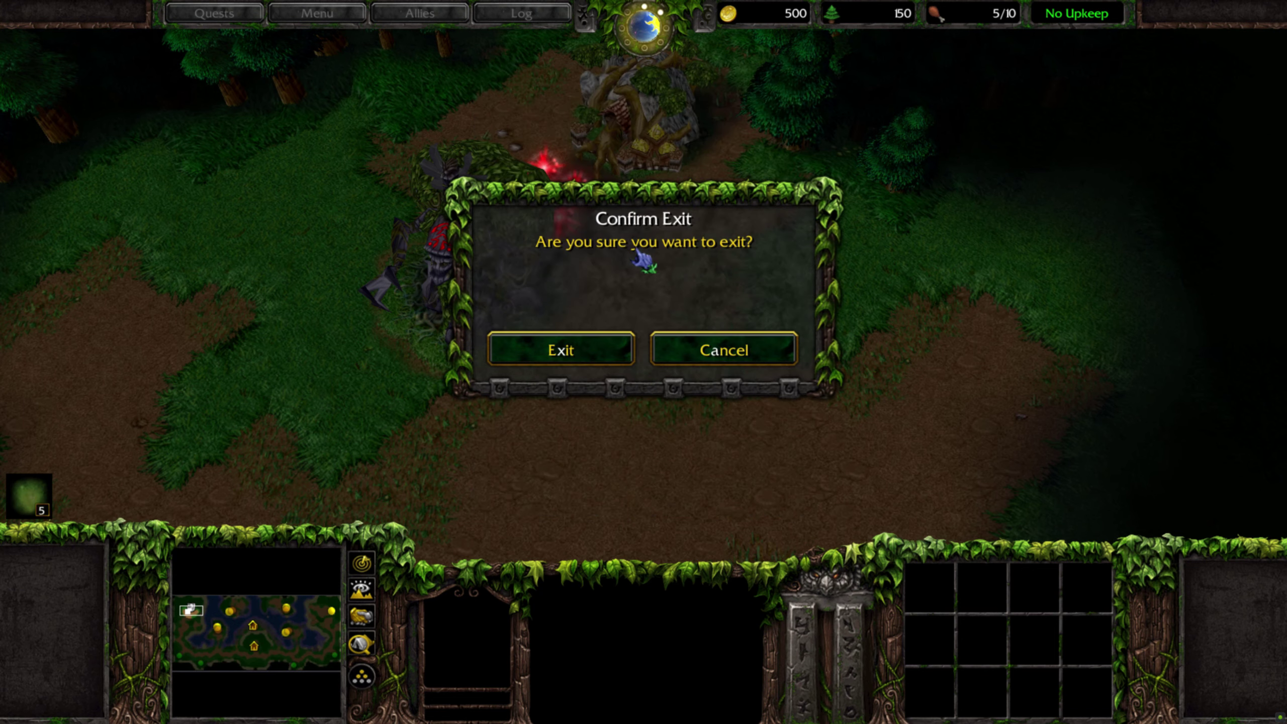
left_click(525, 348)
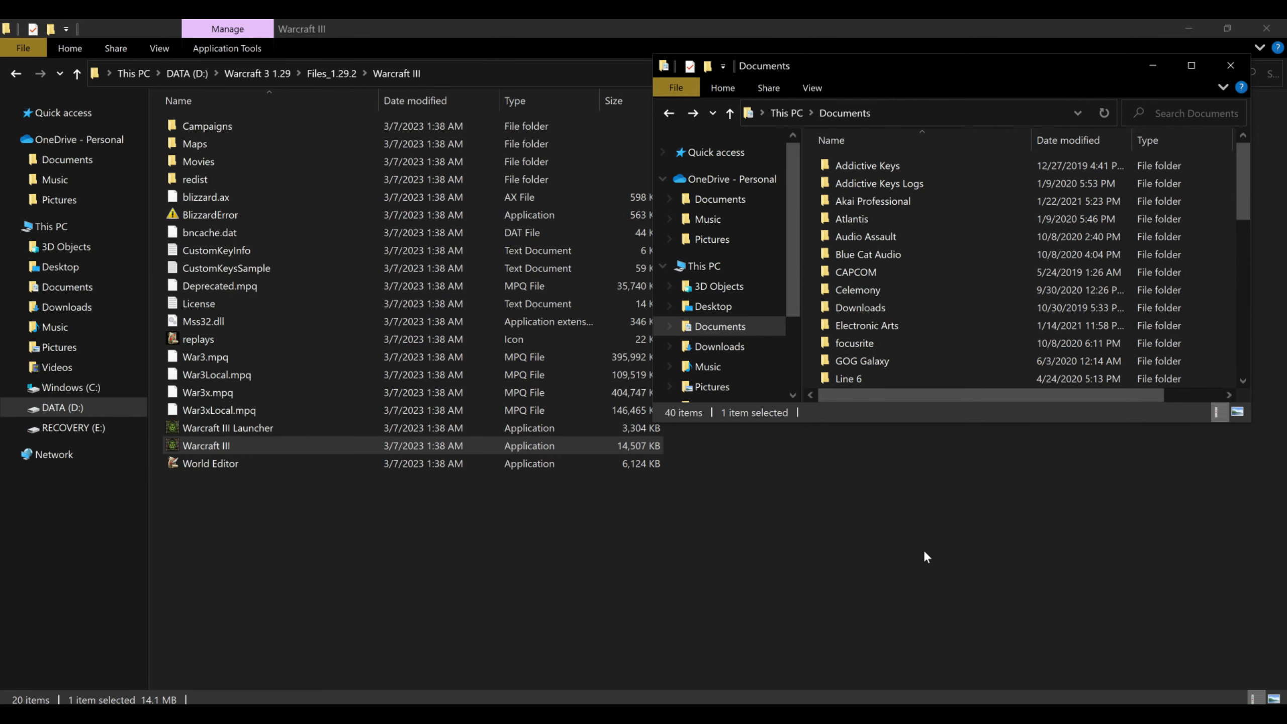
Step: Bring the Warcraft III folder window forward and quit from the Reign of Chaos main menu
left_click(841, 498)
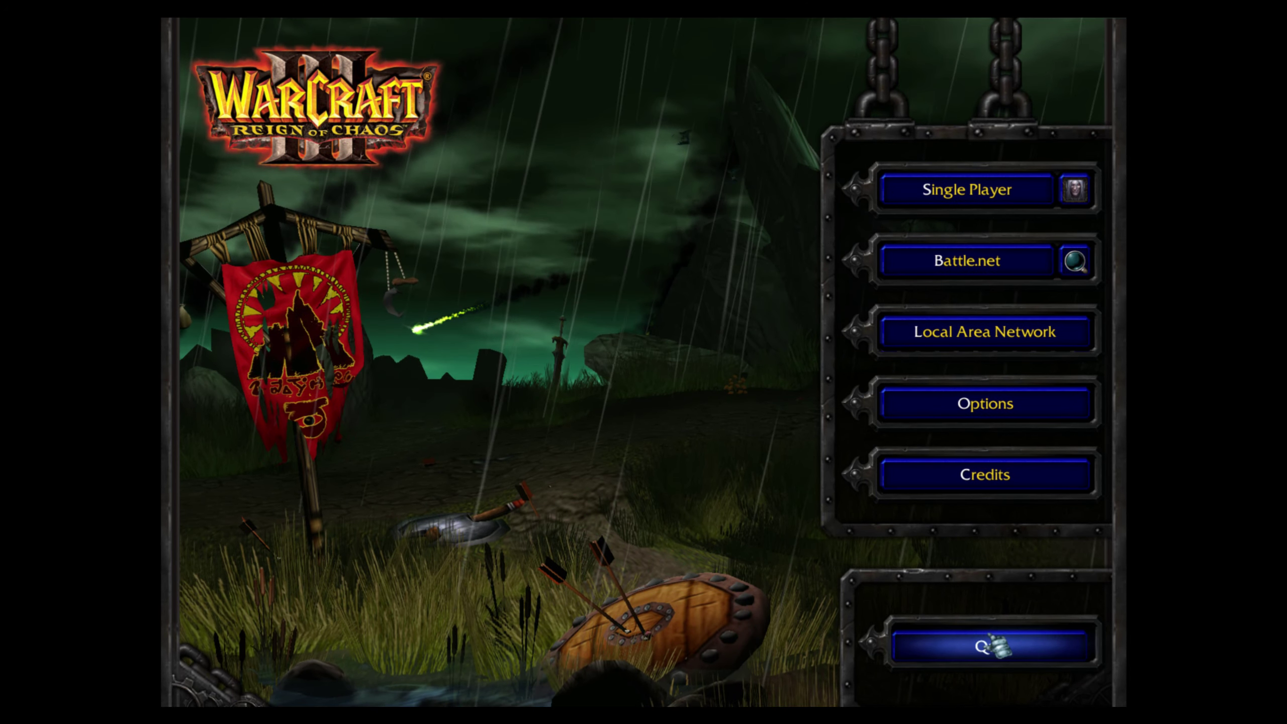
left_click(989, 641)
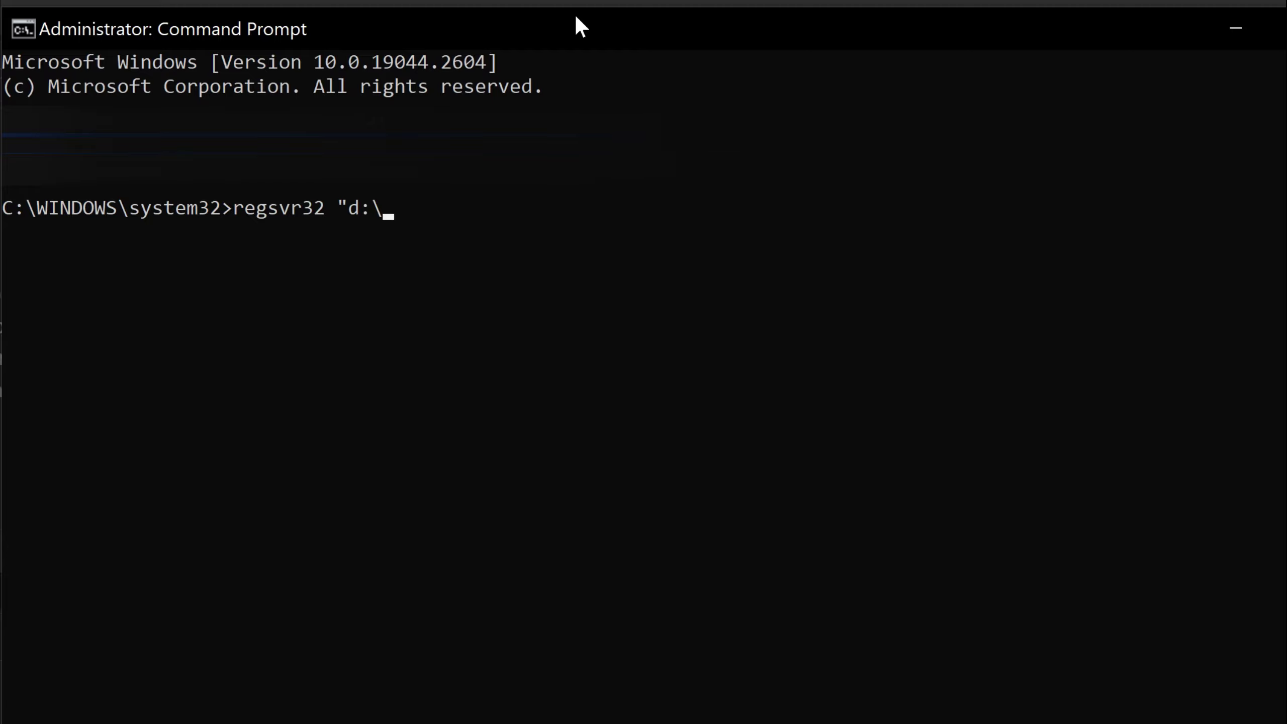
Step: Run regsvr32 on 'd:\Warcraft III (classic)\blizzard.ax', correcting the typos in the path
type("Warcradft")
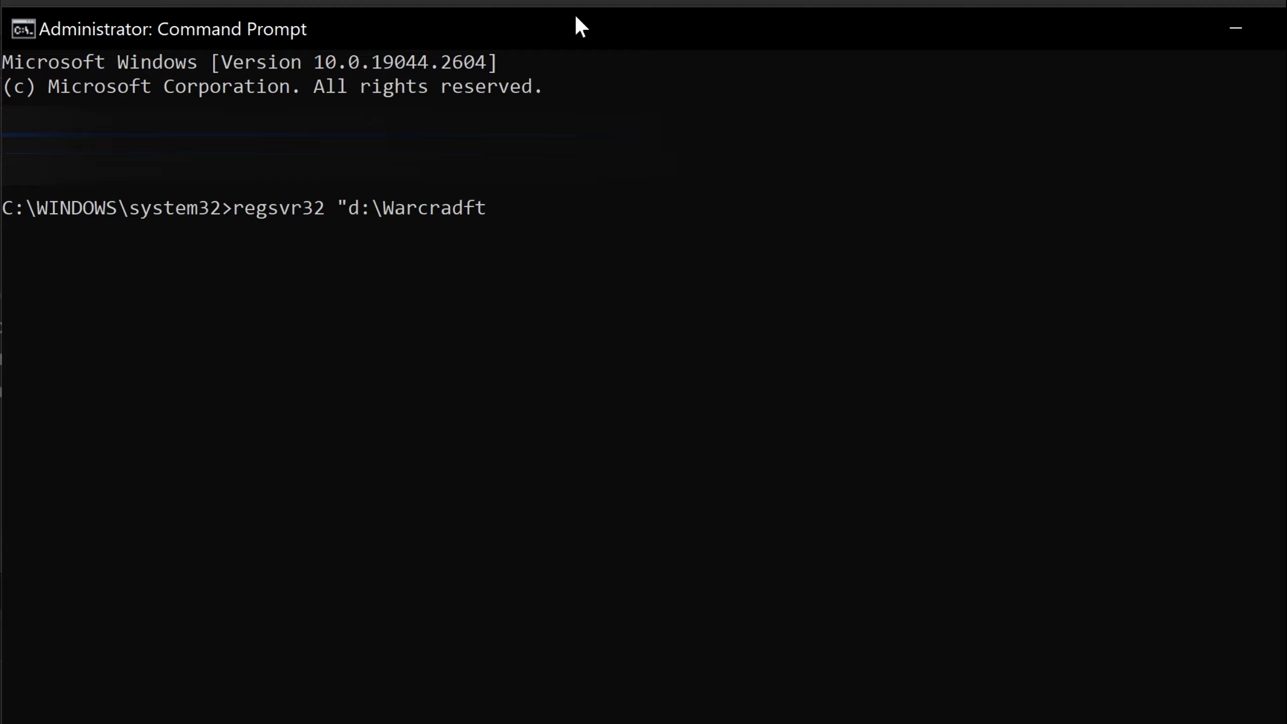
key("BackSpace")
key("BackSpace")
key("BackSpace")
type("fy")
type("t III ")
type("(classicP")
key("BackSpace")
type(")\\")
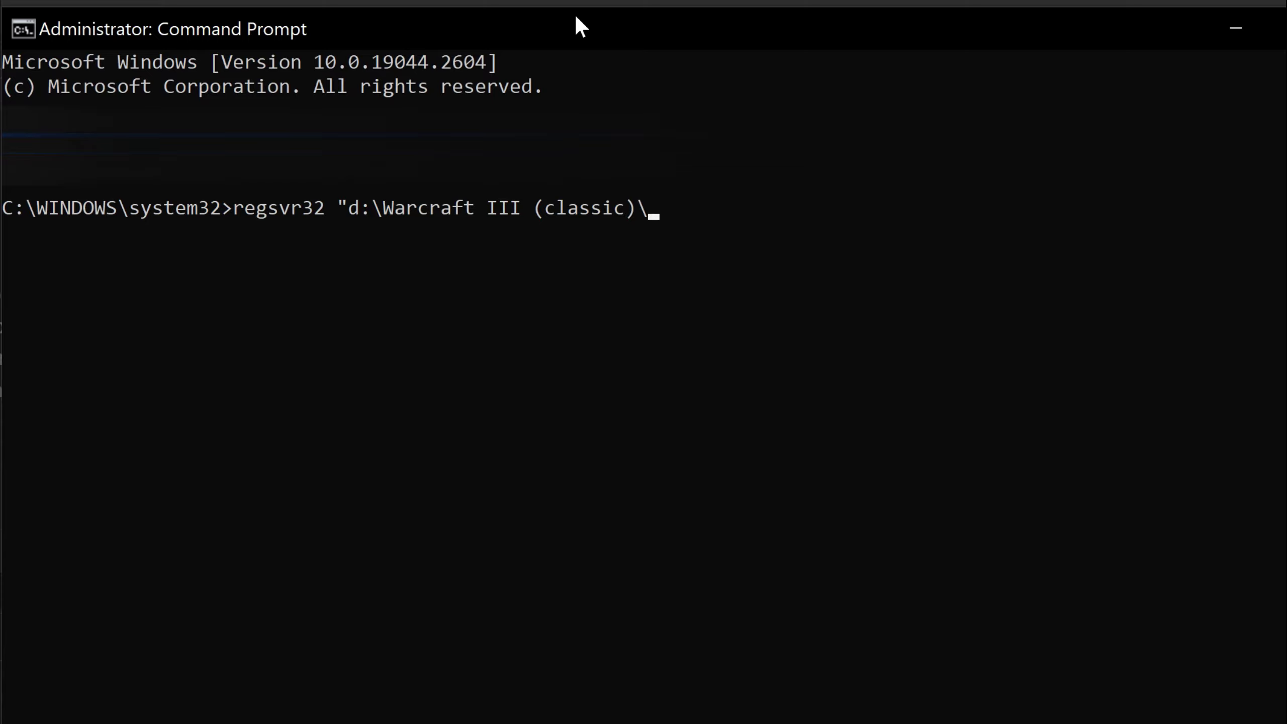
type("blizzard.ax\"")
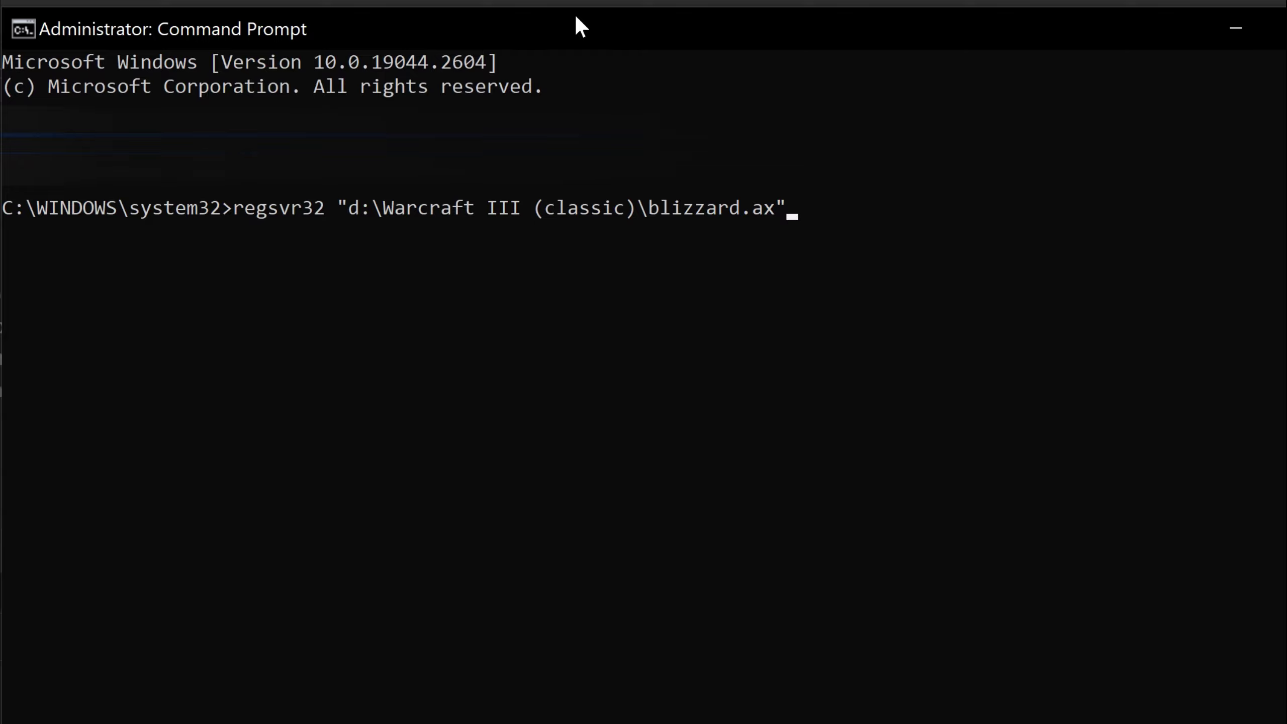
key("Return")
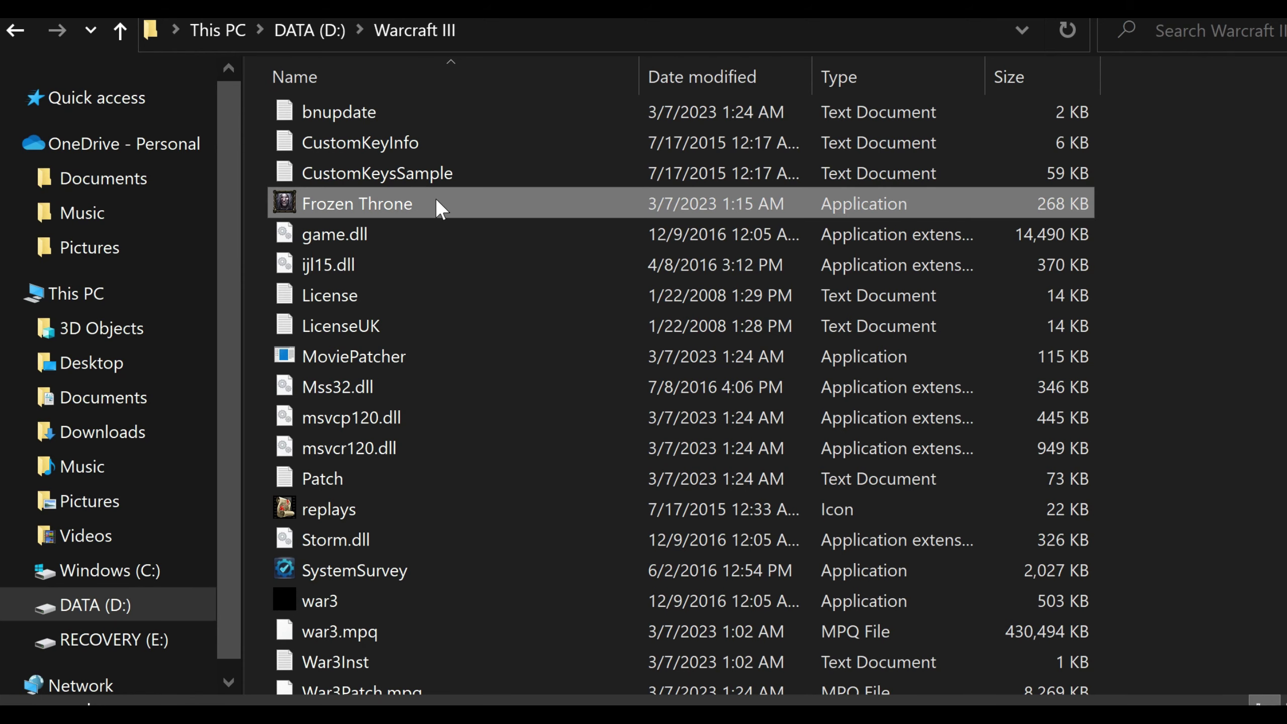
Step: Set Frozen Throne's Properties to run in Windows 8 compatibility mode
double_click(437, 199)
right_click(437, 199)
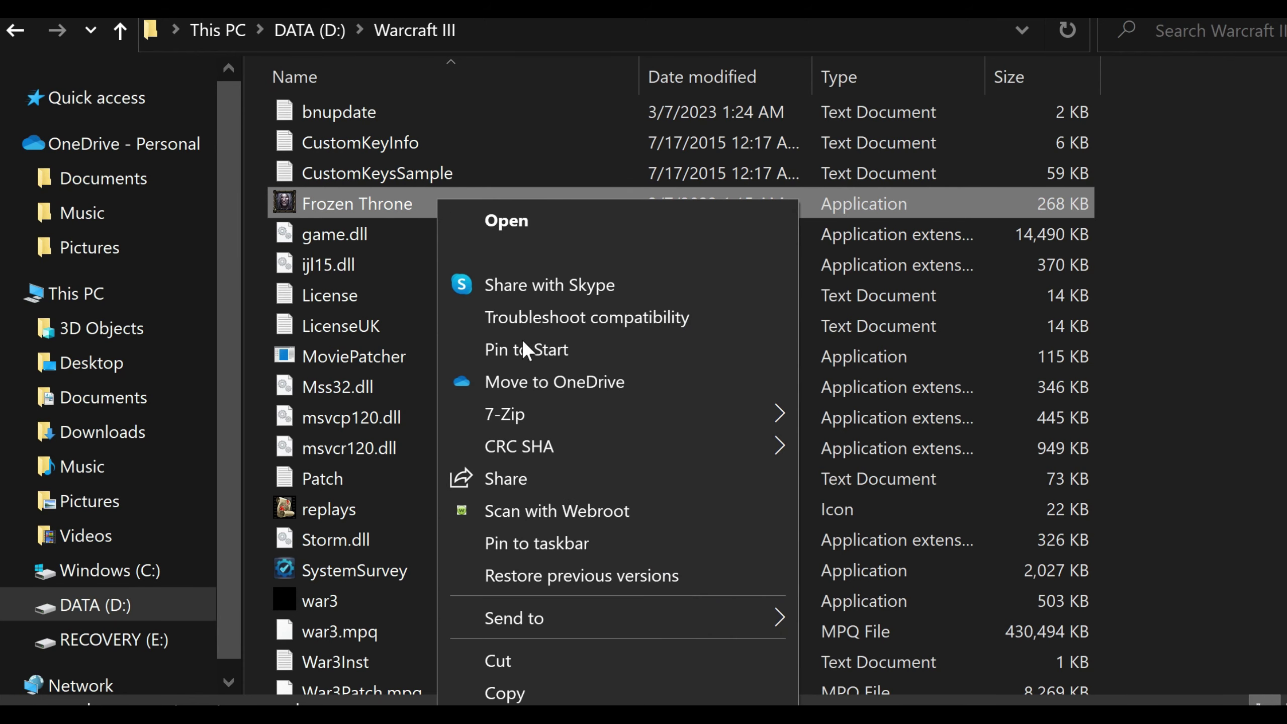
key("r")
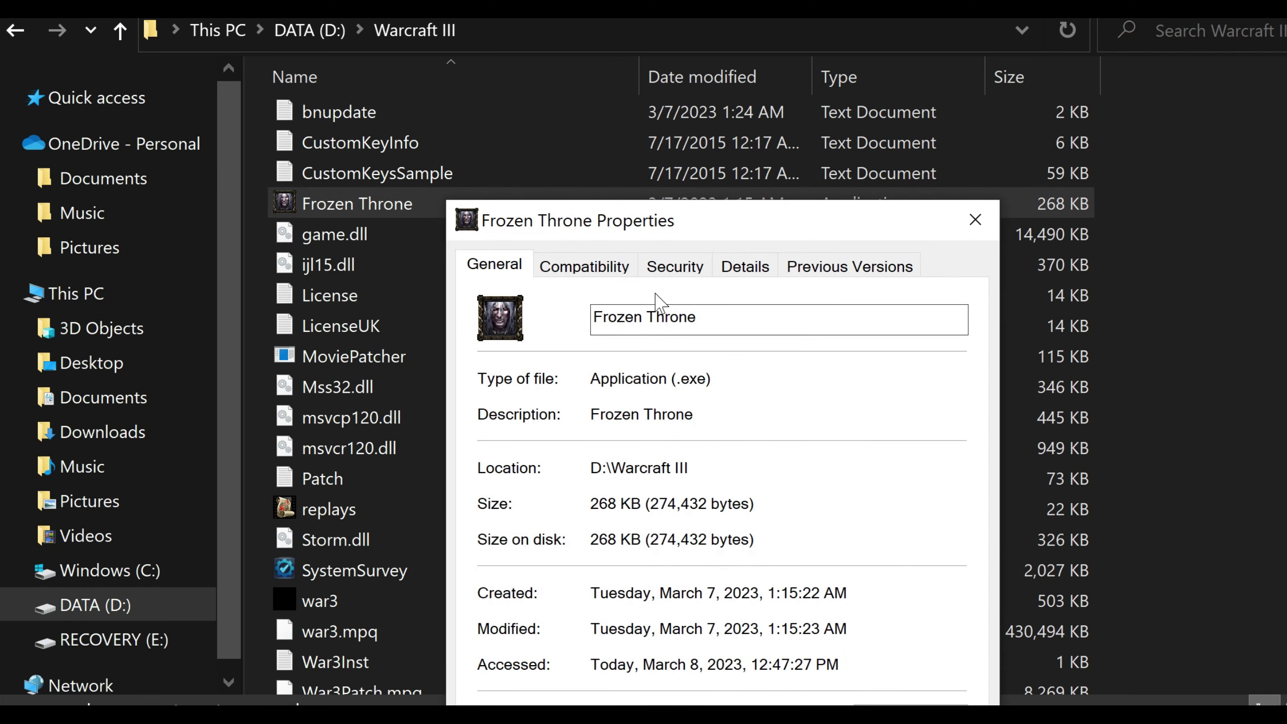
left_click(618, 274)
left_click(500, 450)
left_click(558, 484)
left_click(582, 651)
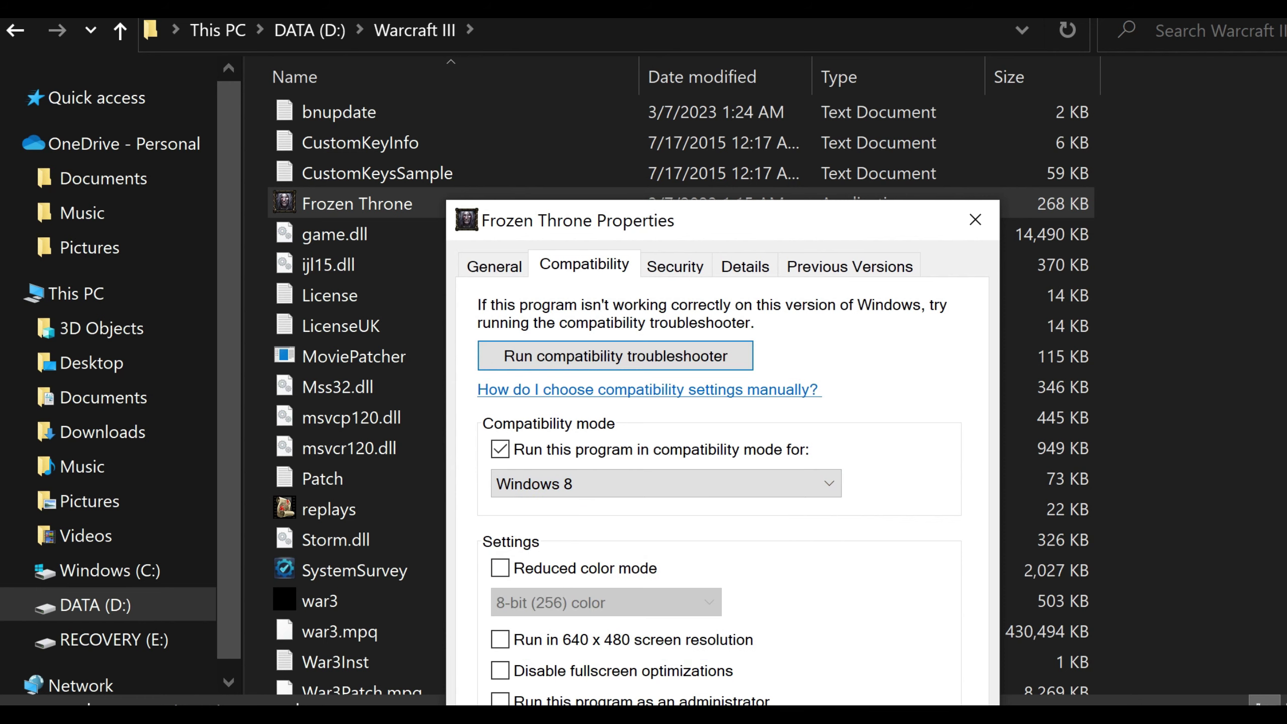
key("Return")
Step: Enable compatibility mode for the Warcraft III application and pick a Windows version
scroll(424, 559, "down", 3)
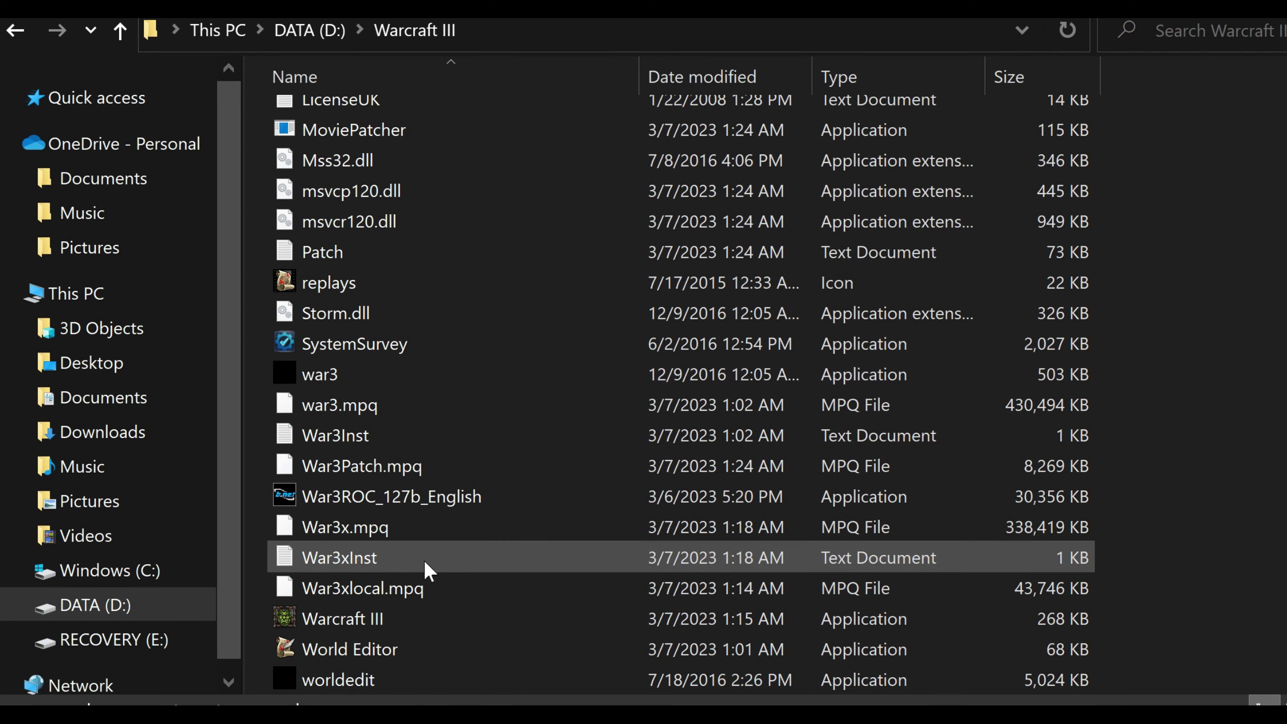
left_click(434, 619)
right_click(439, 615)
left_click(536, 595)
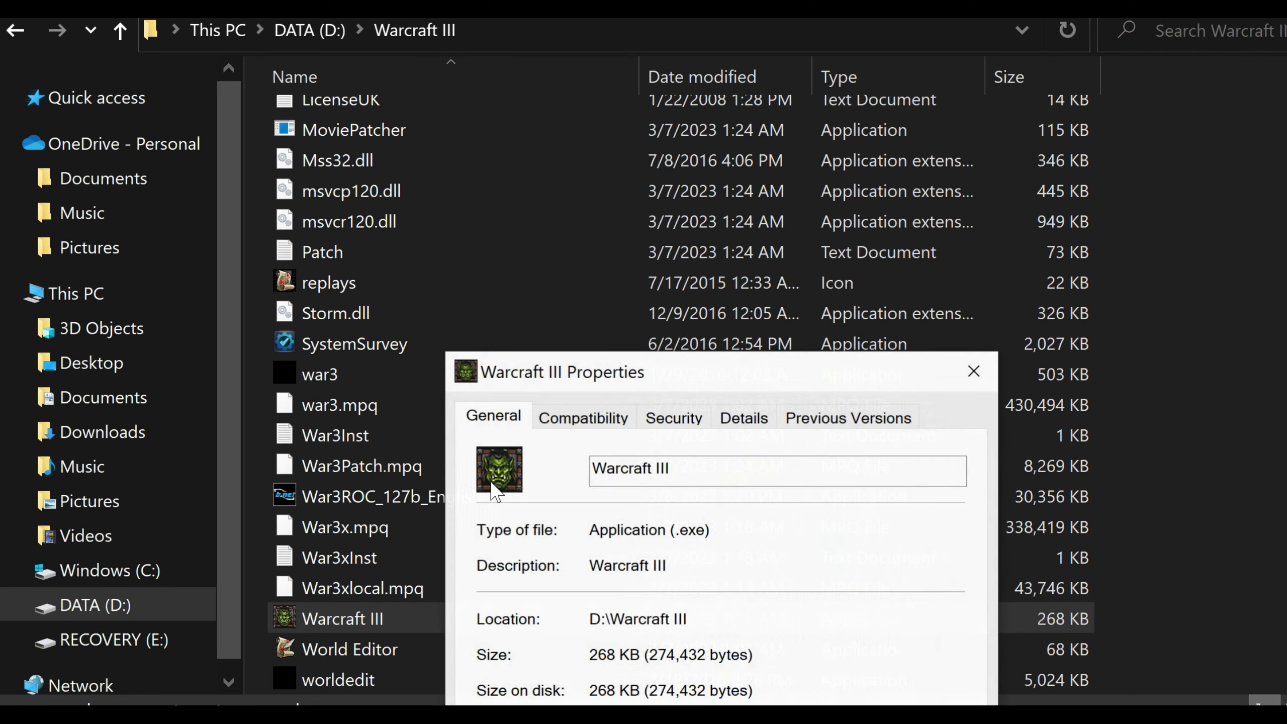
left_click(606, 420)
left_click(499, 601)
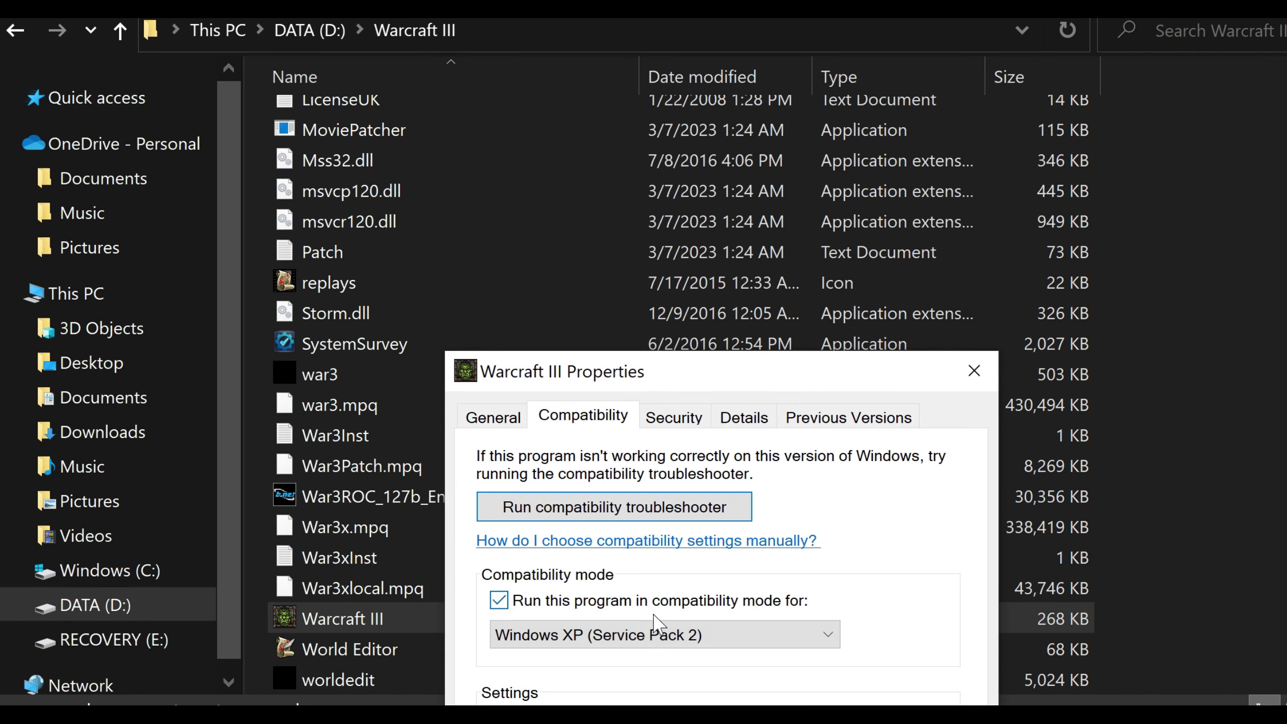
left_click(662, 636)
left_click(664, 723)
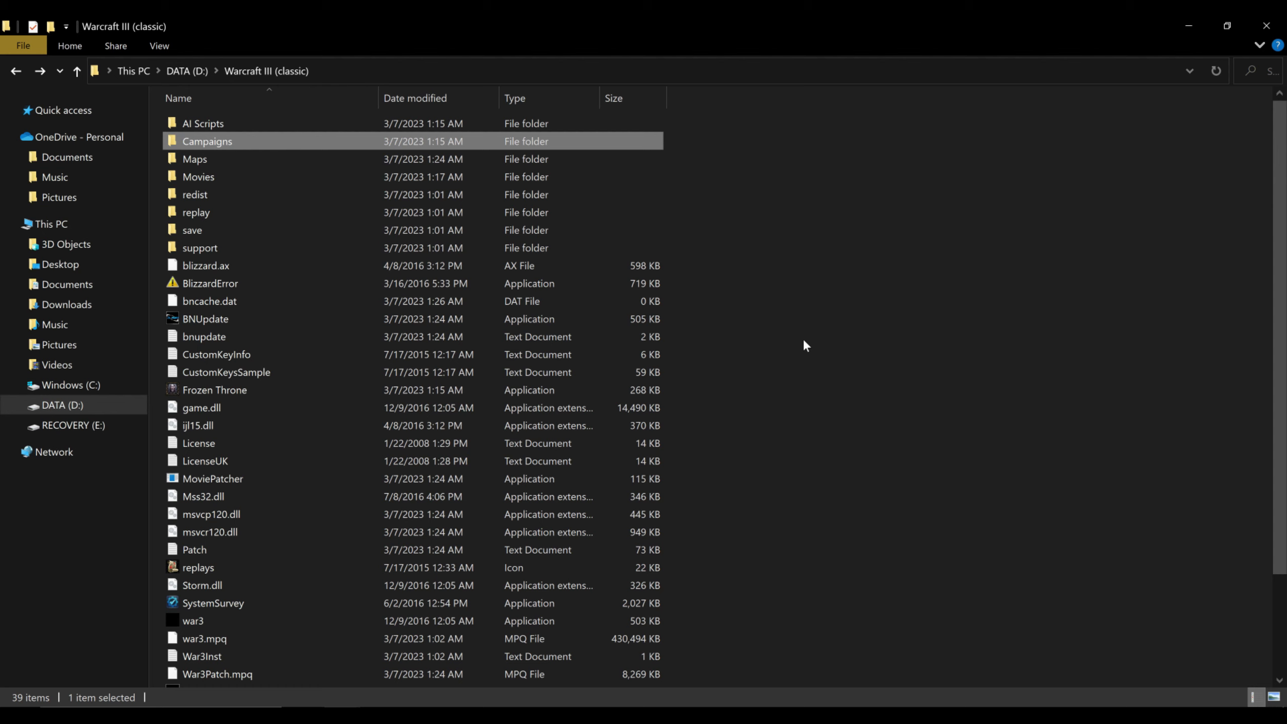
scroll(673, 216, "down", 3)
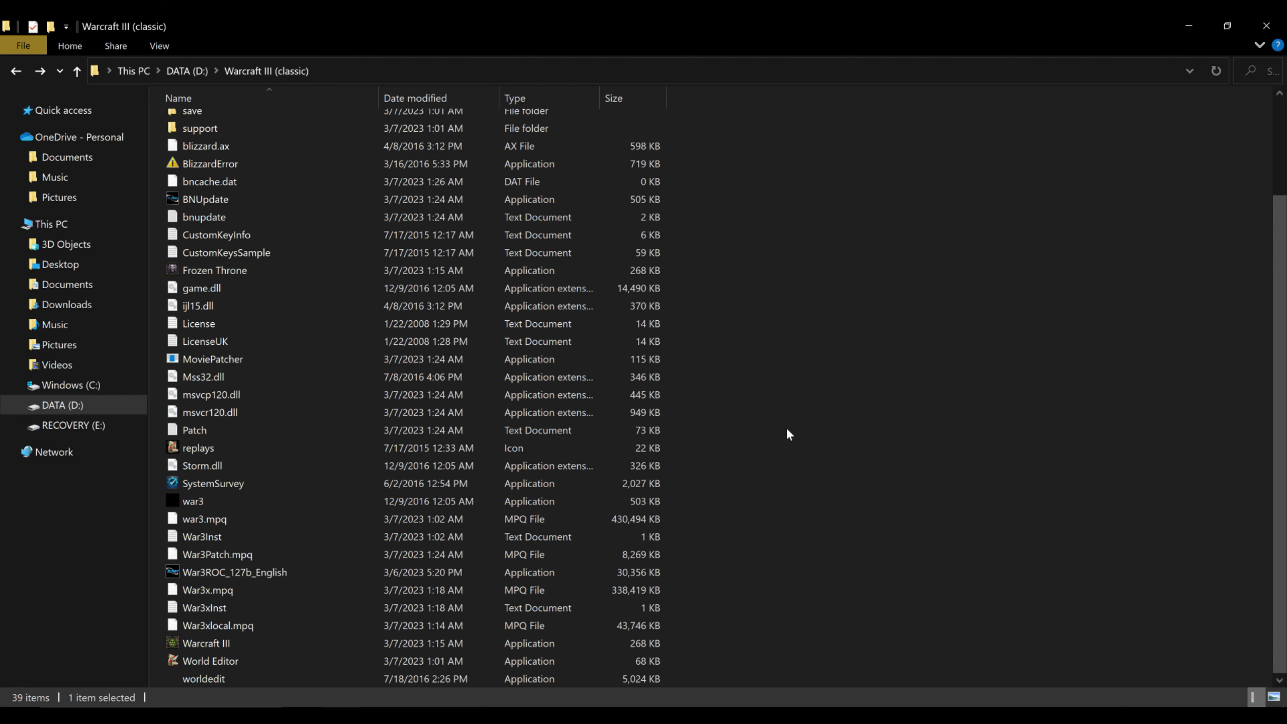
scroll(712, 535, "up", 3)
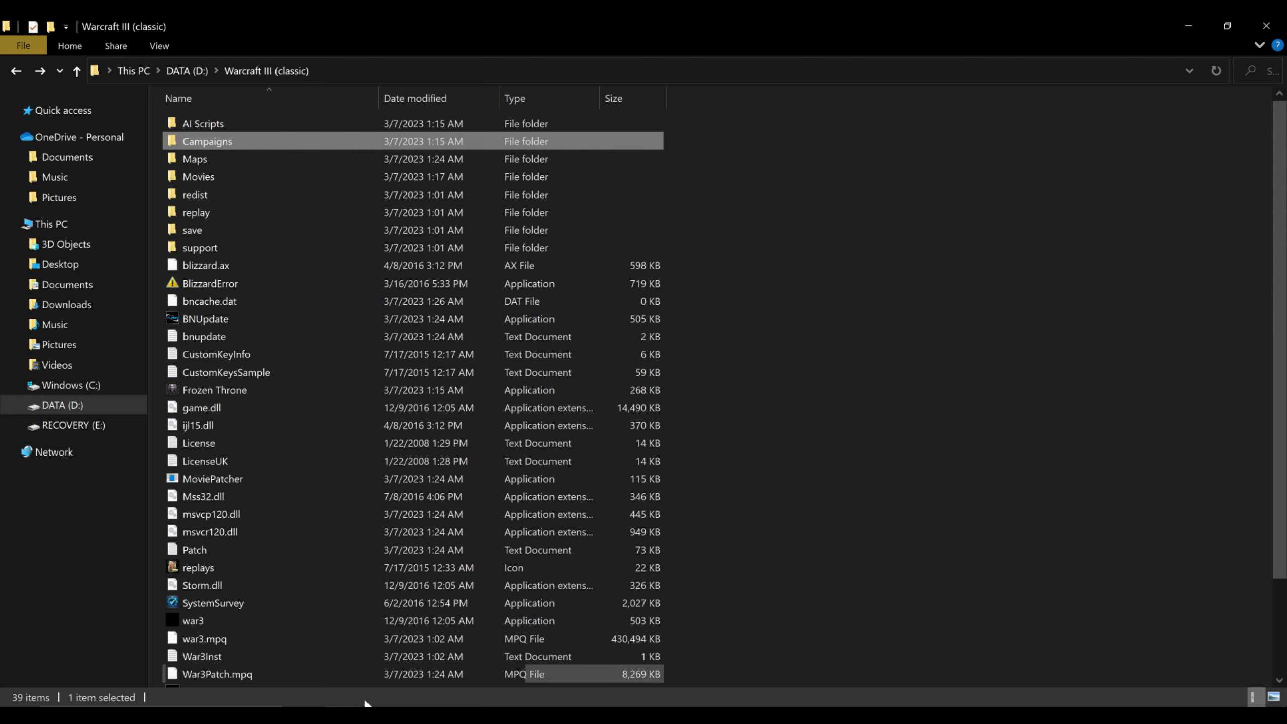
Step: Copy the dotde05 campaign file into the Campaigns folder
key("alt+Tab")
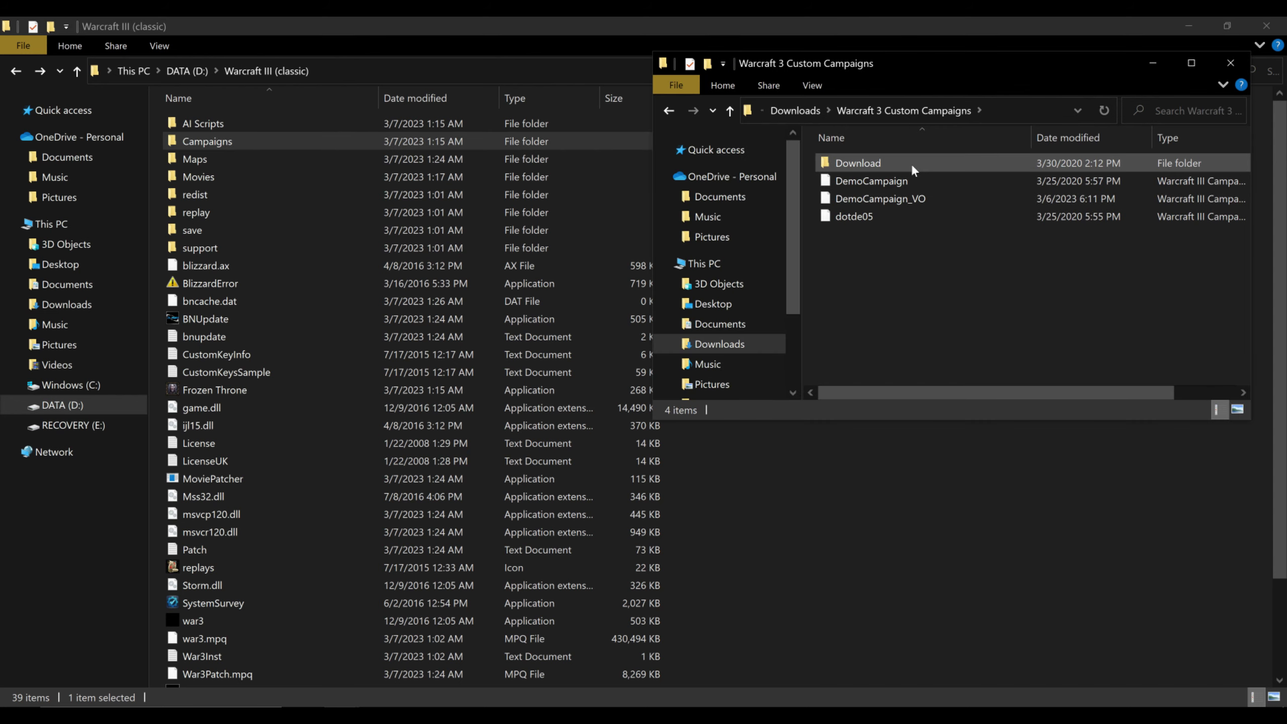
left_click(895, 229)
left_click(894, 247)
left_click(898, 219)
left_click_drag(898, 219, 291, 141)
double_click(290, 141)
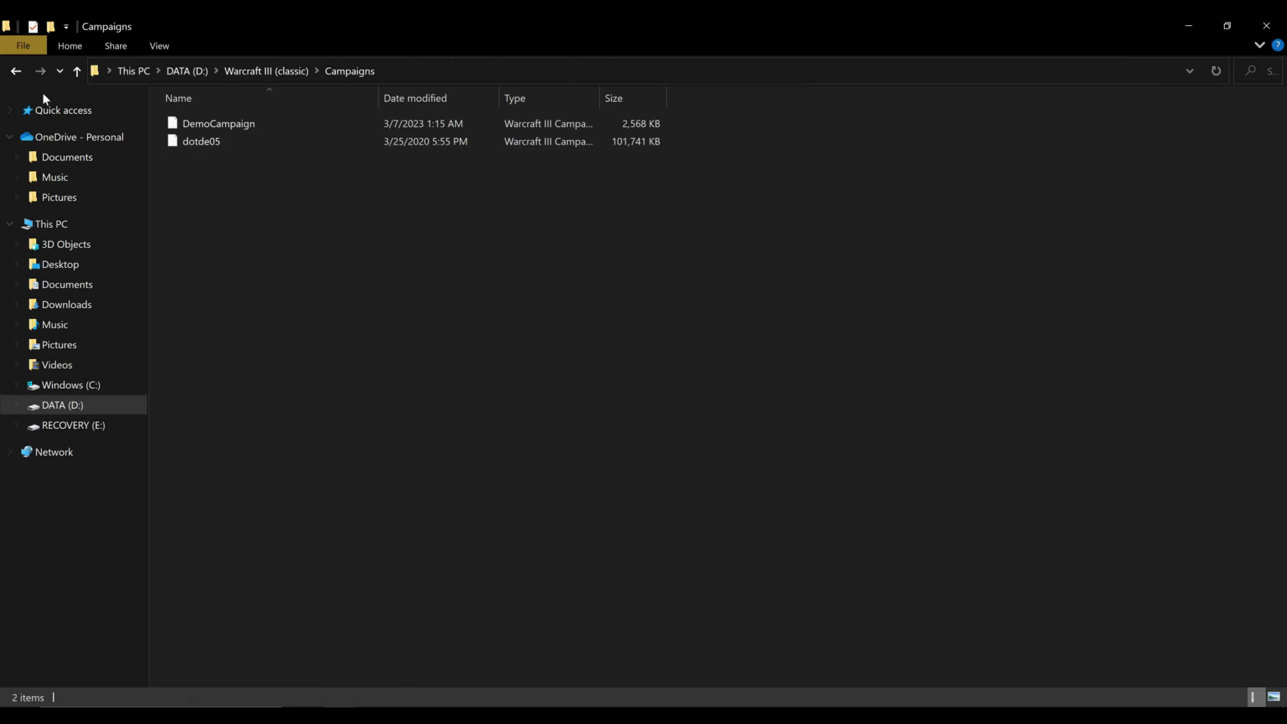
Step: Create a new folder named Downloads inside the Maps folder
left_click(16, 71)
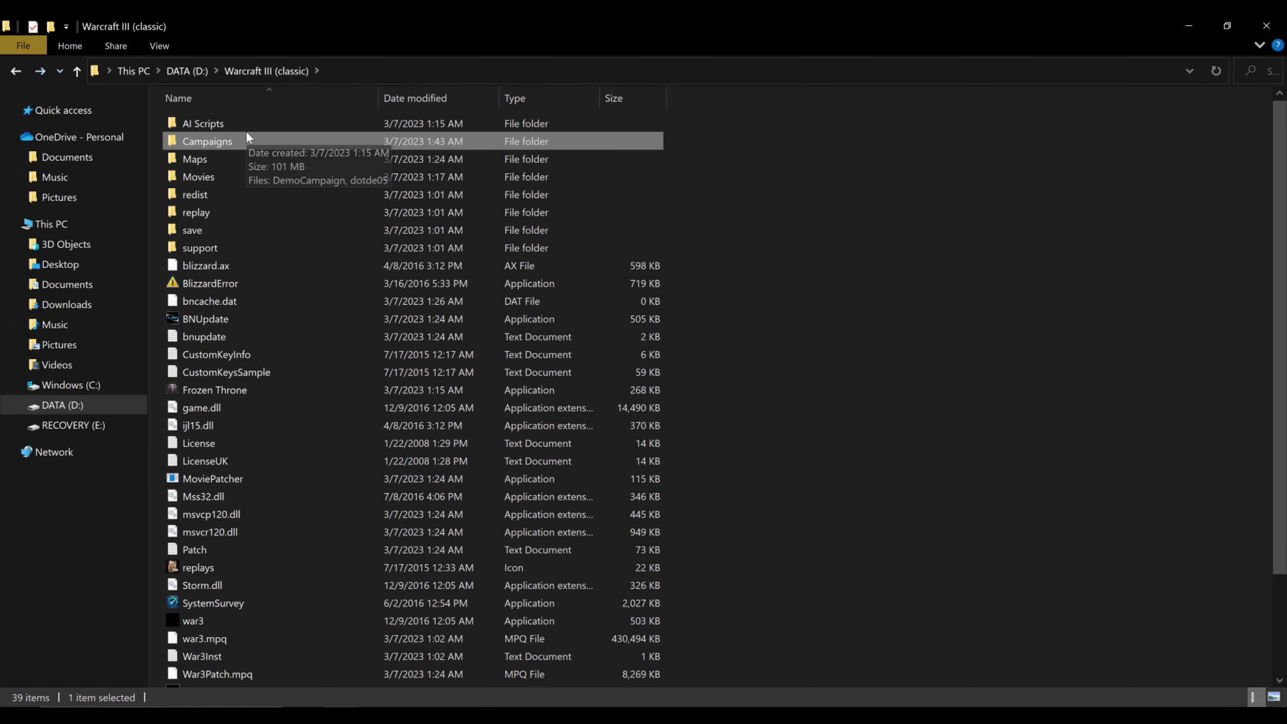
double_click(242, 164)
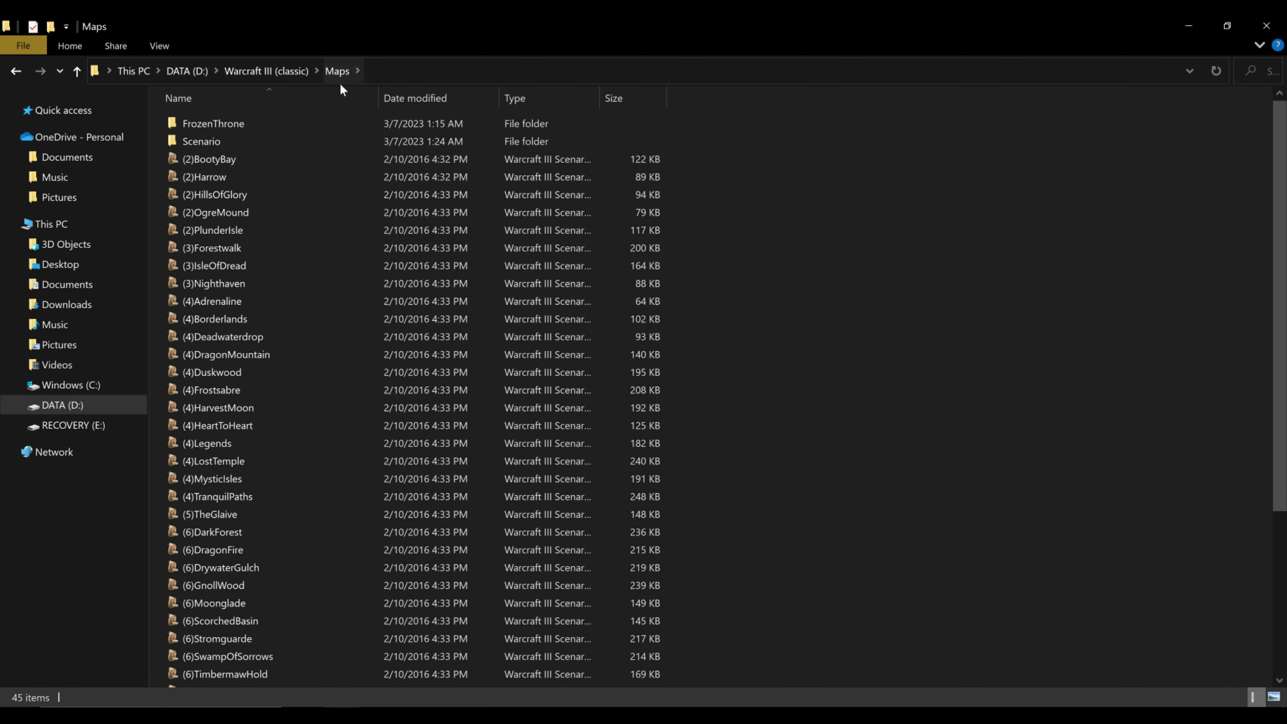
right_click(876, 199)
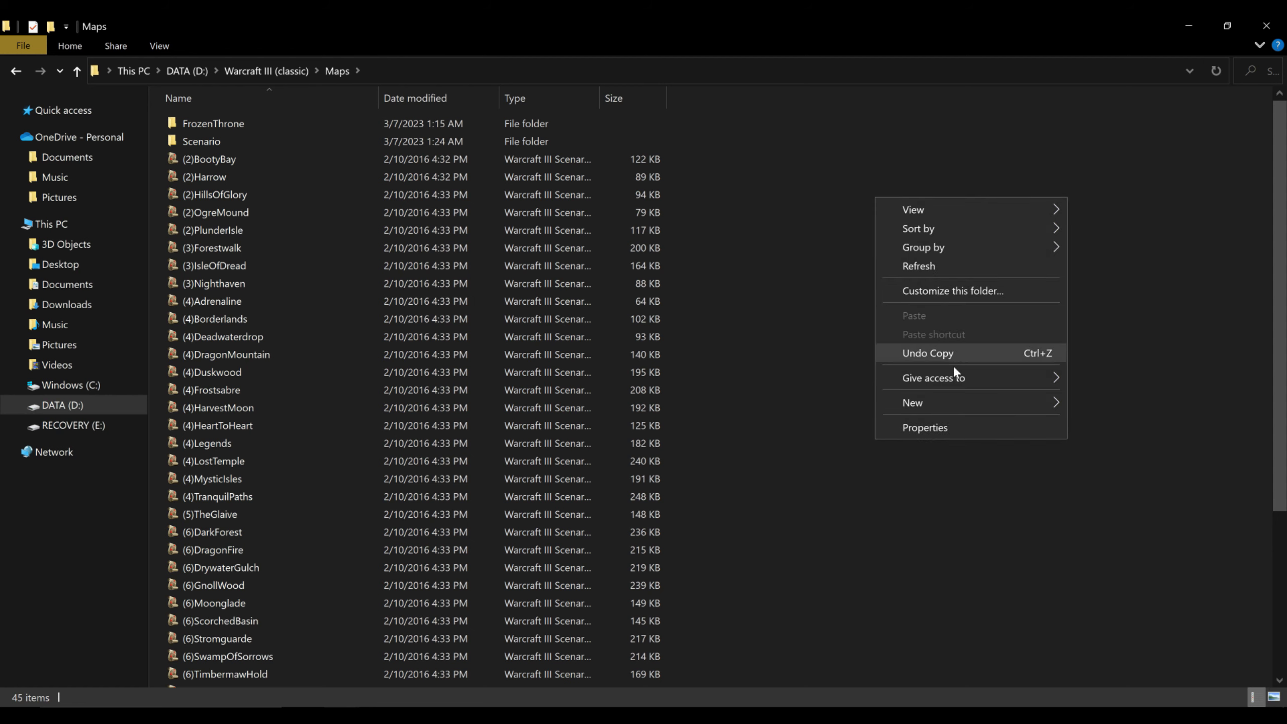
mouse_move(957, 403)
left_click(767, 404)
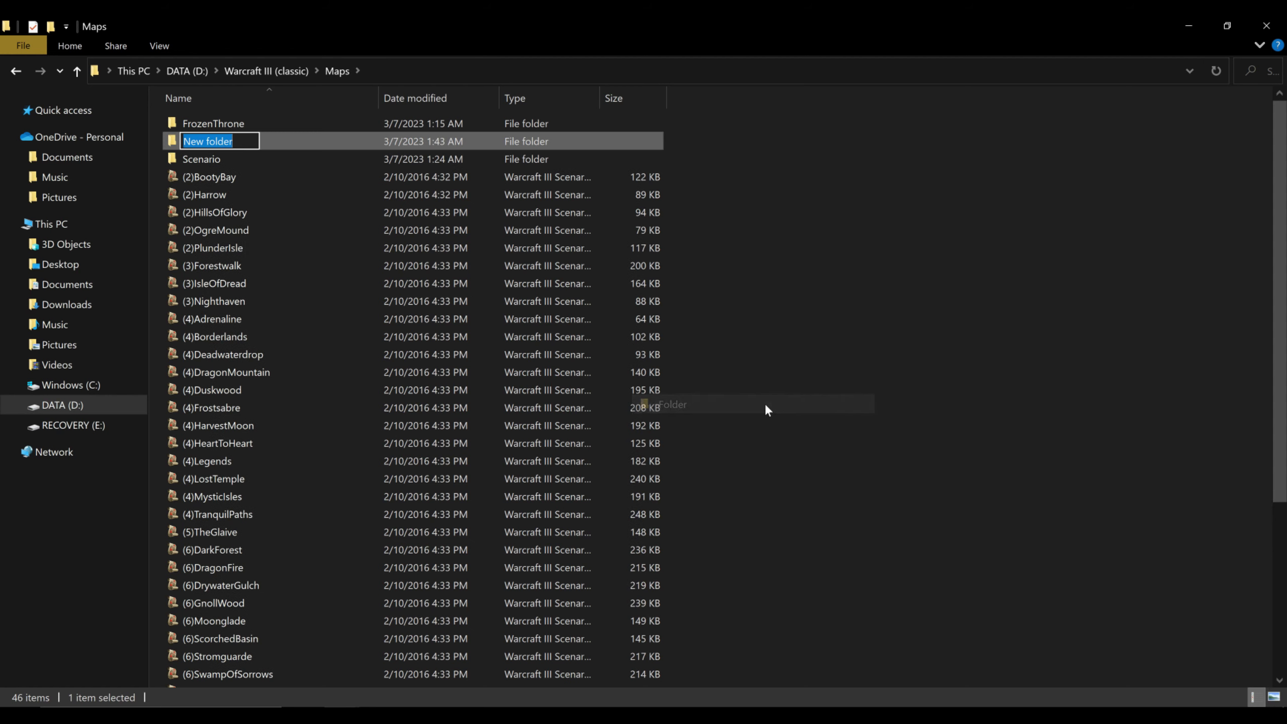
type("Downloads")
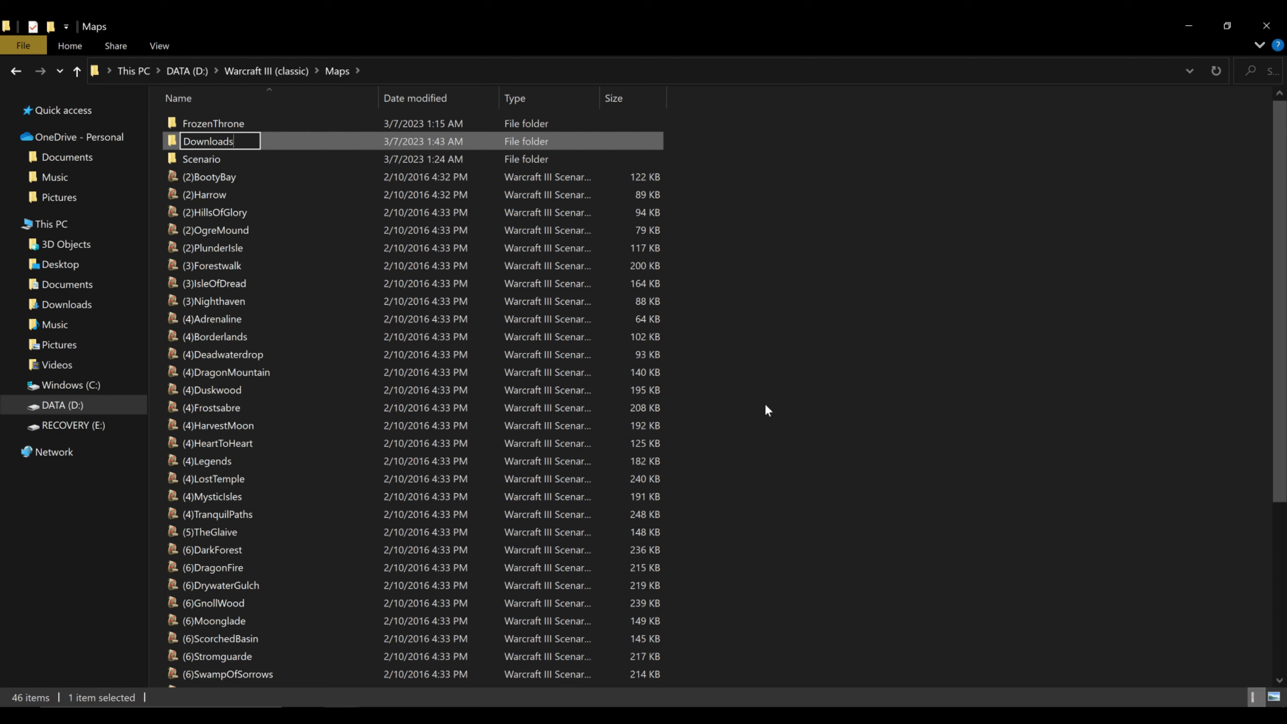
key("Return")
Step: Copy the Wintermaul X10 Final map from the Download folder into Maps\Downloads
key("alt+Tab")
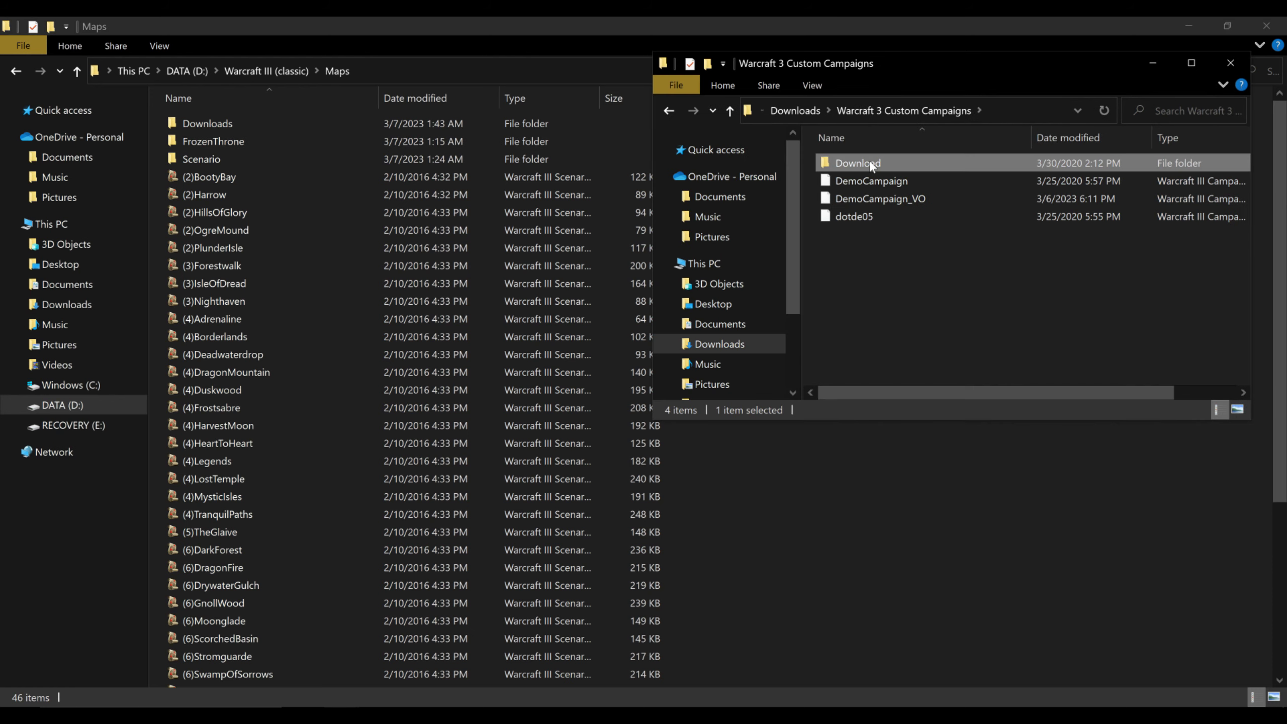
double_click(870, 162)
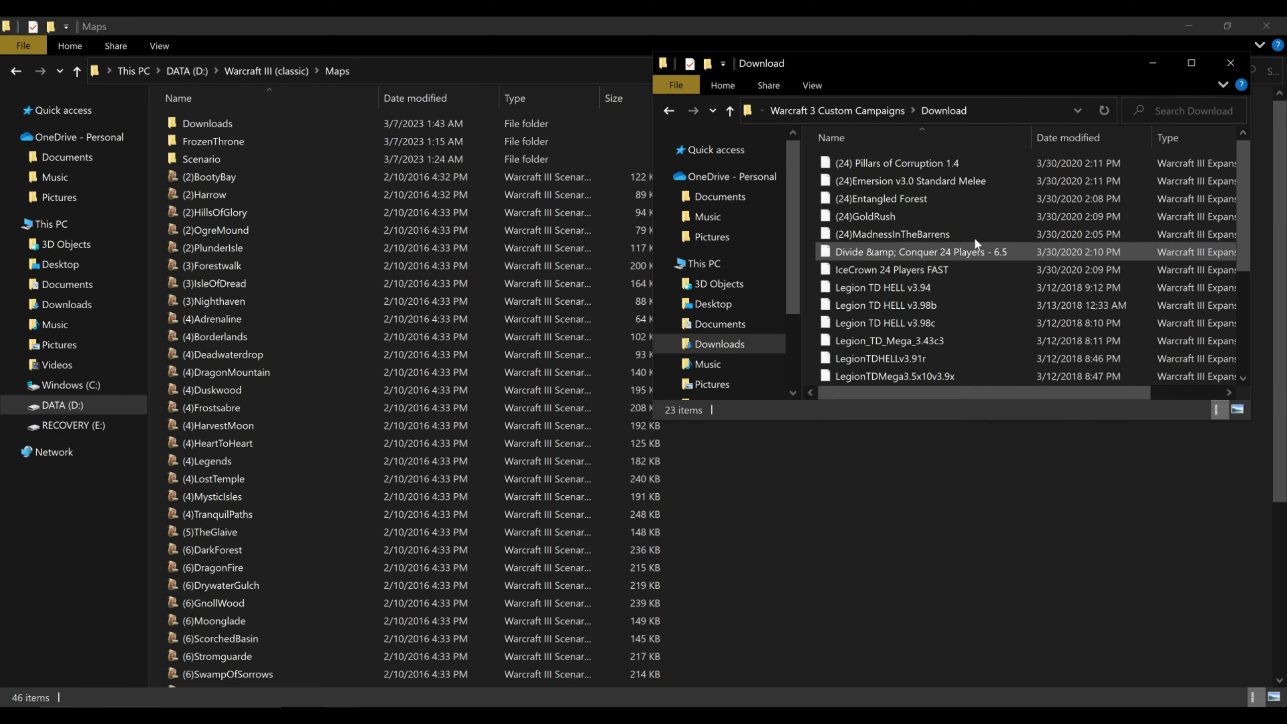
scroll(965, 230, "down", 1)
scroll(964, 230, "down", 3)
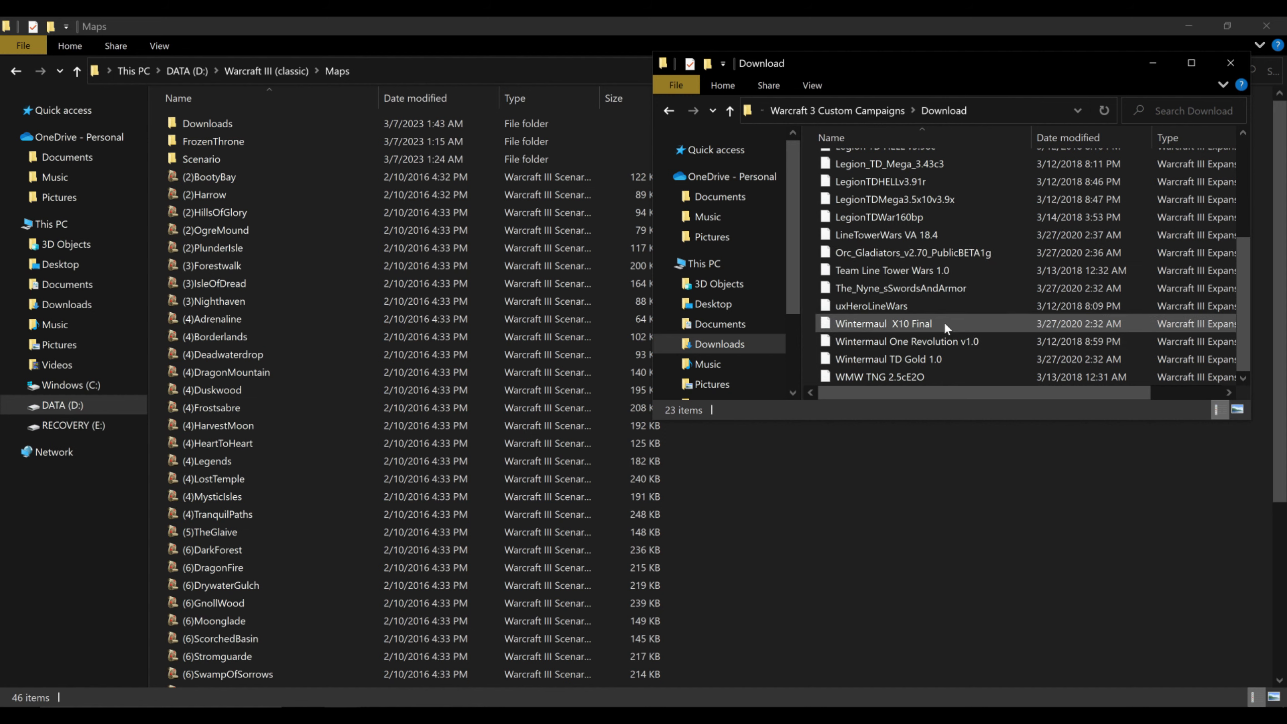
left_click(958, 326)
left_click_drag(957, 327, 252, 120)
Step: Open Maps\Downloads and look through Warcraft III's custom campaigns list
double_click(251, 122)
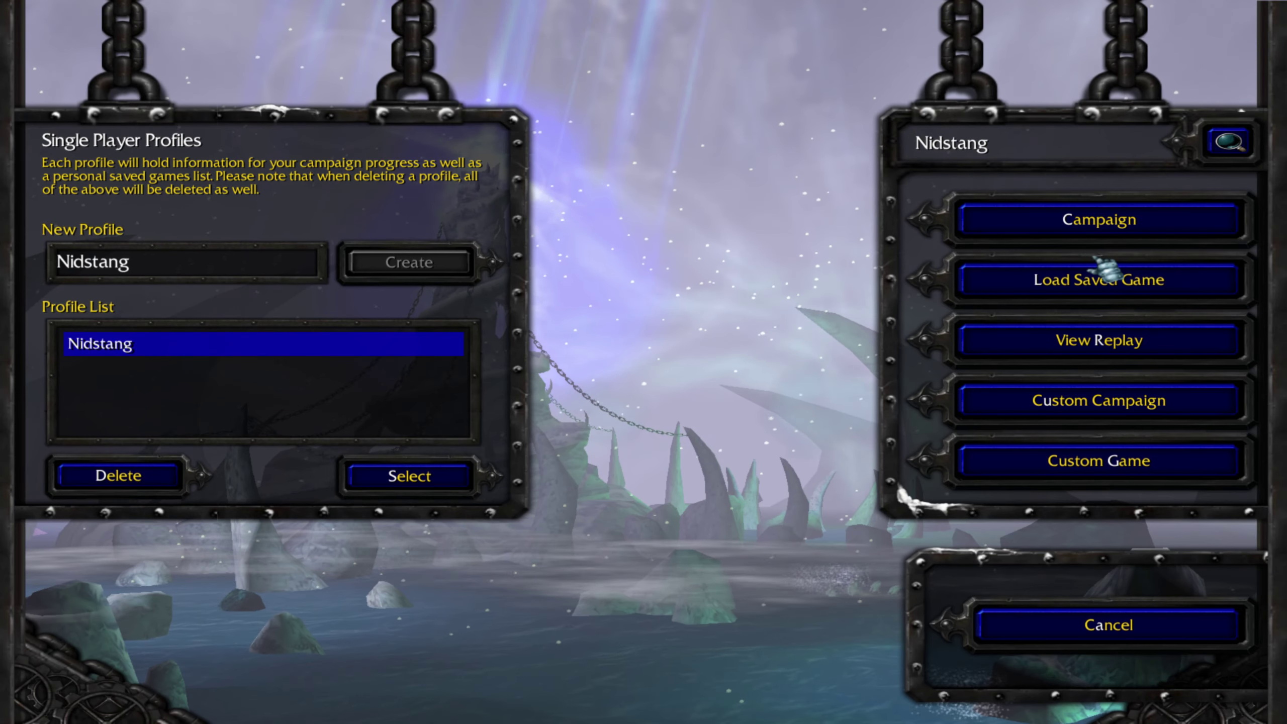
left_click(1044, 401)
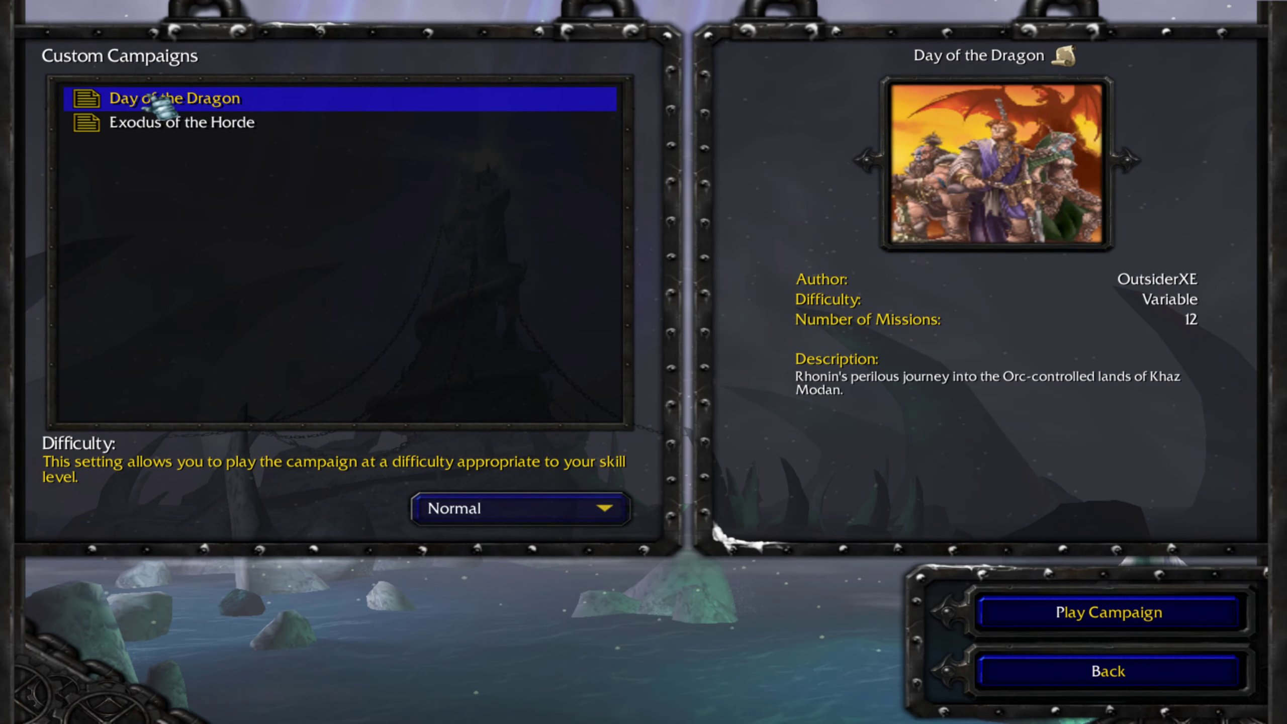
left_click(1061, 682)
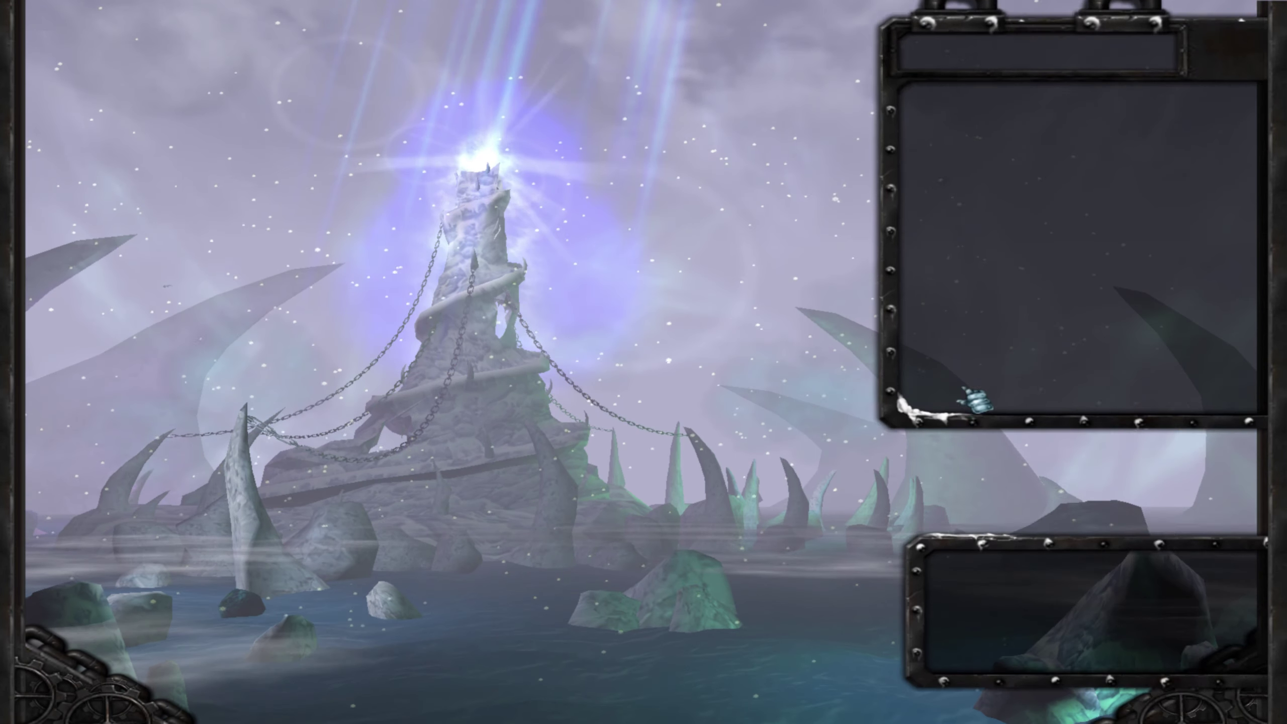
Step: In Custom Game, preview Wintermaul TD X10 Final from the Downloads folder, then cancel
left_click(1018, 448)
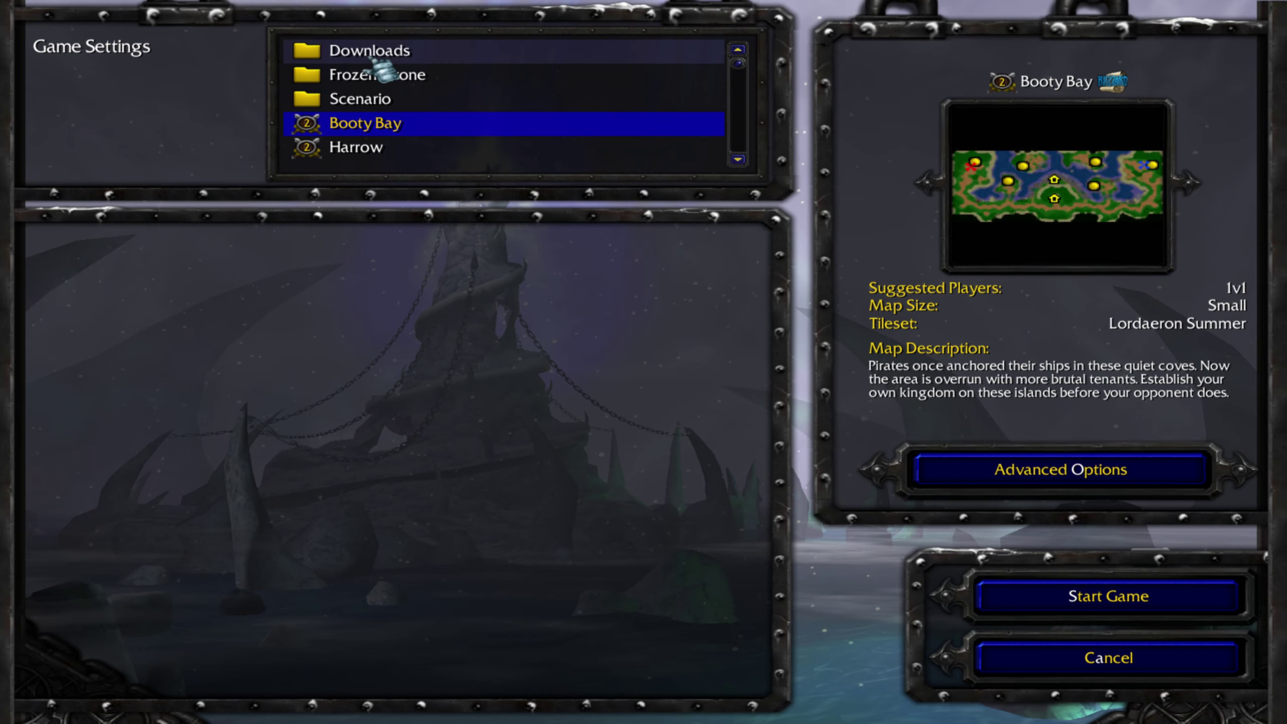
double_click(375, 53)
left_click(380, 75)
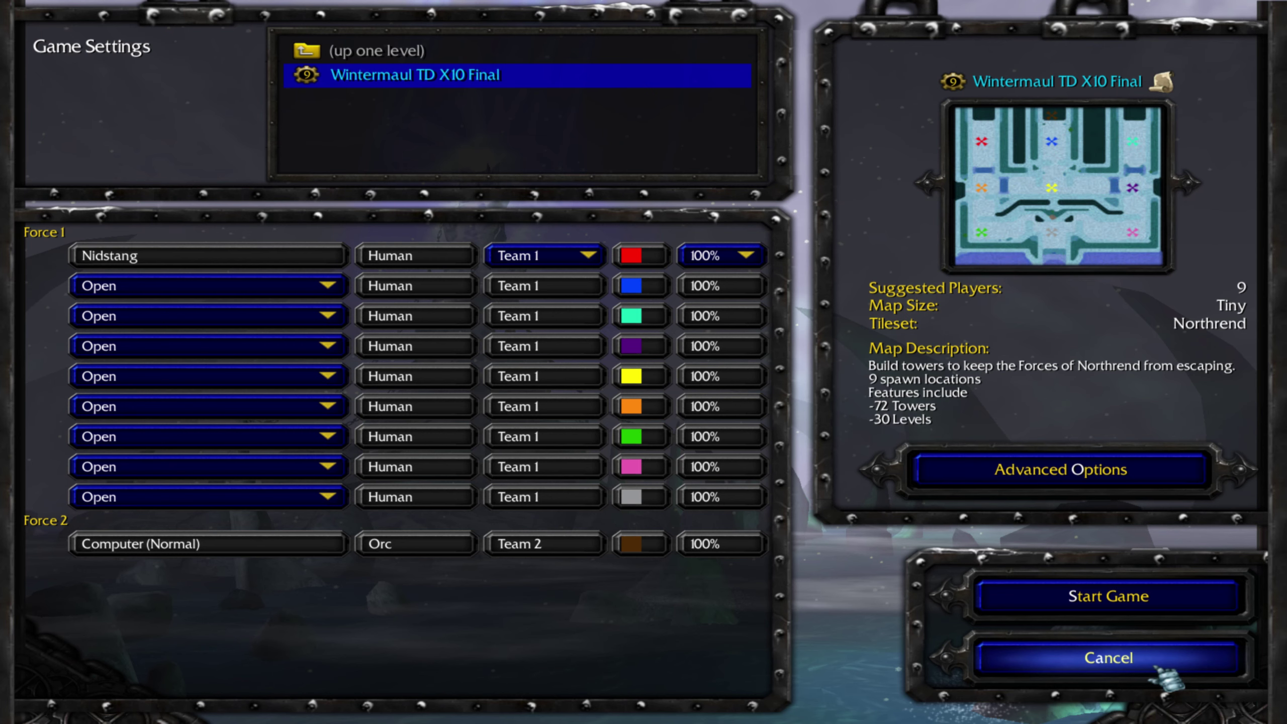
left_click(1157, 669)
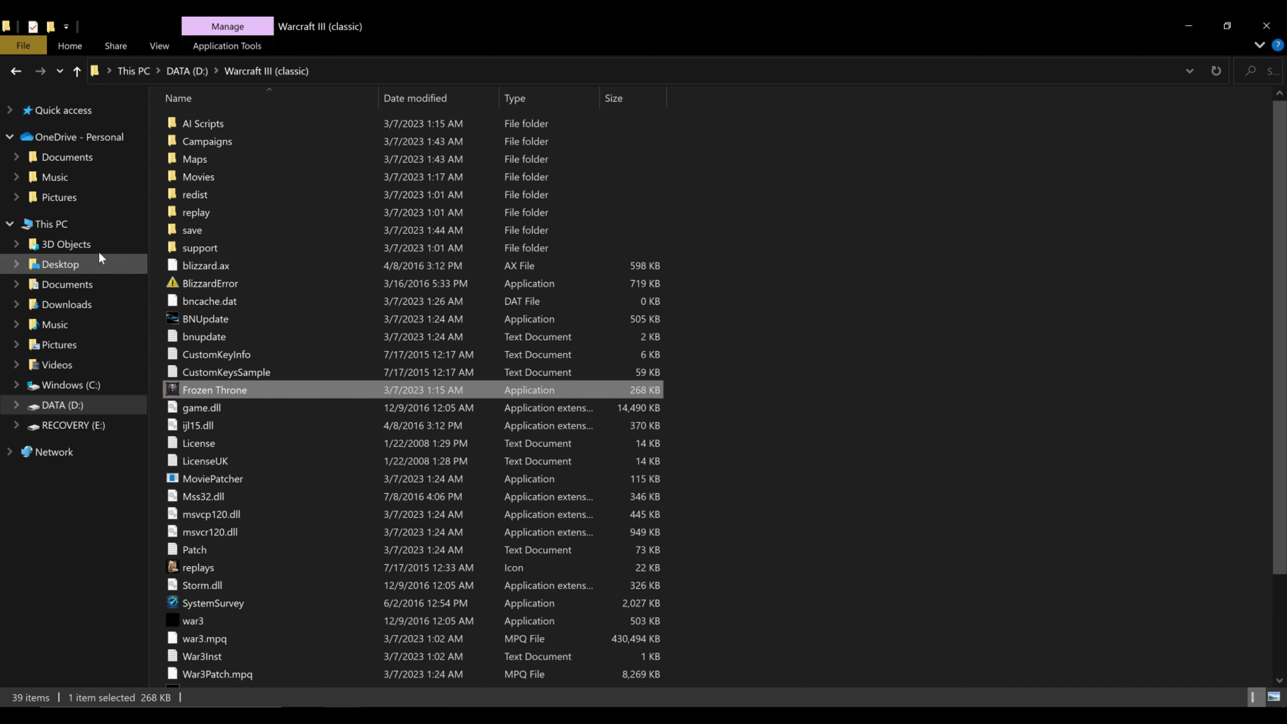
Step: Create a Downloads folder inside Documents\Warcraft III\Maps
left_click(109, 285)
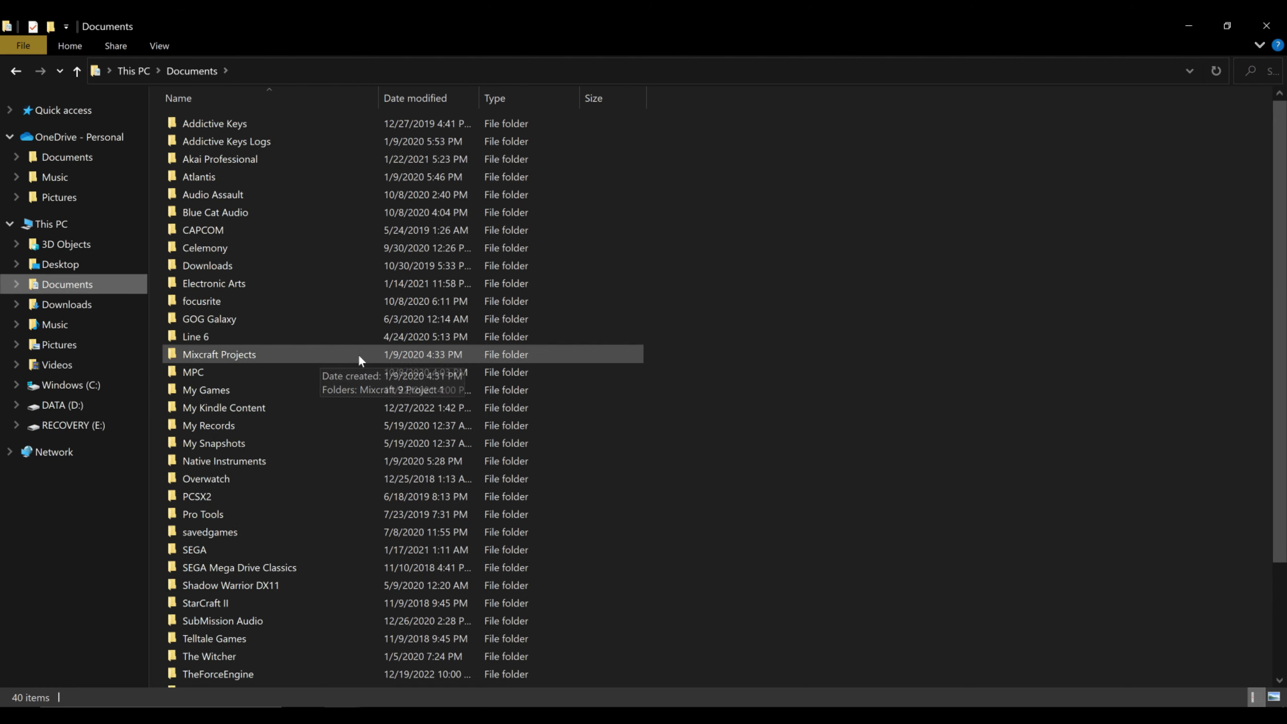
scroll(360, 354, "down", 3)
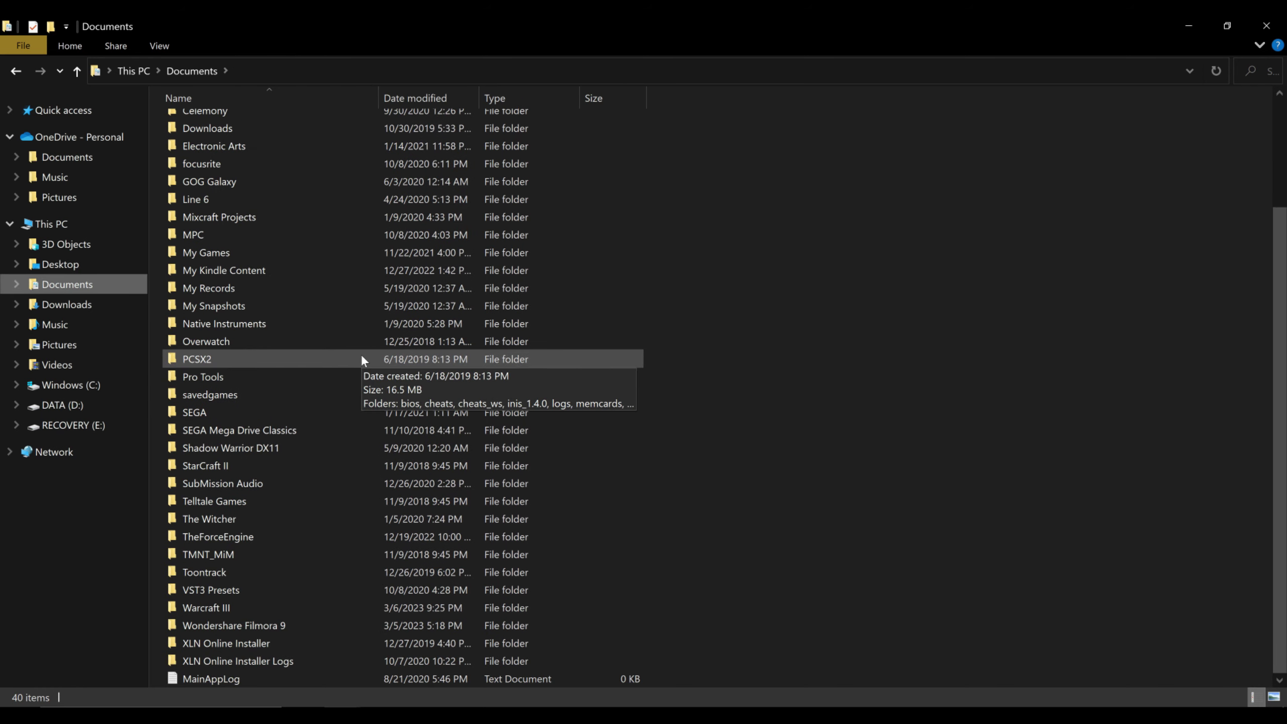
double_click(256, 612)
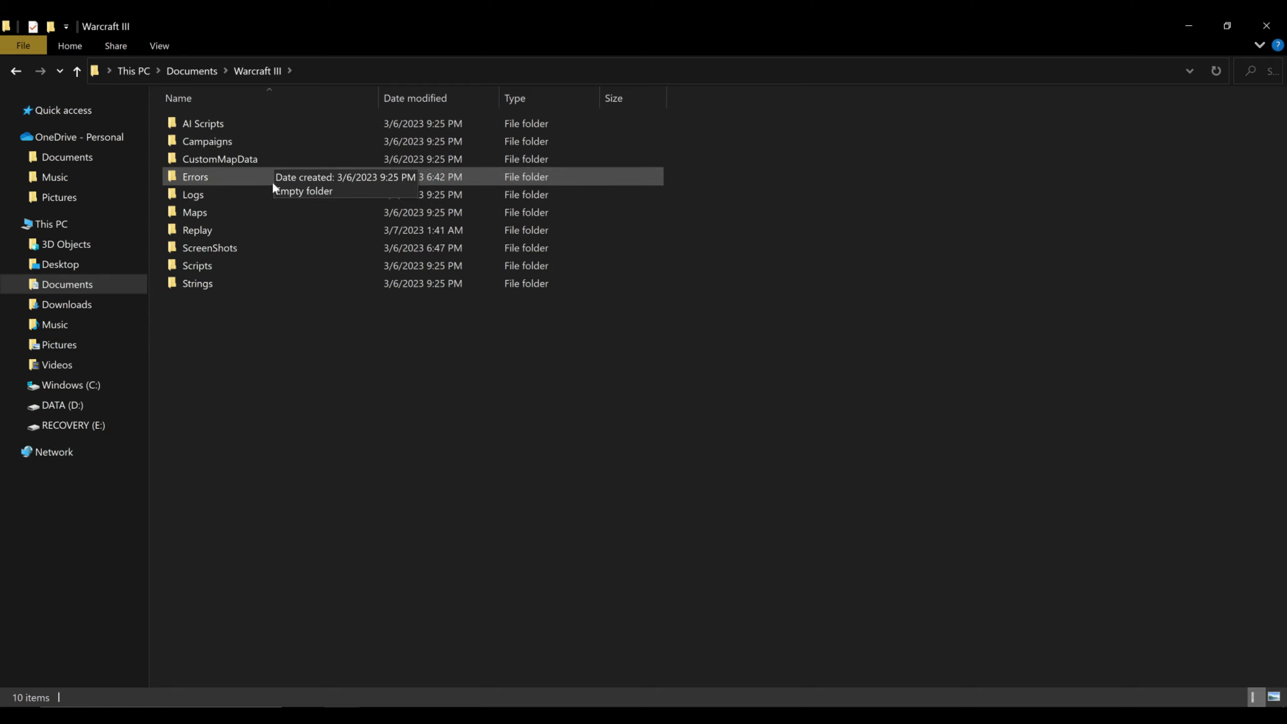
double_click(249, 211)
right_click(330, 353)
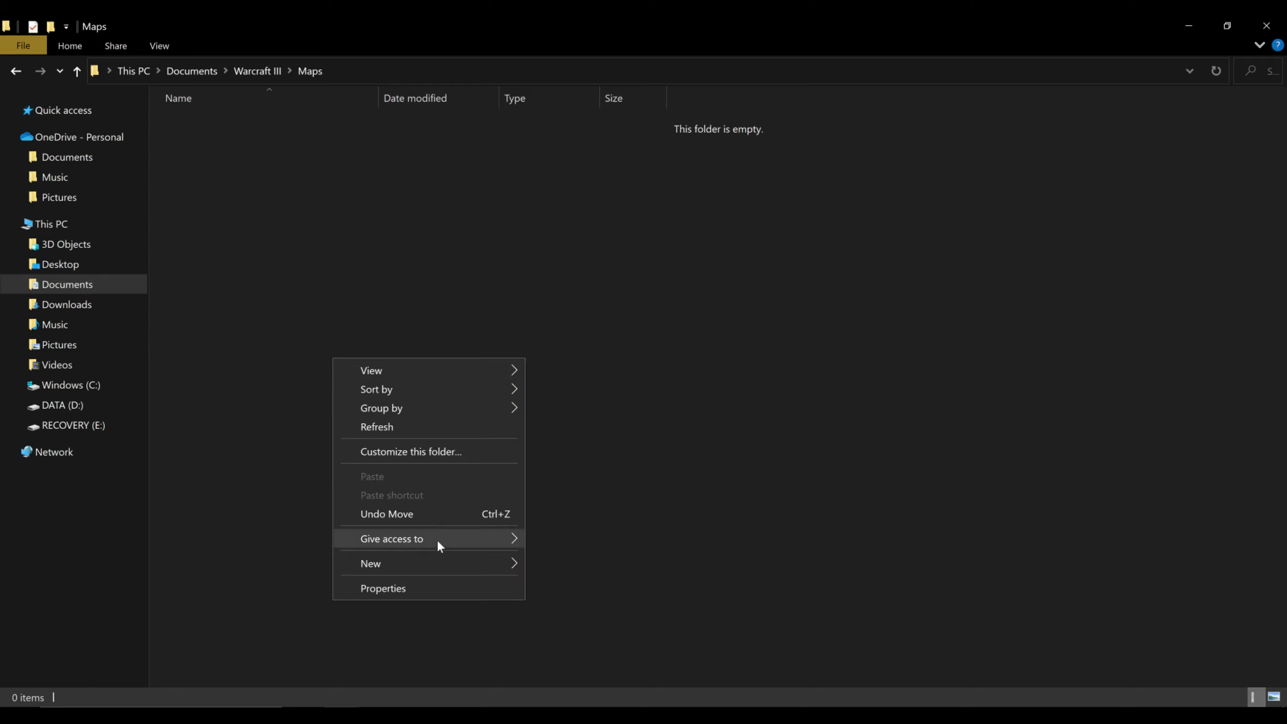
mouse_move(445, 559)
left_click(619, 376)
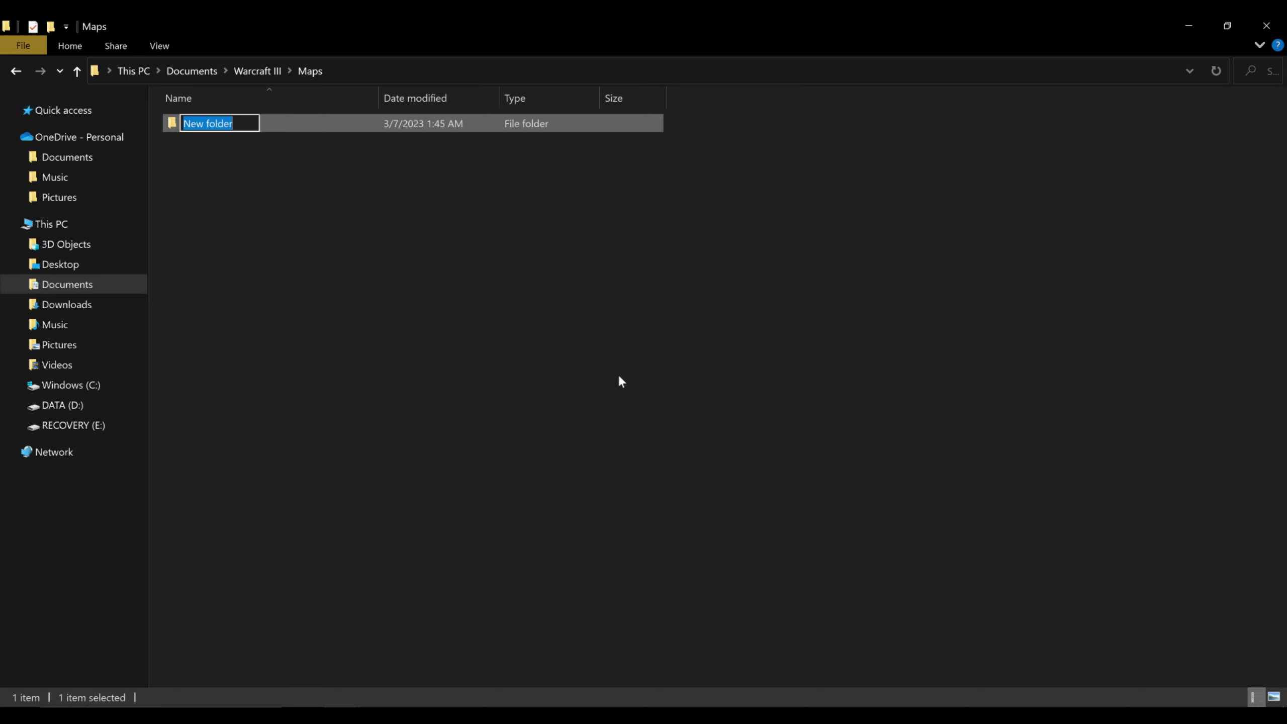
type("Downlaods")
key("BackSpace")
key("BackSpace")
key("BackSpace")
key("BackSpace")
type("oads")
key("Return")
key("Return")
Step: Start moving the Wintermaul X10 Final map into the new Downloads folder, then cancel
key("alt+Tab")
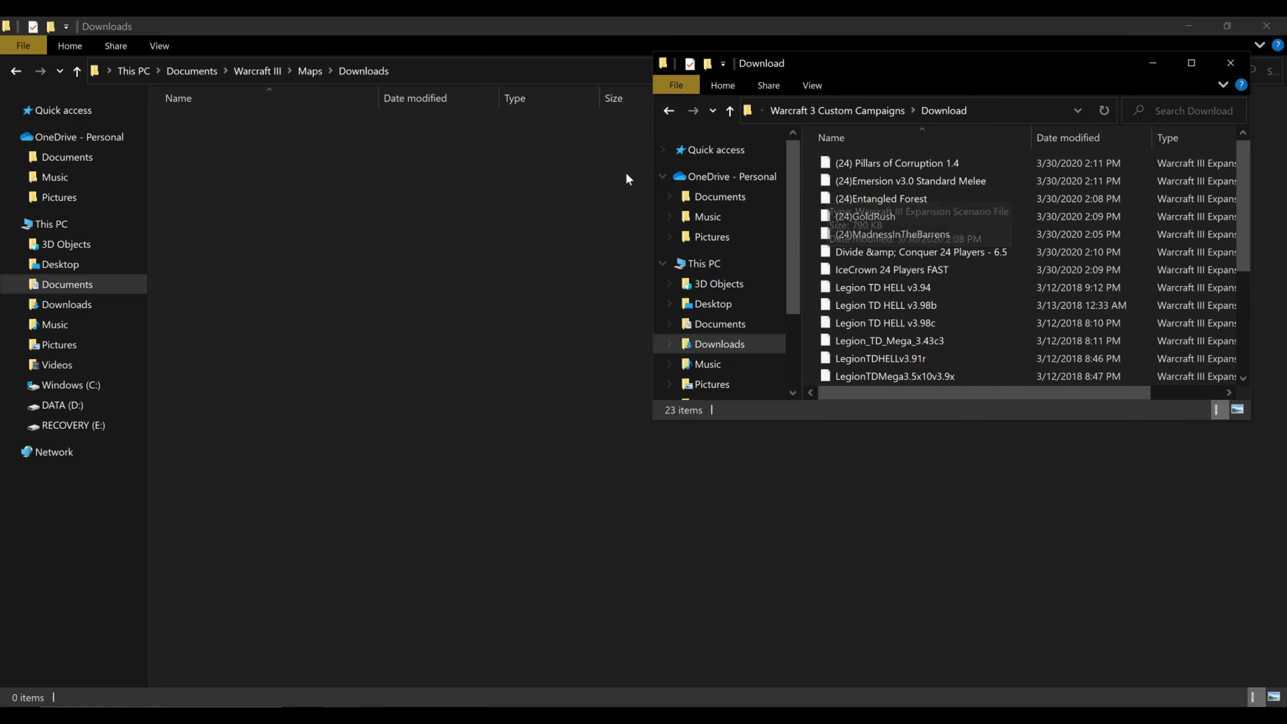
scroll(910, 303, "down", 3)
left_click(945, 342)
left_click_drag(953, 346, 321, 269)
key("Escape")
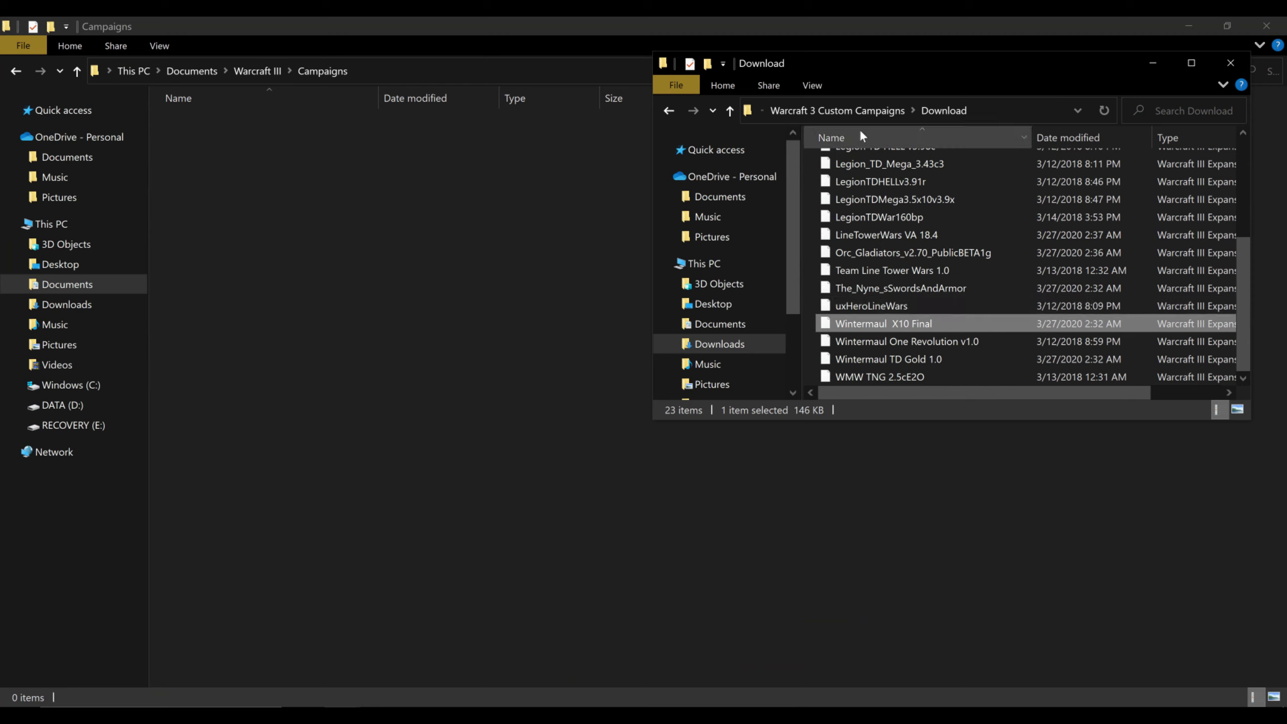
Step: Open the Warcraft 3 Custom Campaigns folder and select campaign files
left_click(865, 111)
left_click_drag(890, 262, 906, 177)
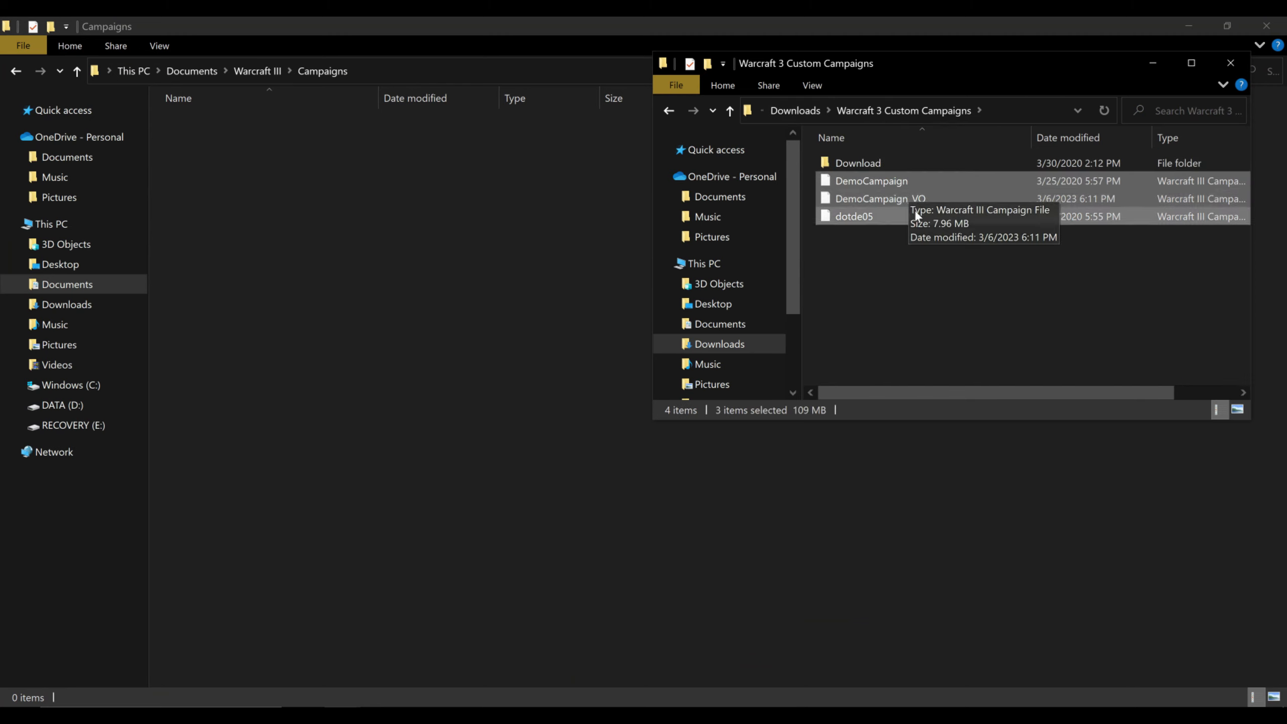
left_click_drag(884, 257, 389, 220)
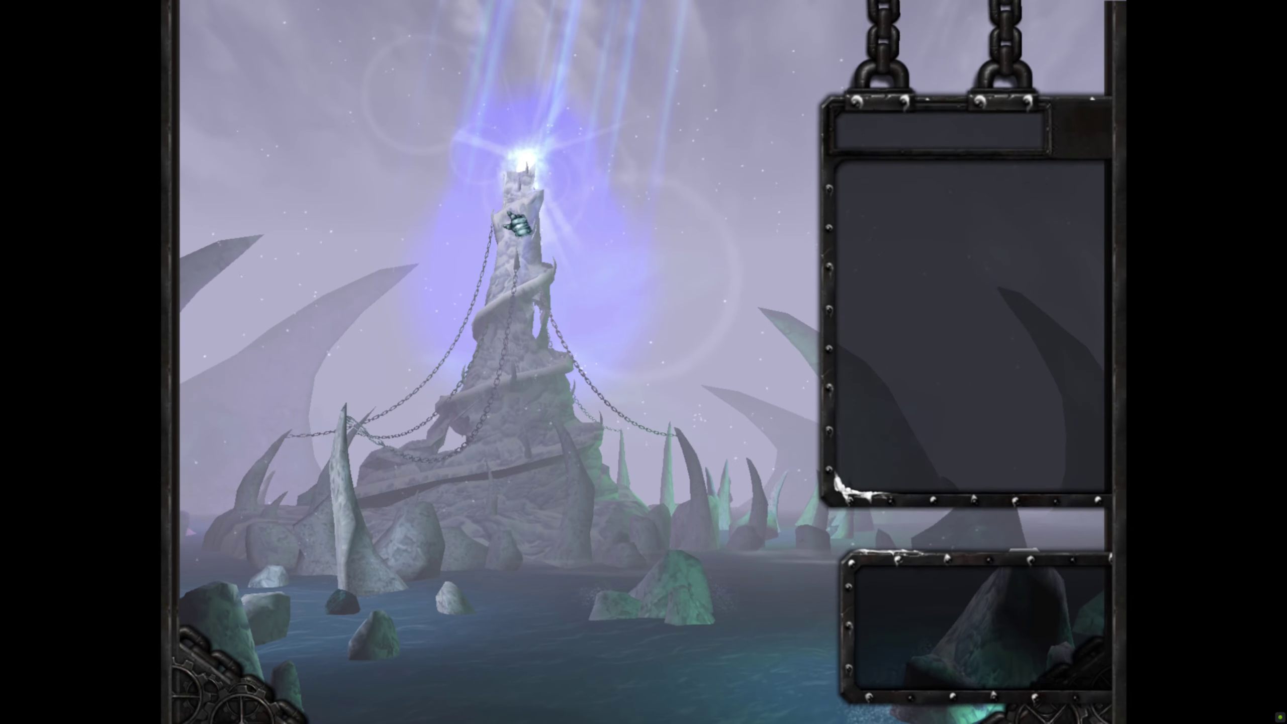
left_click(980, 411)
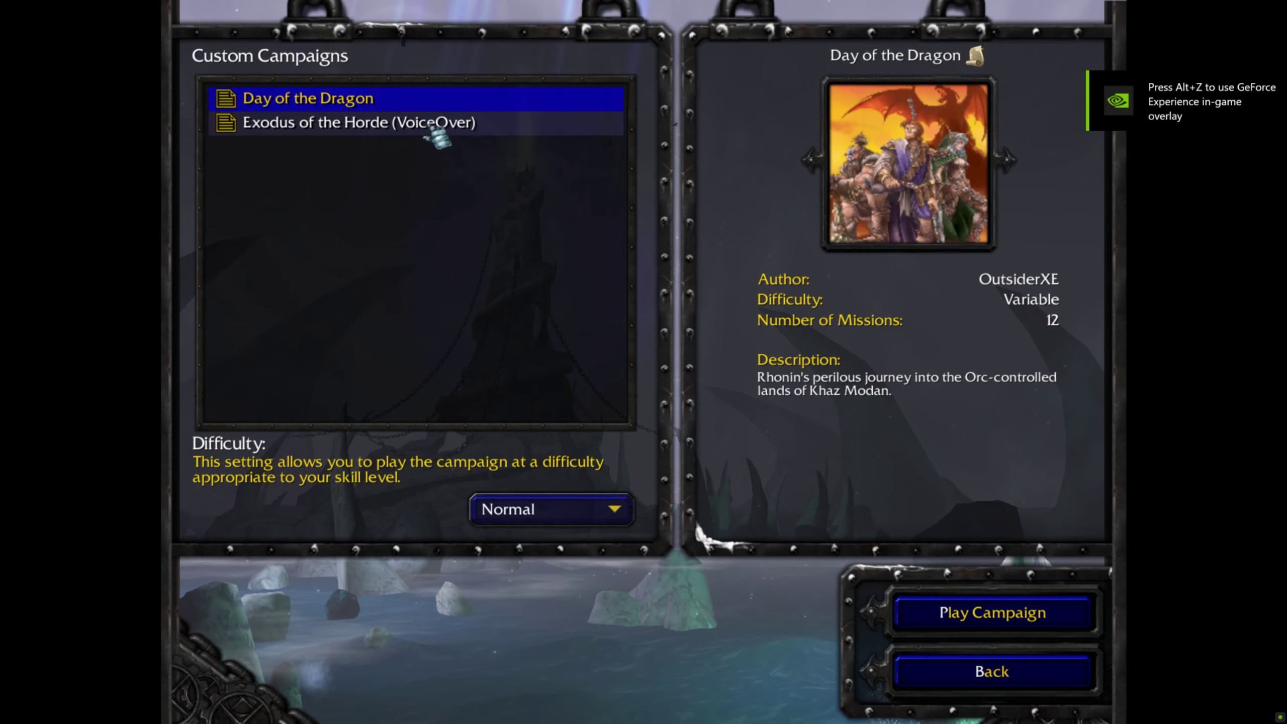
left_click(383, 123)
left_click(388, 100)
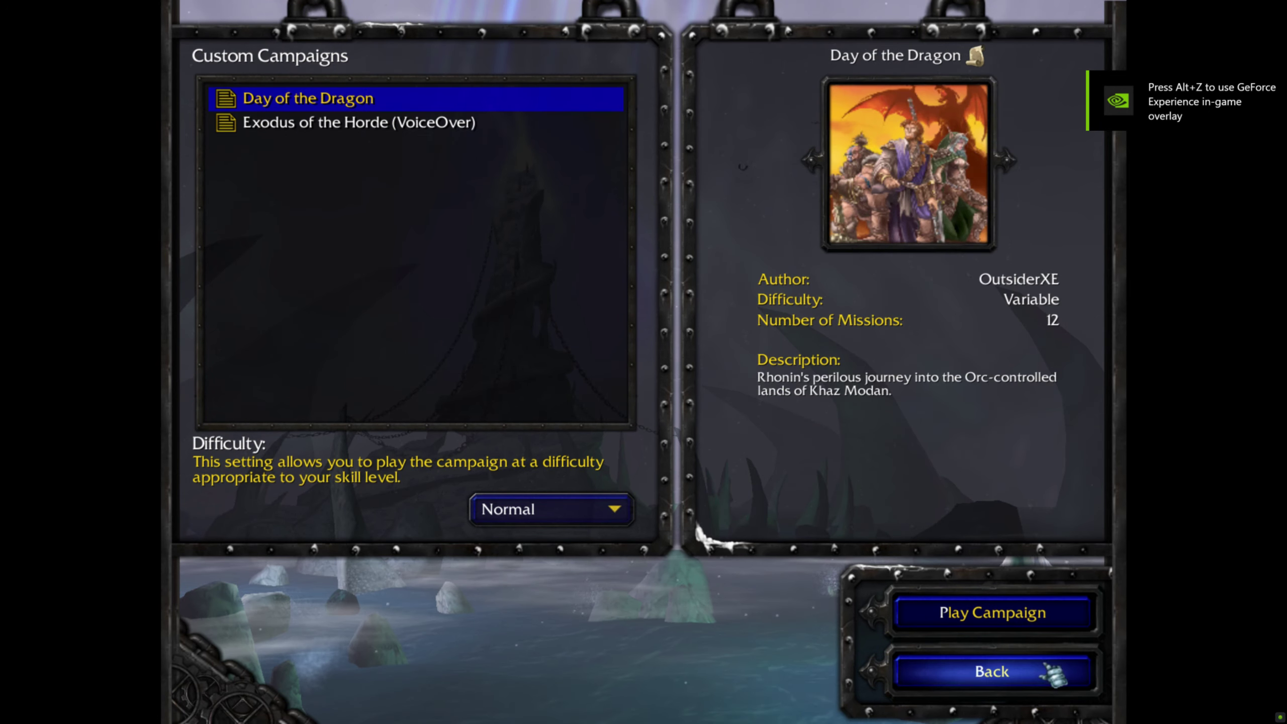
left_click(1052, 678)
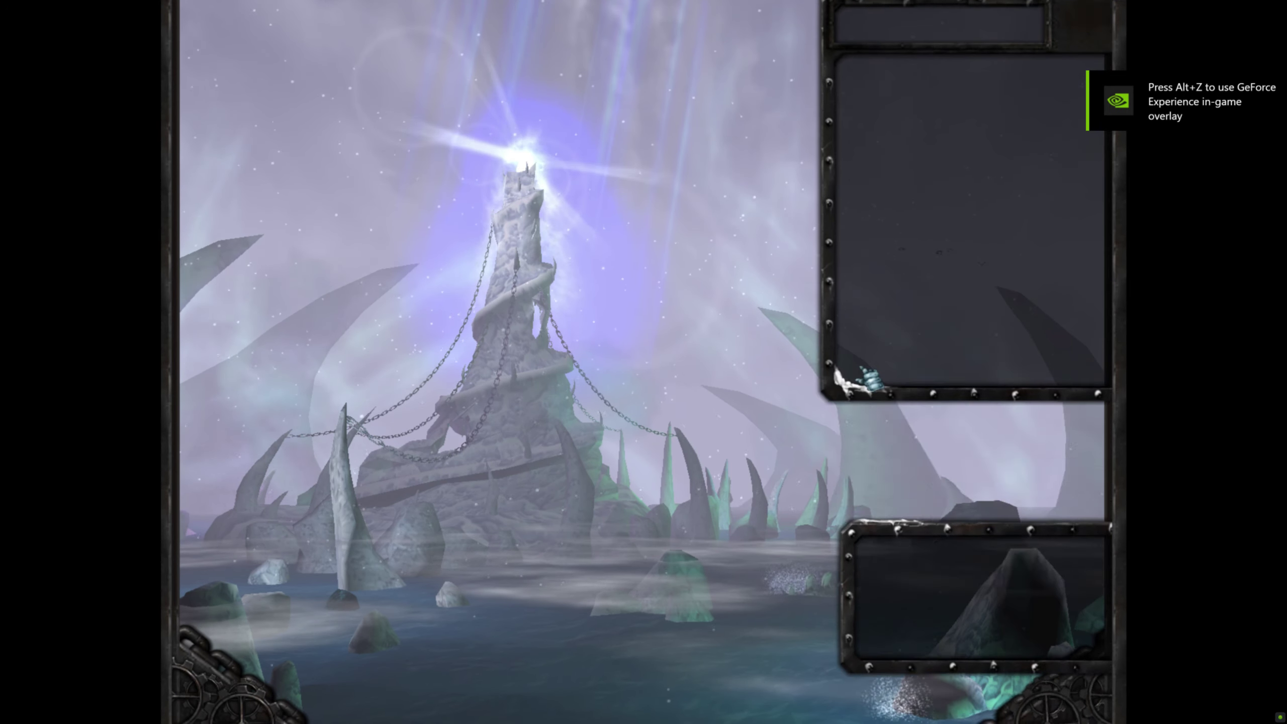
left_click(1029, 450)
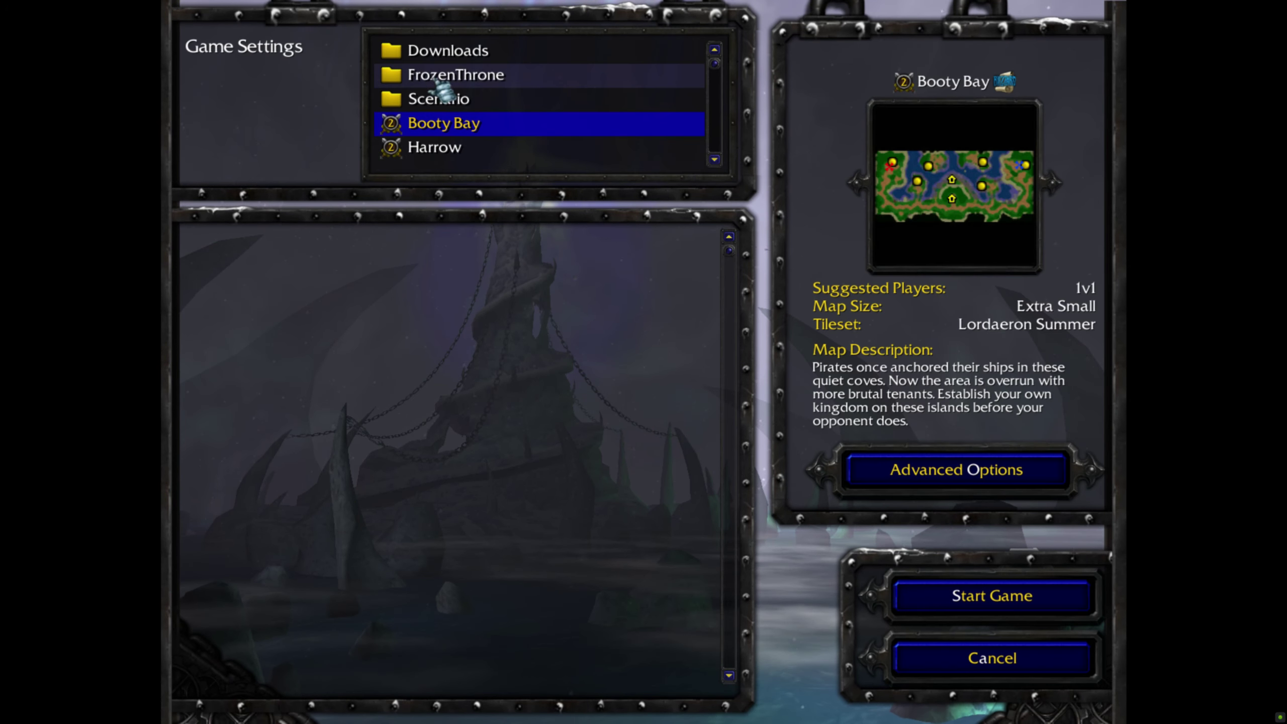
left_click(450, 52)
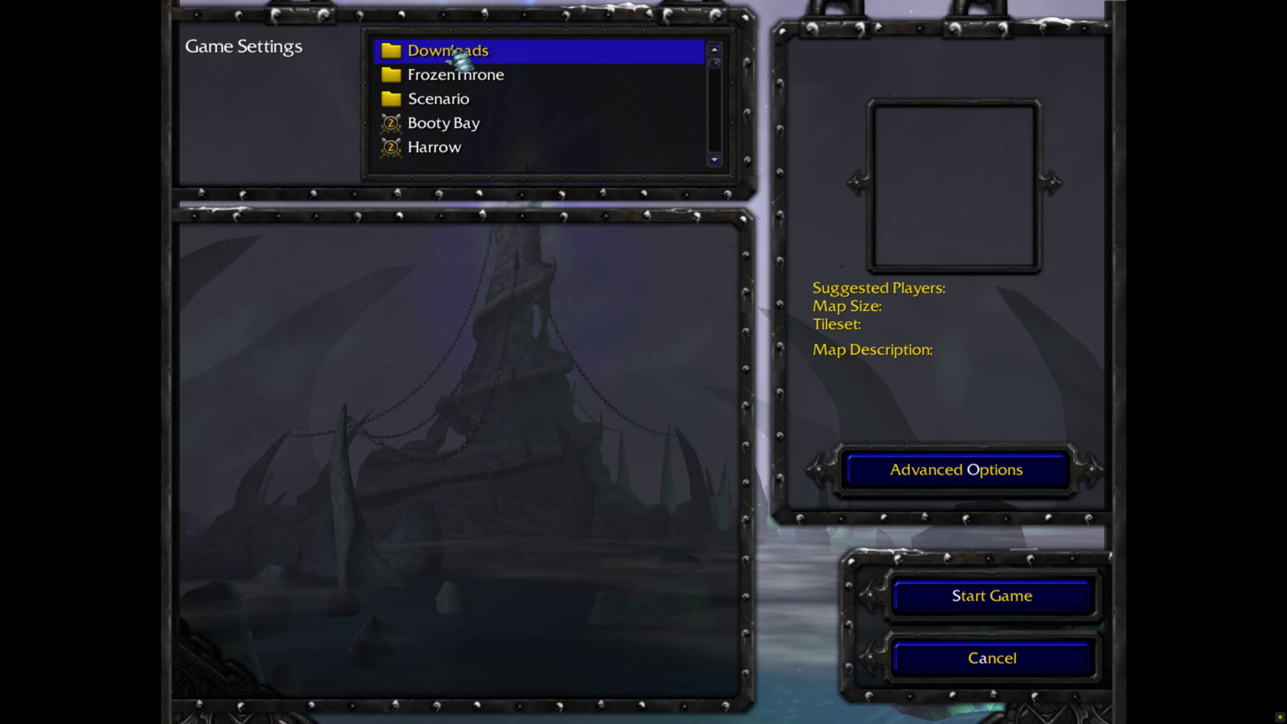
double_click(509, 60)
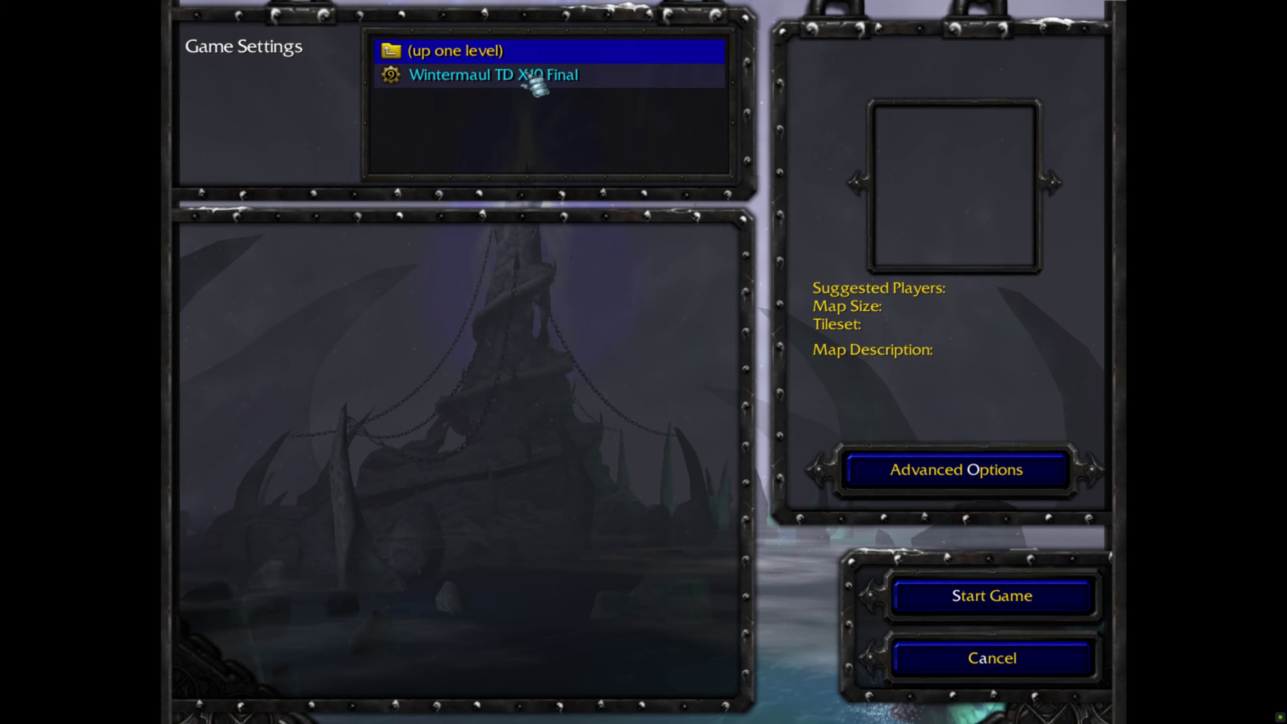
left_click(526, 76)
left_click(949, 658)
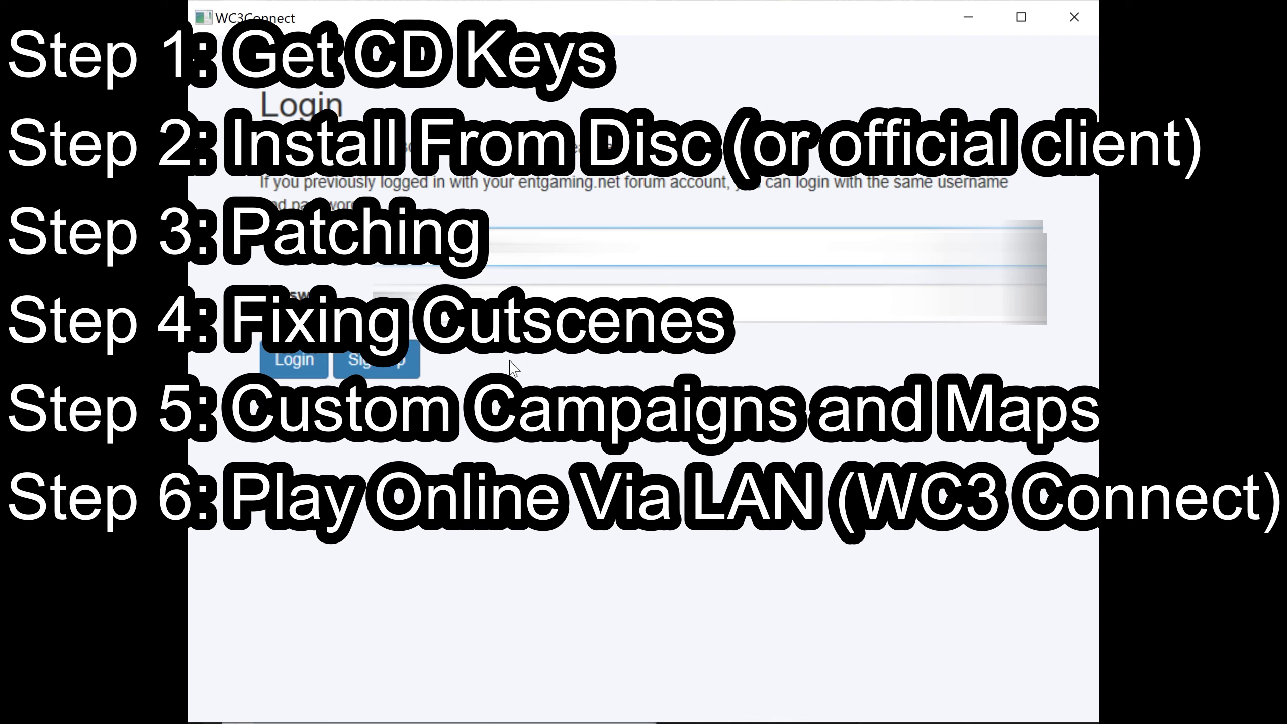
Step: Log in to WC3Connect with the account credentials, then enter Local Area Network in Warcraft III
key("Tab")
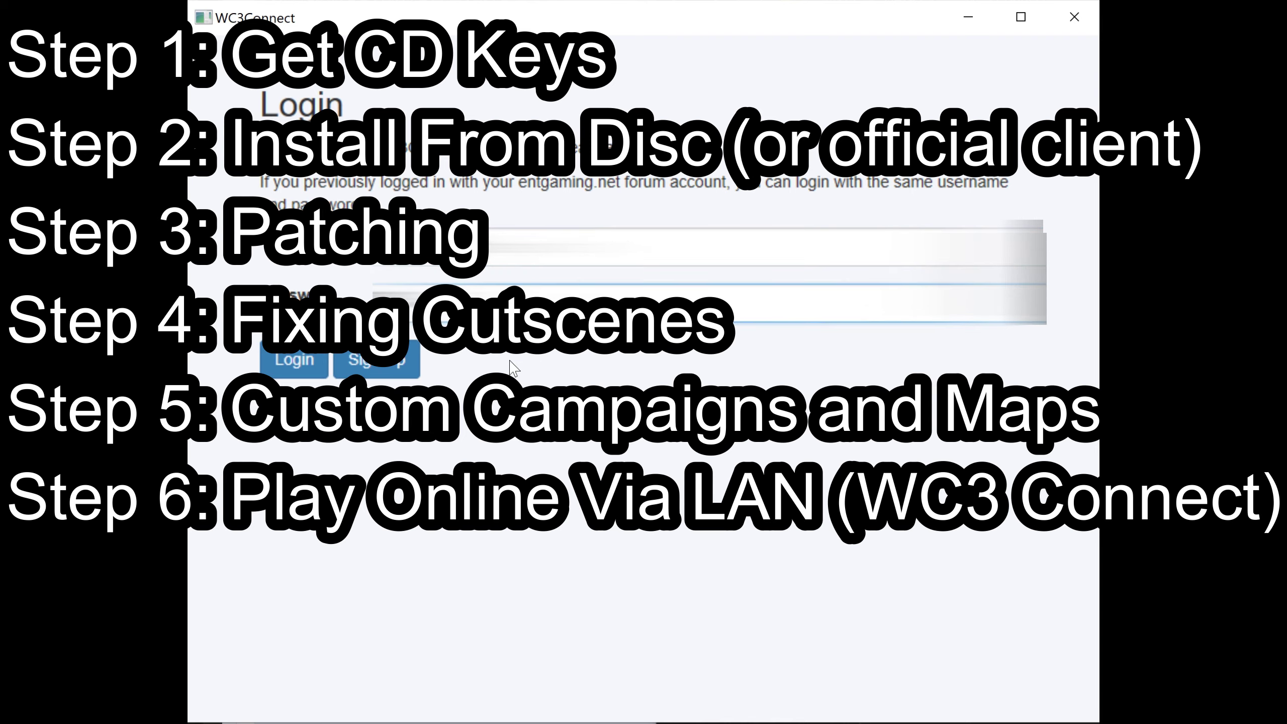
left_click(710, 247)
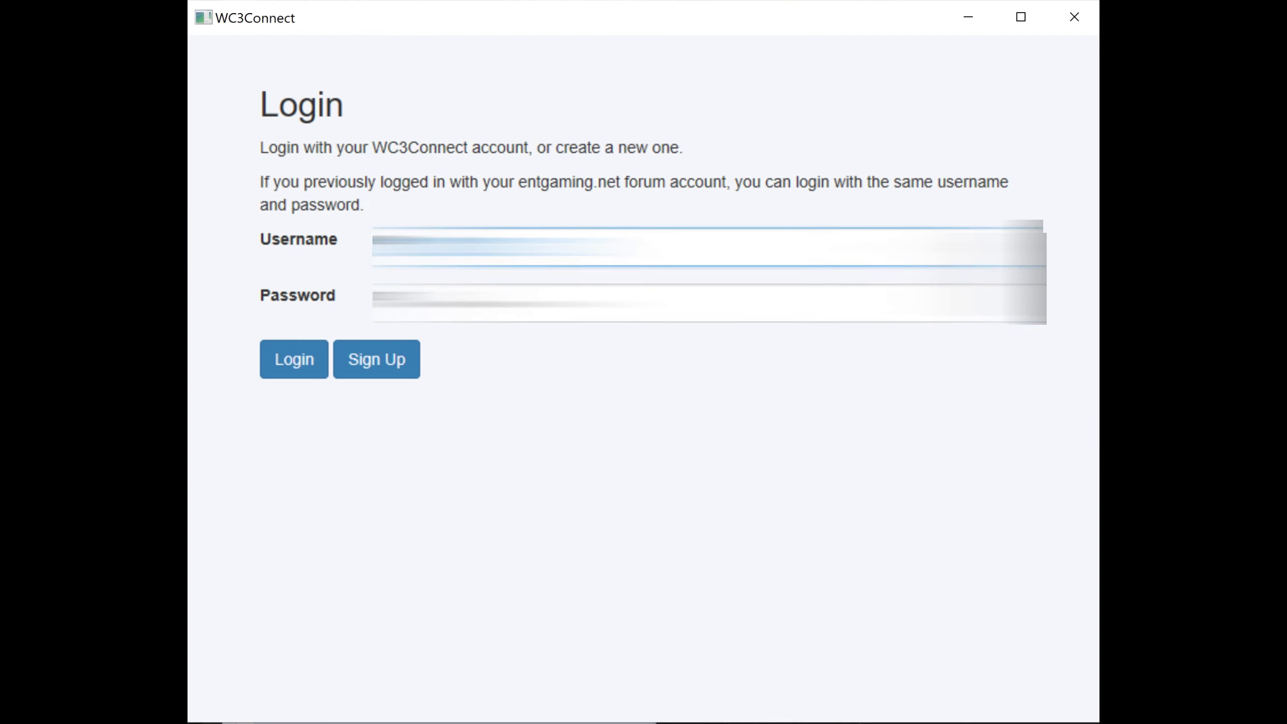
key("Return")
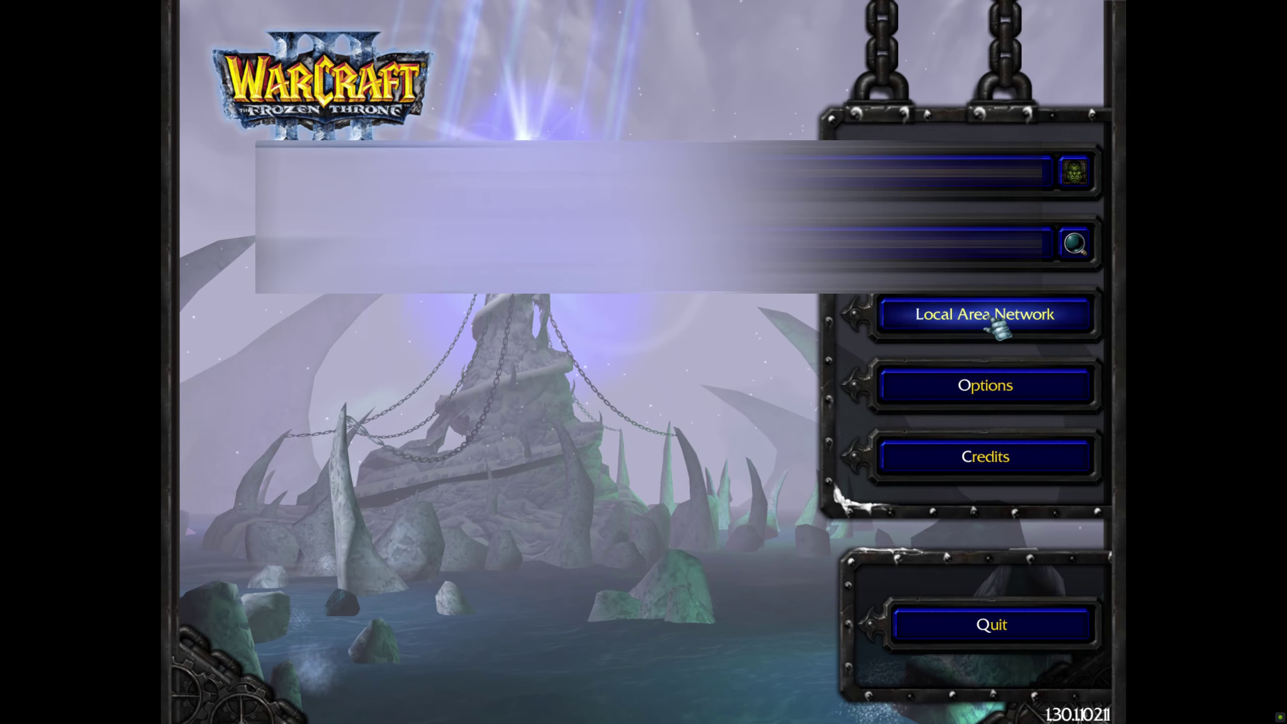
left_click(990, 320)
Step: Allow Warcraft III through the firewall on private networks
left_click(523, 392)
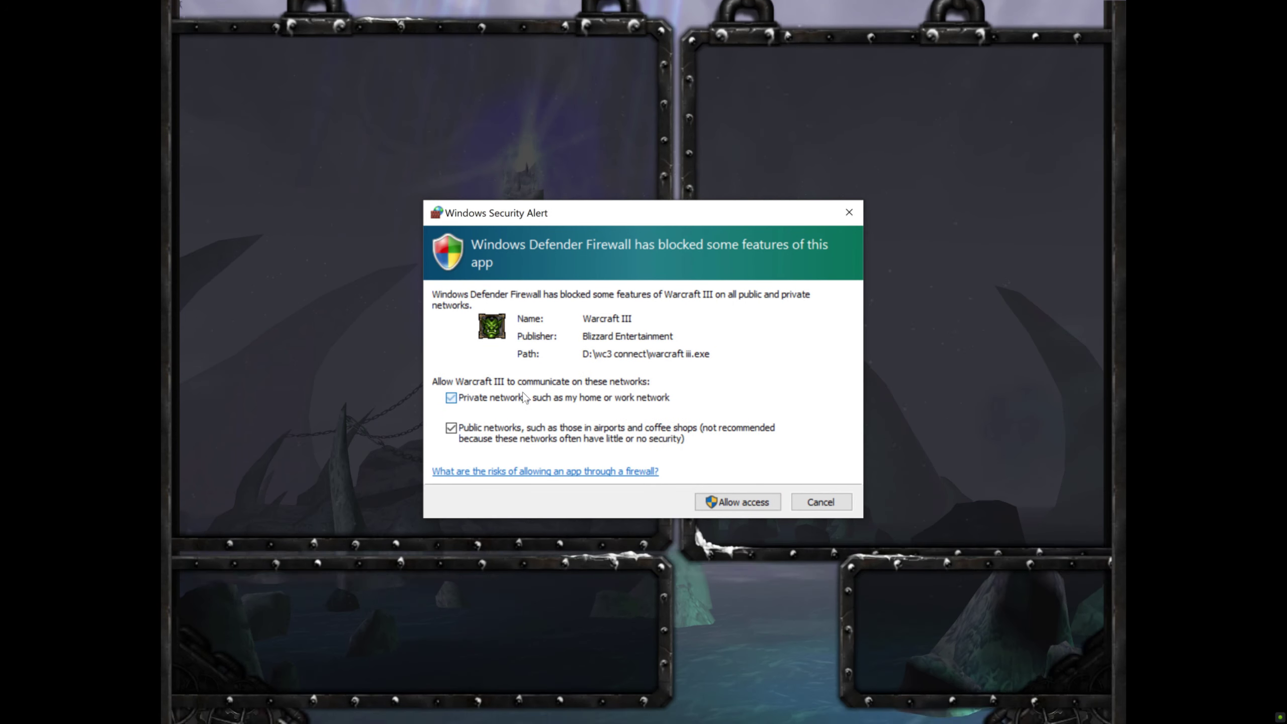
left_click(725, 500)
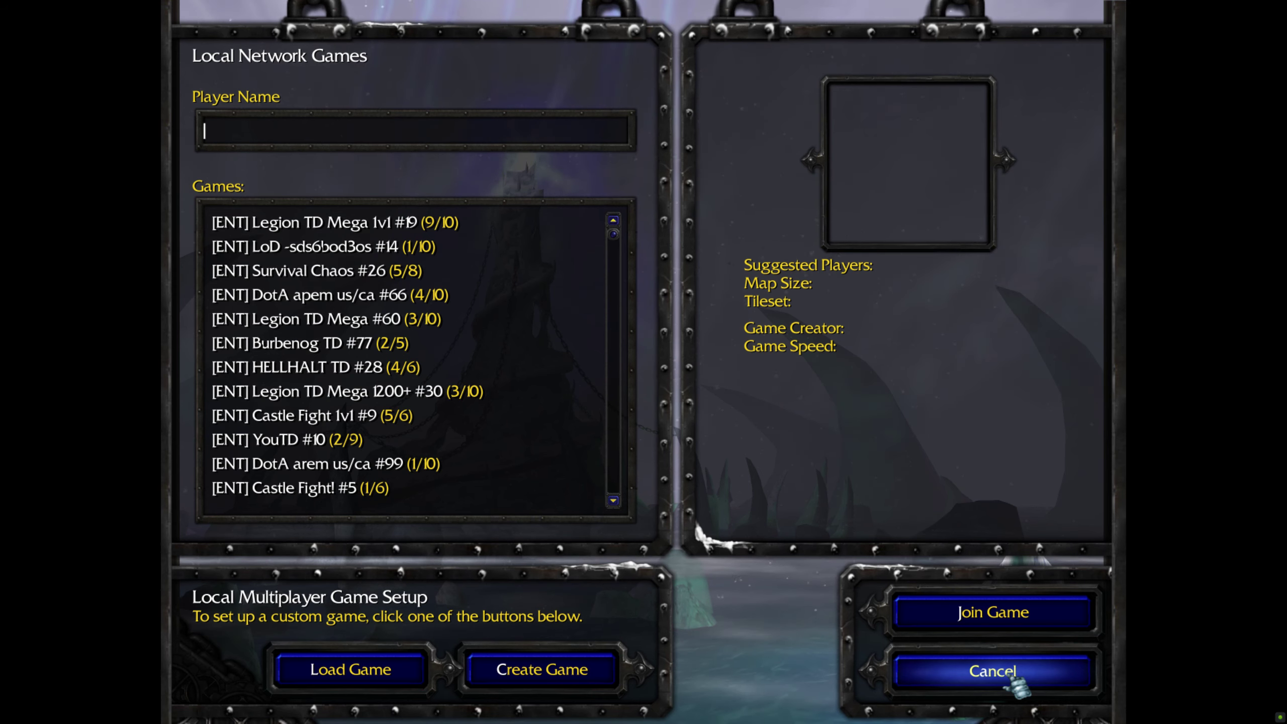
Step: Return to the match and place an Obelisk of the Glacier with the idle Icy Apparition
left_click(980, 660)
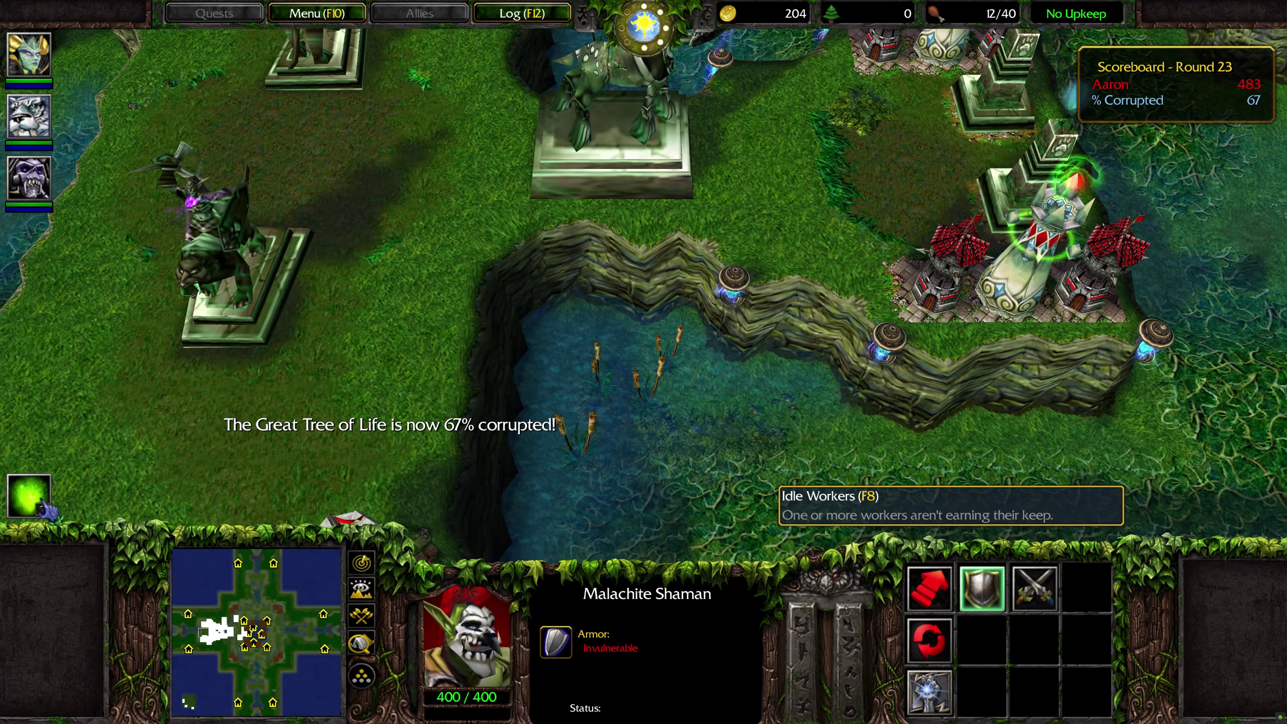
left_click(40, 502)
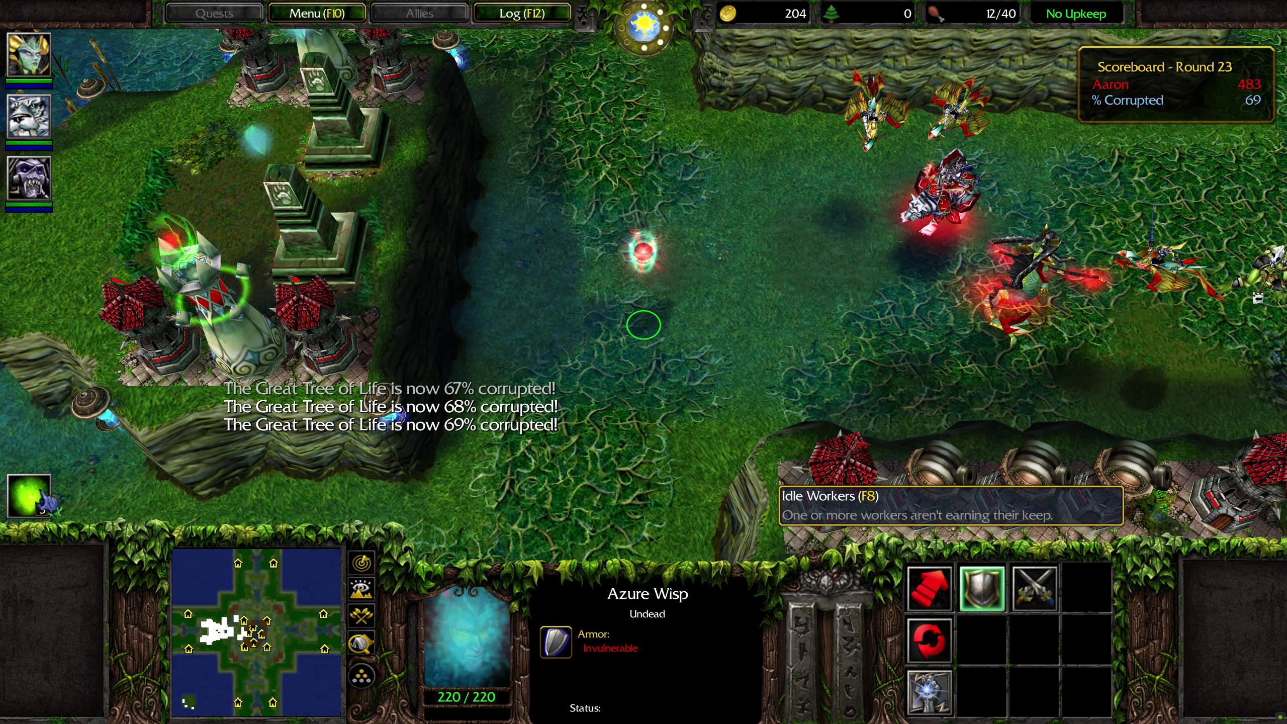
left_click(43, 506)
left_click(929, 692)
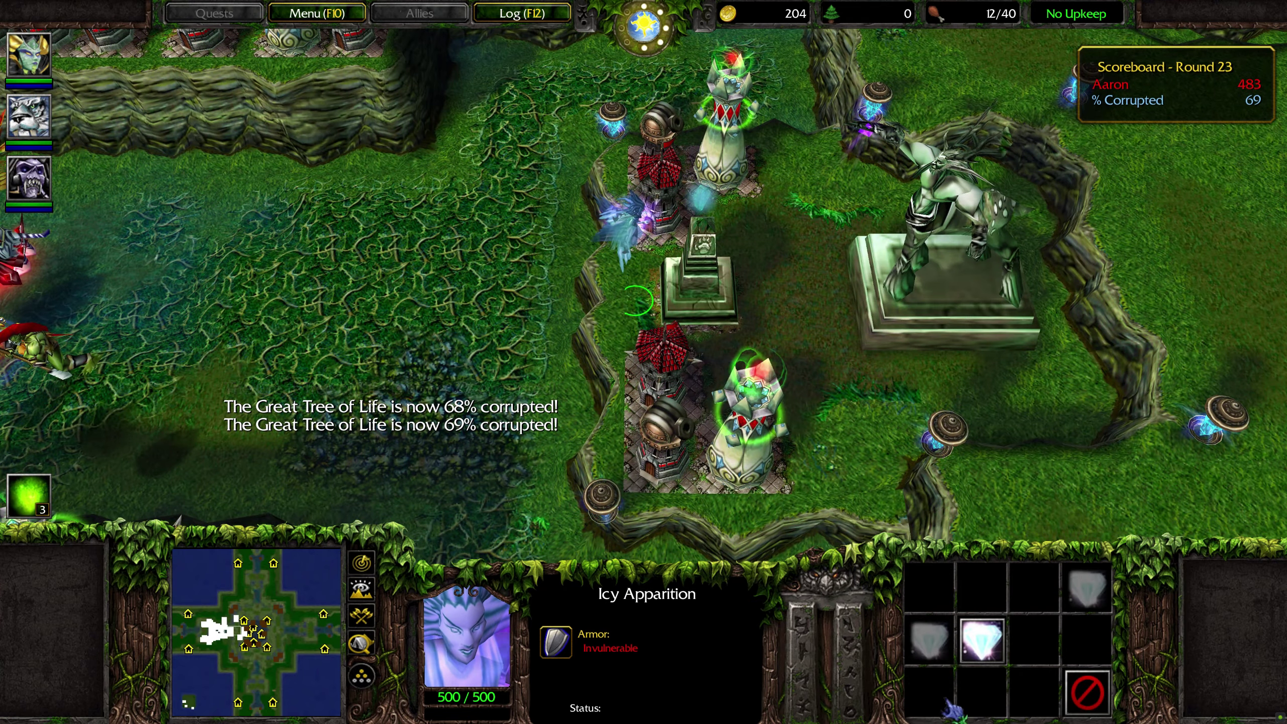
left_click(983, 643)
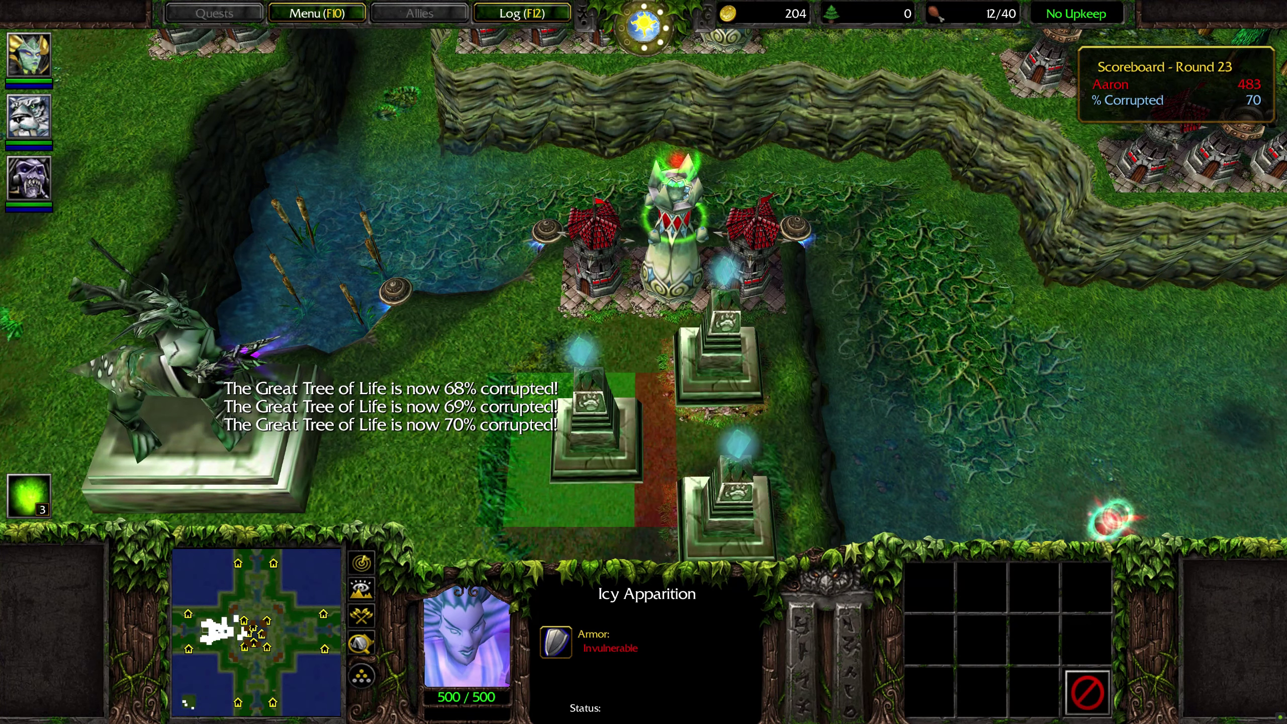
key("Up")
key("Left")
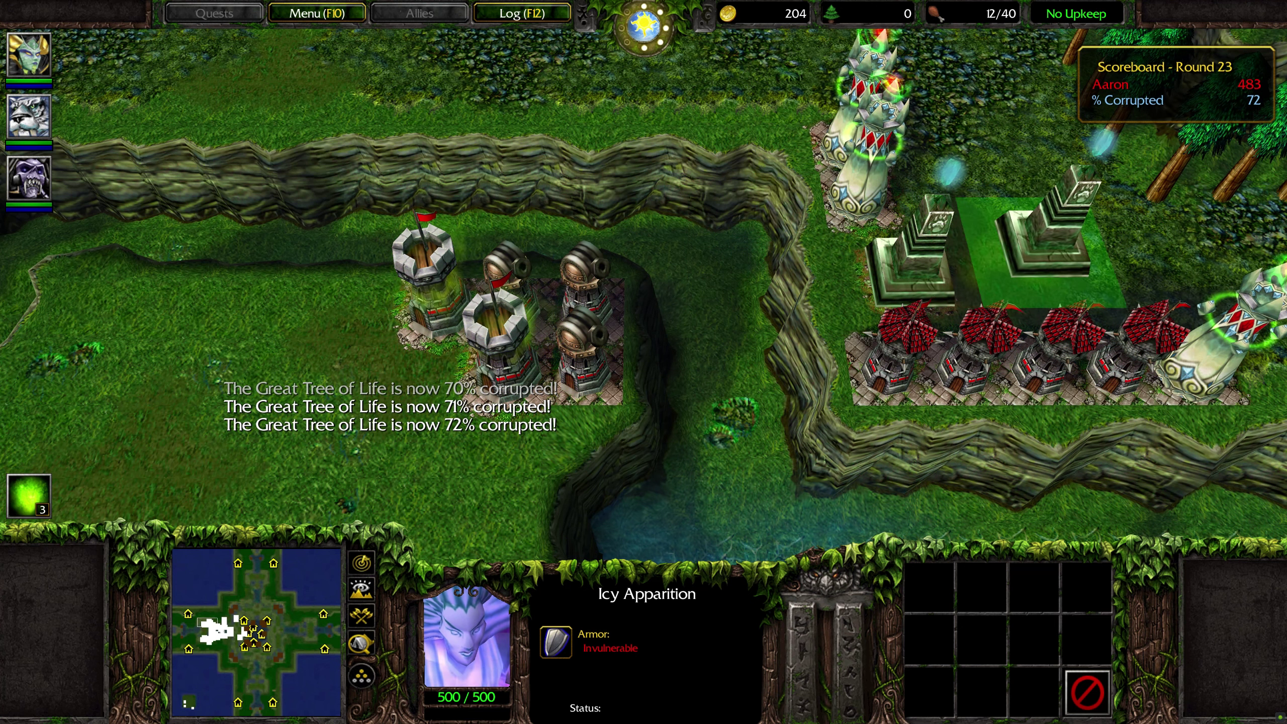
left_click(1048, 282)
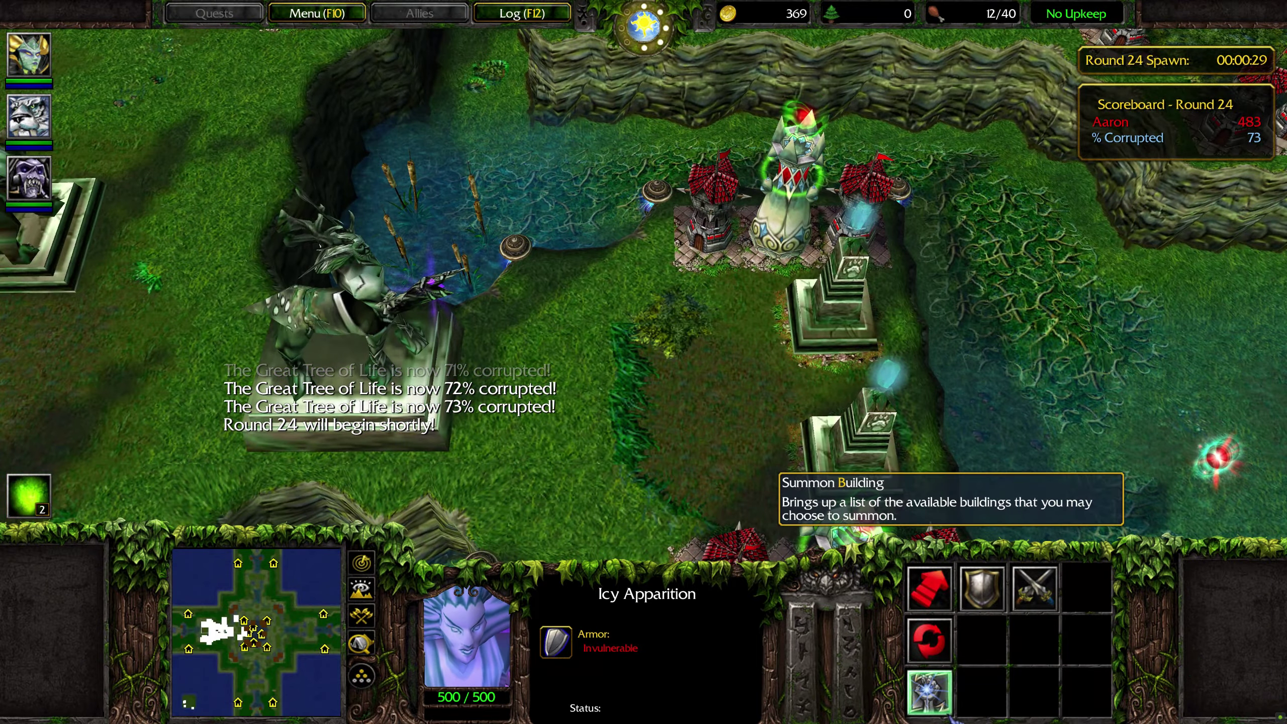
Step: Place three more Obelisks of the Glacier beside the tower rows
left_click(929, 692)
left_click(930, 589)
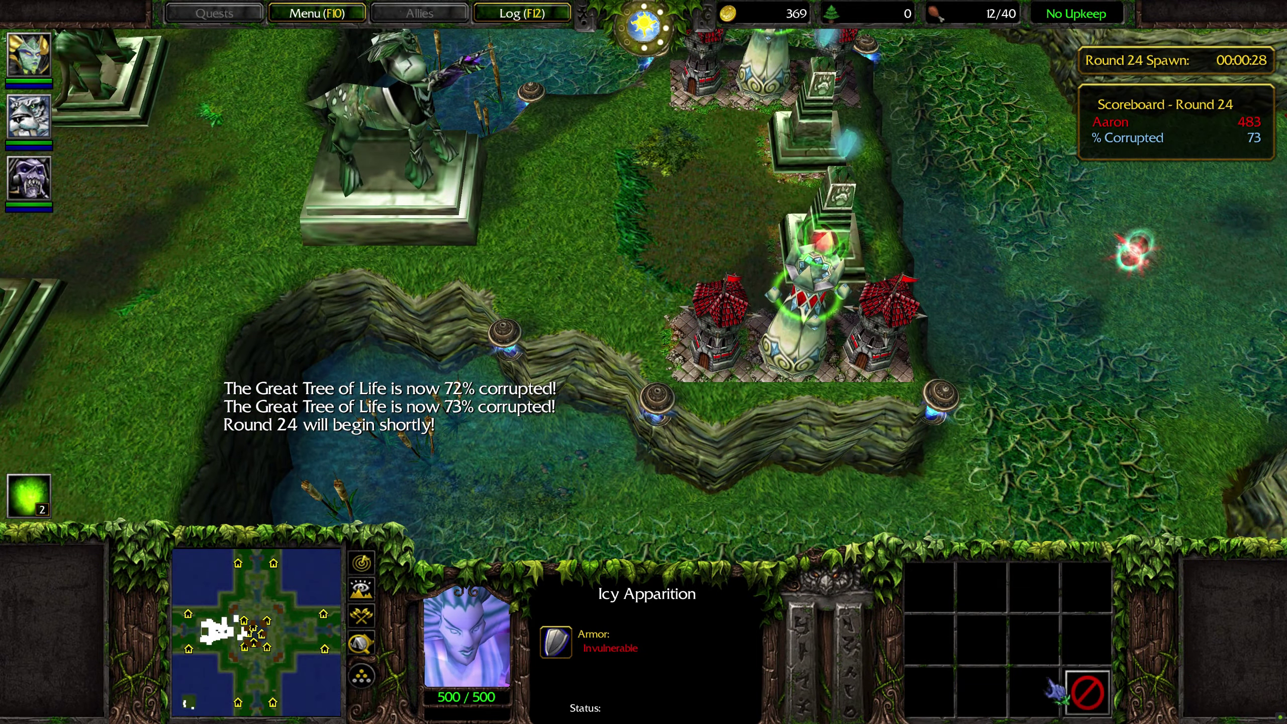
mouse_move(8, 8)
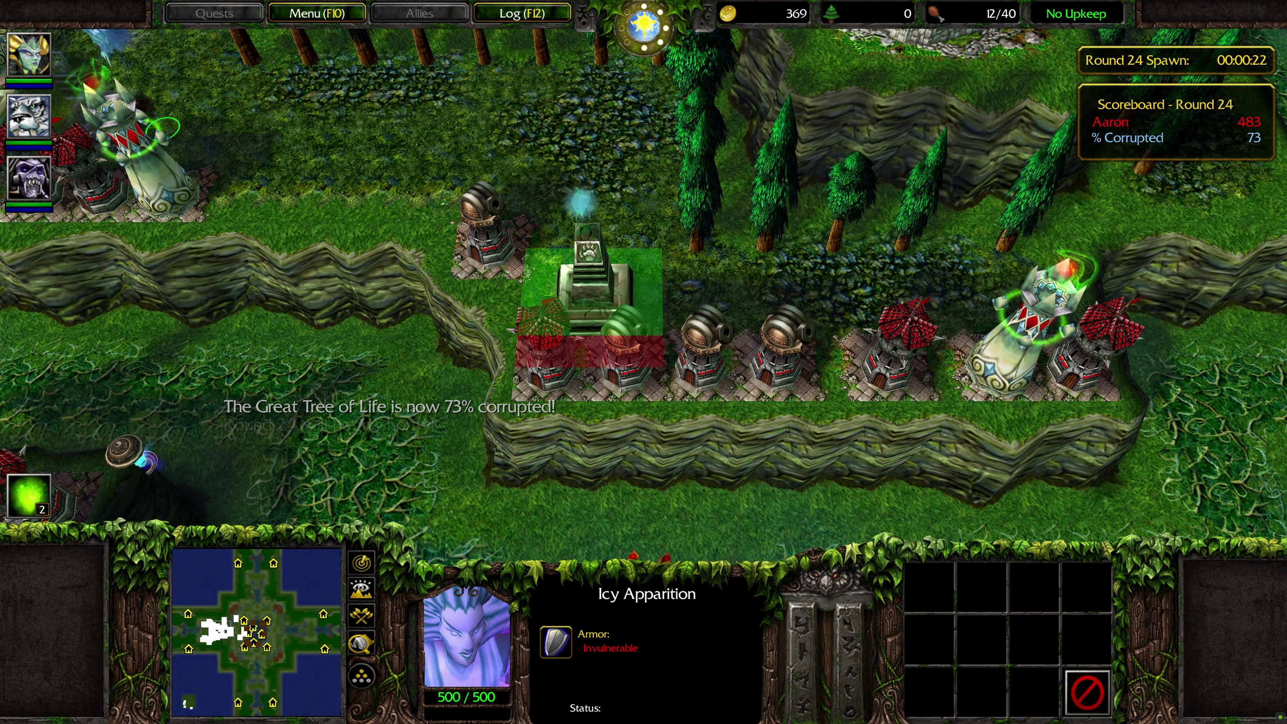
left_click(591, 279, "shift")
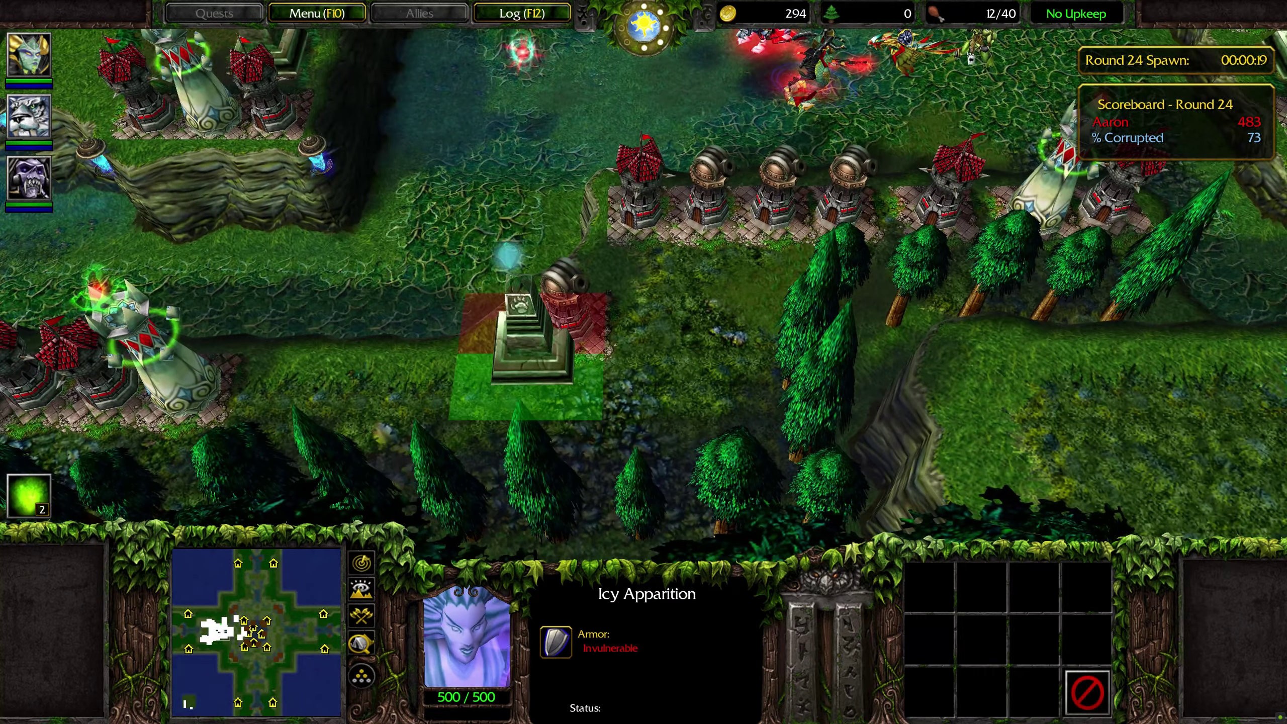
left_click(679, 276, "shift")
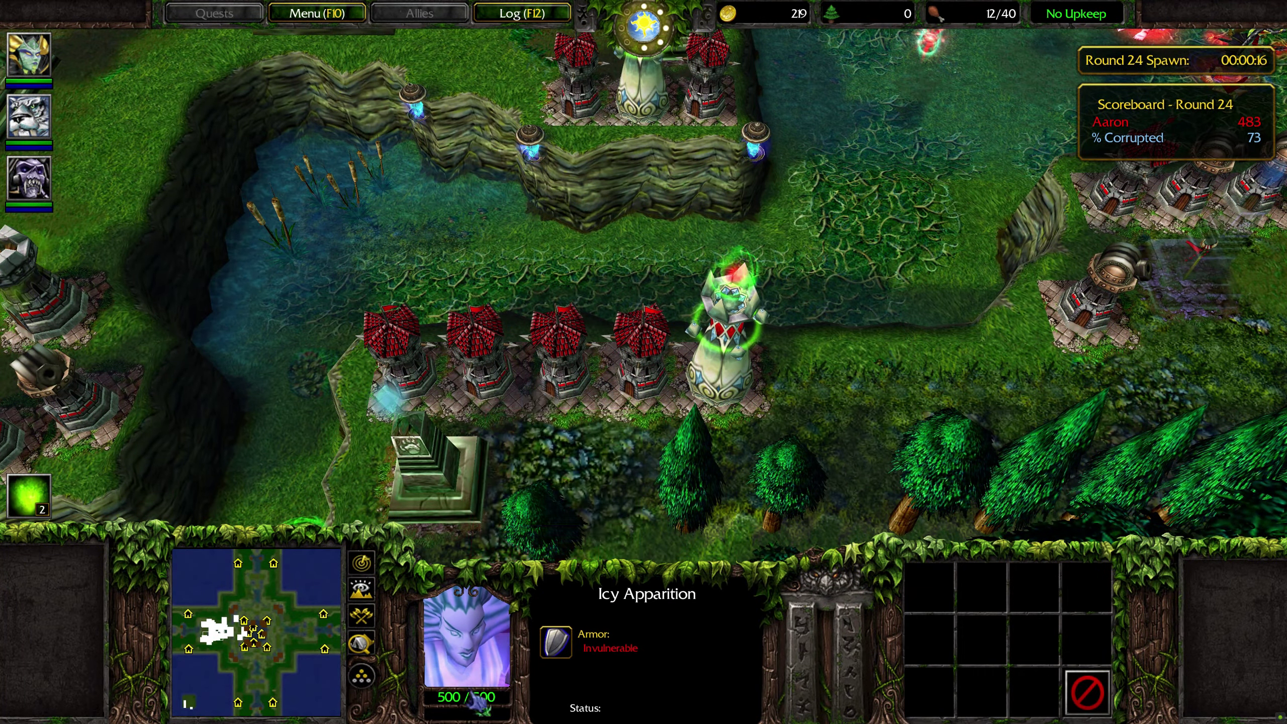
key("Down")
key("Up")
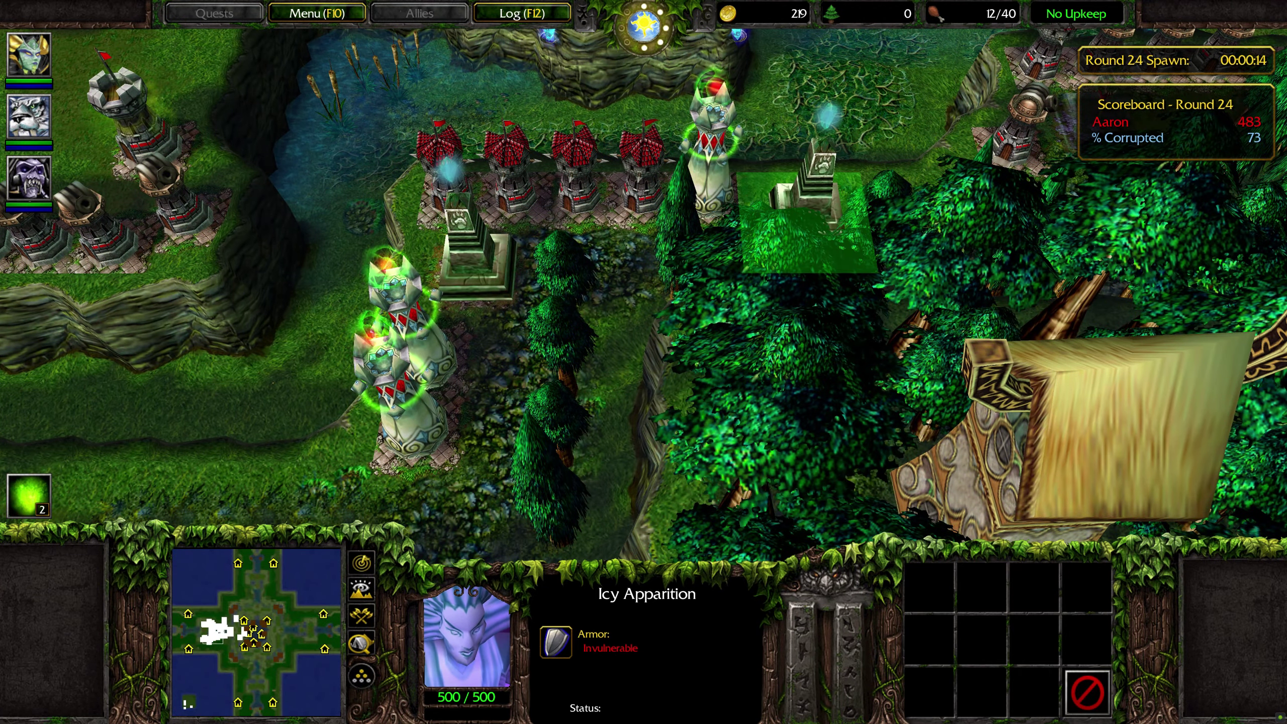
left_click(806, 223)
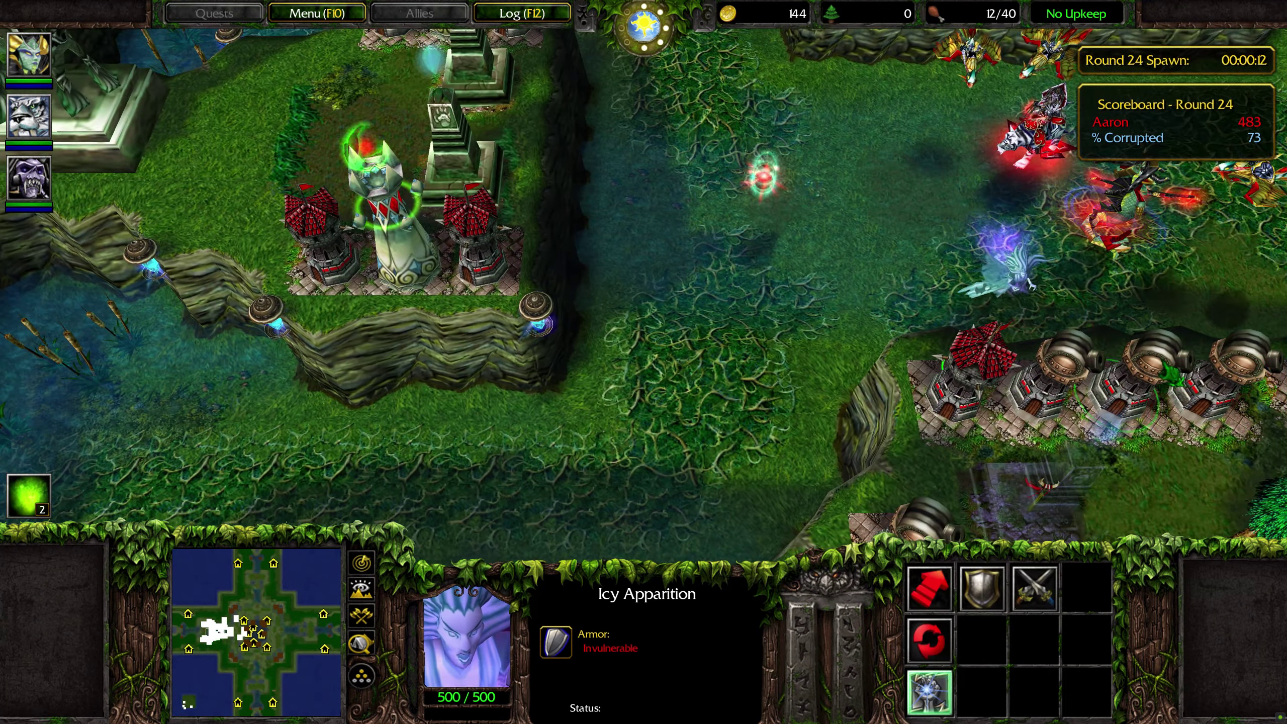
Step: Check the finished obelisk and the one under construction, then reselect the Icy Apparition
key("Up")
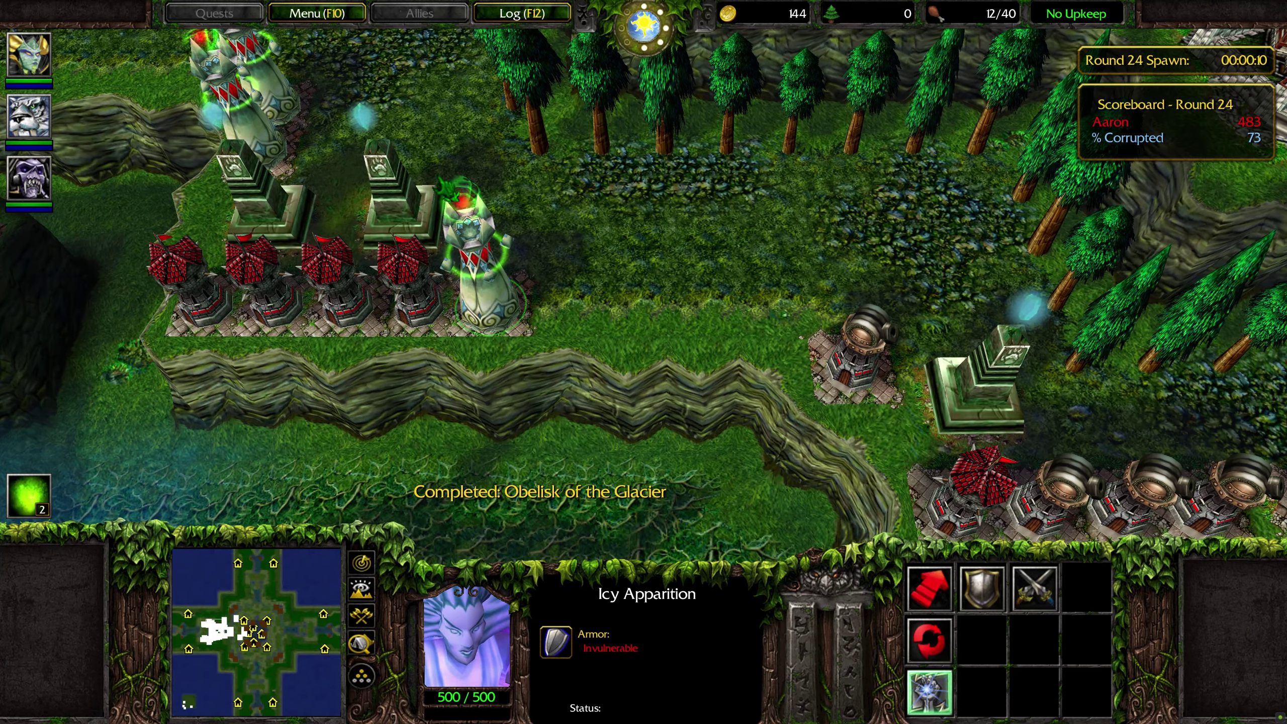
left_click(385, 200)
left_click(973, 385)
key("space")
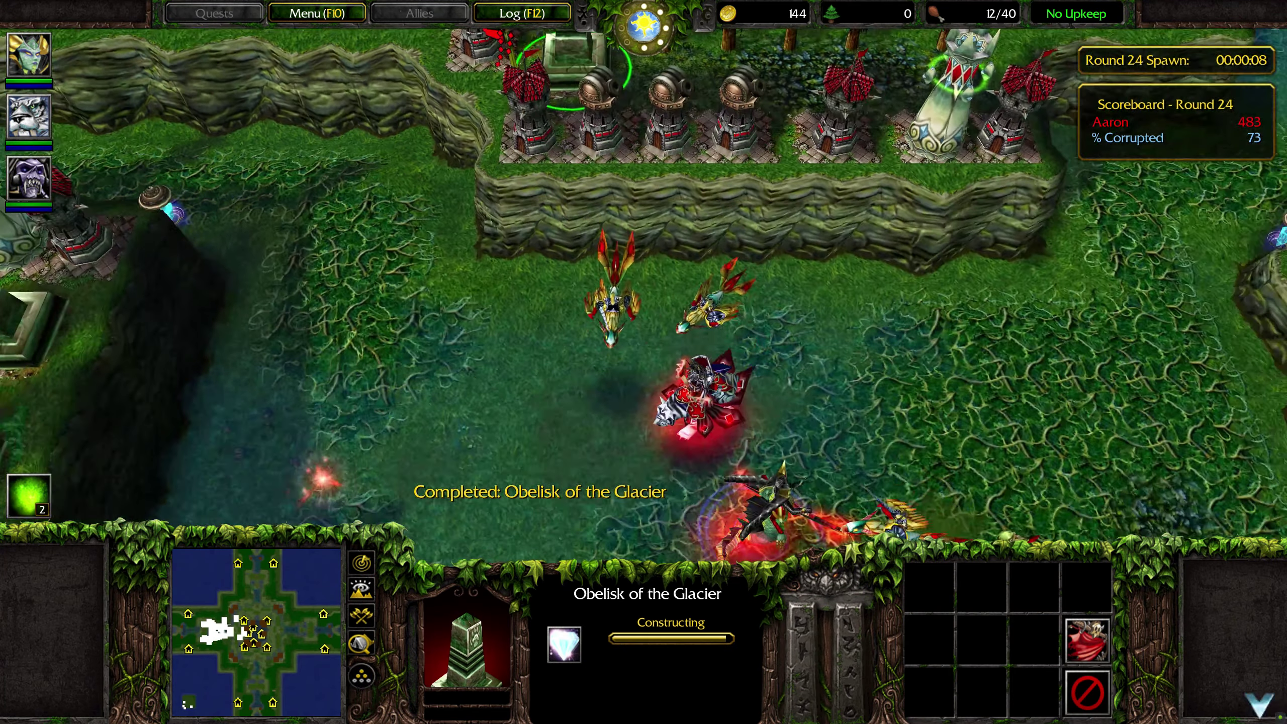
mouse_move(392, 708)
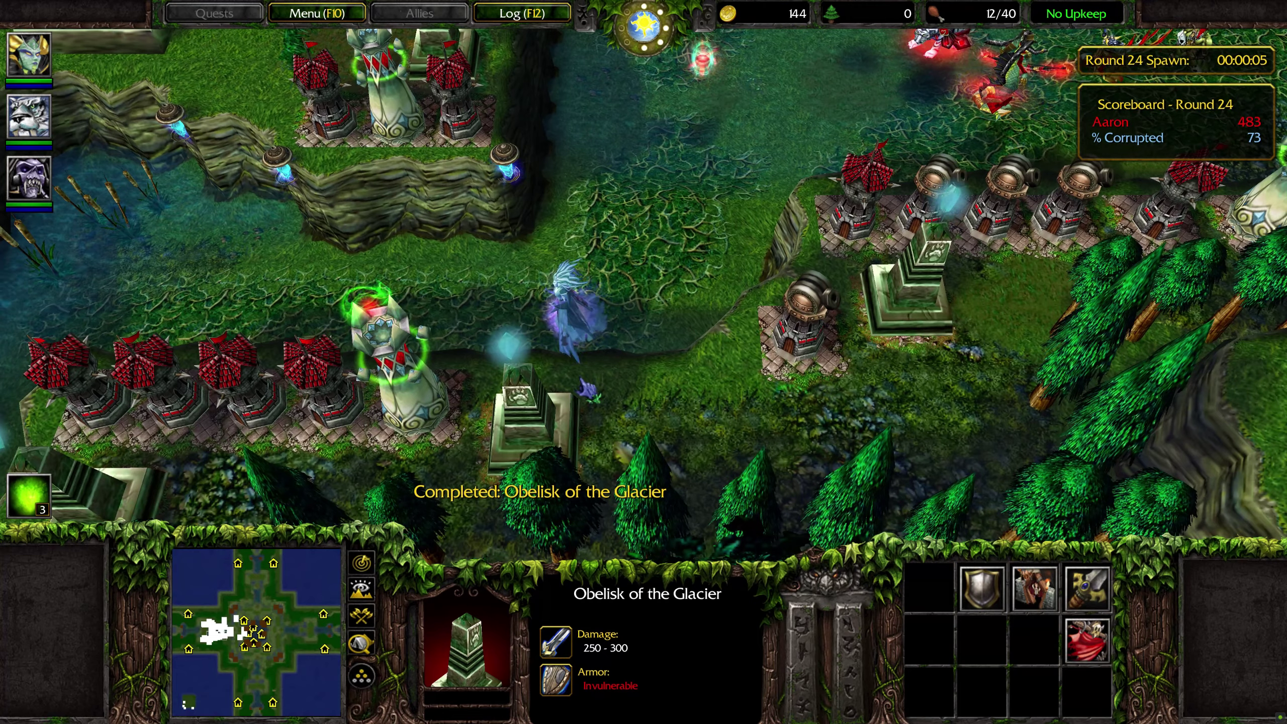
left_click(535, 289)
key("space")
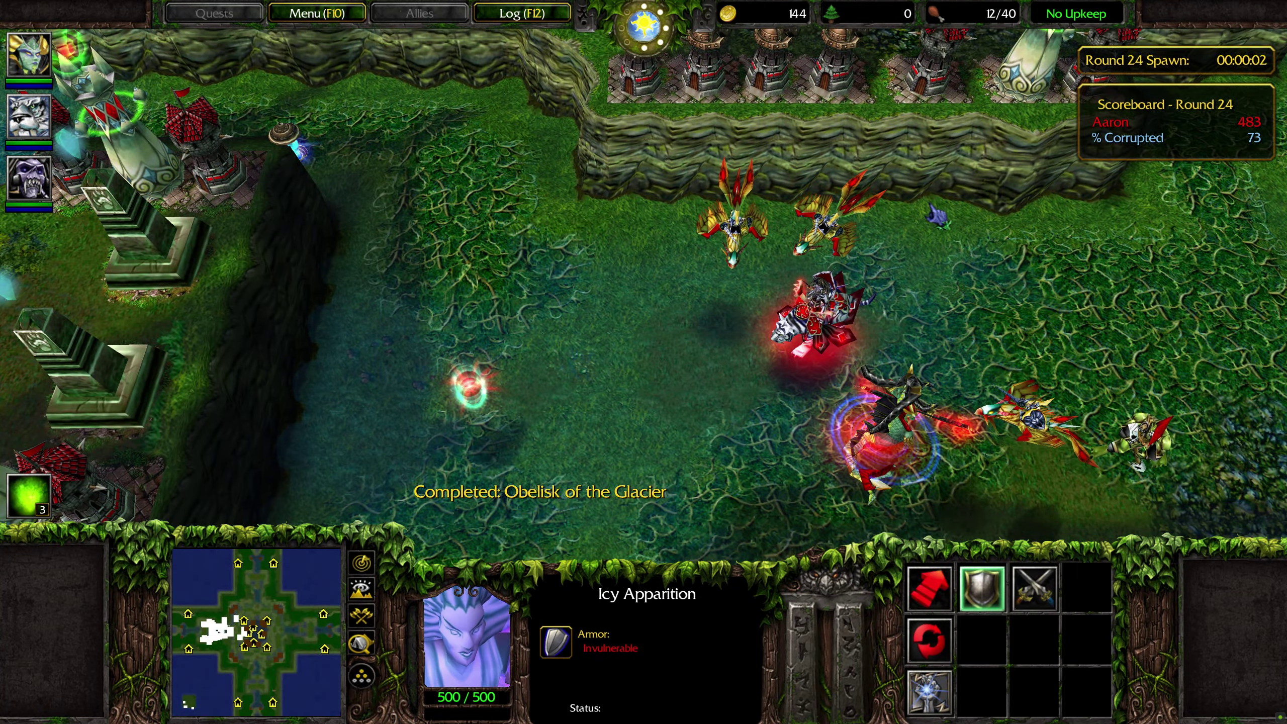
Step: Select the Altar of Summoning and summon an Azure Dragon-Hawk
key("space")
key("BackSpace")
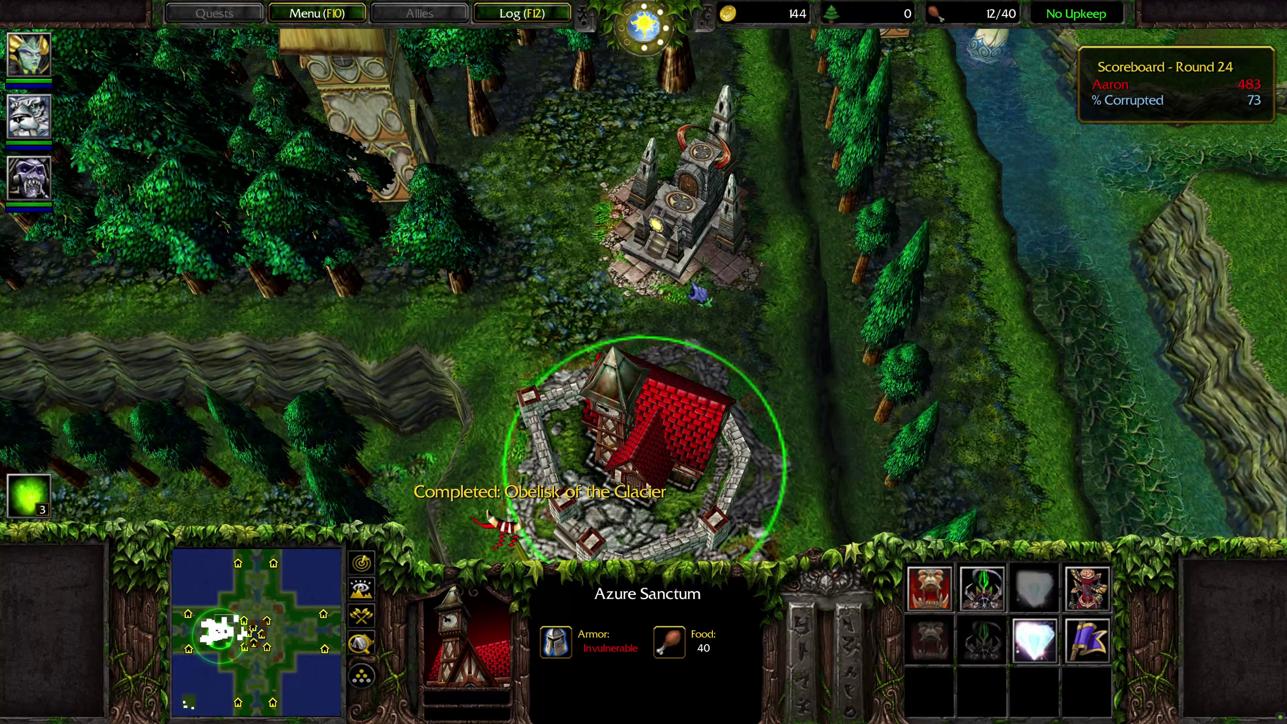
key("4")
key("4")
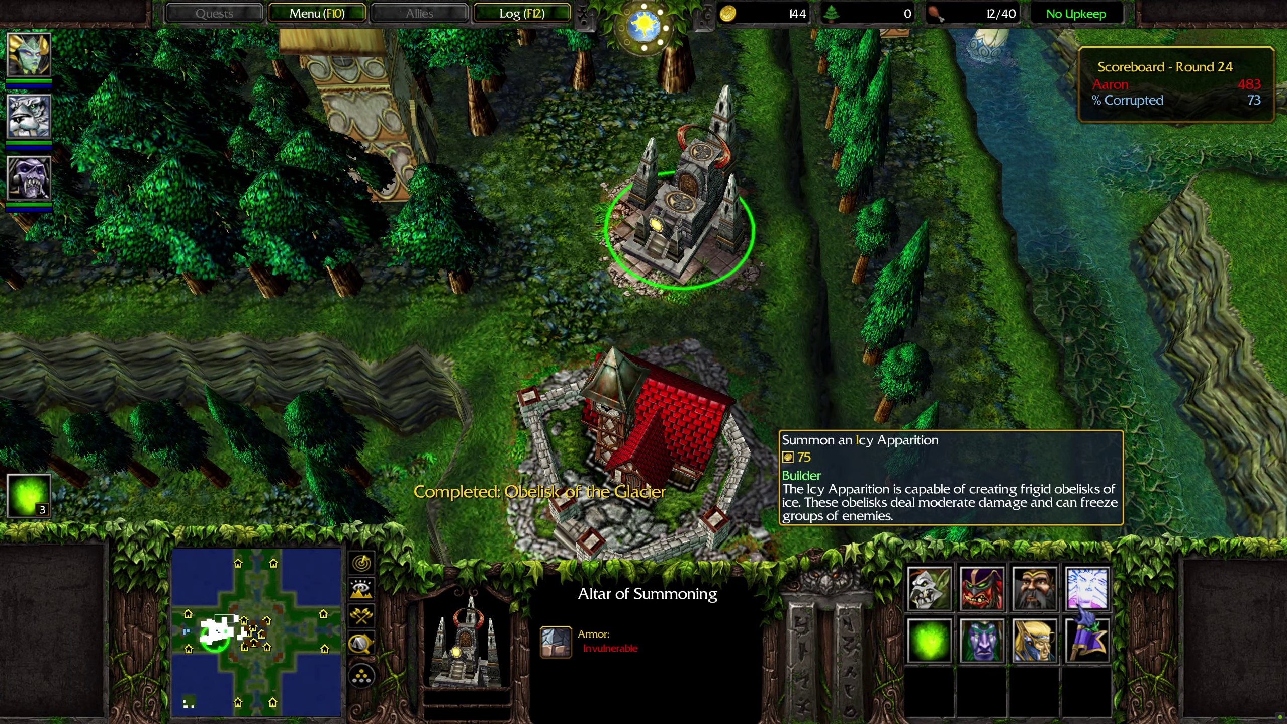
key("space")
key("space")
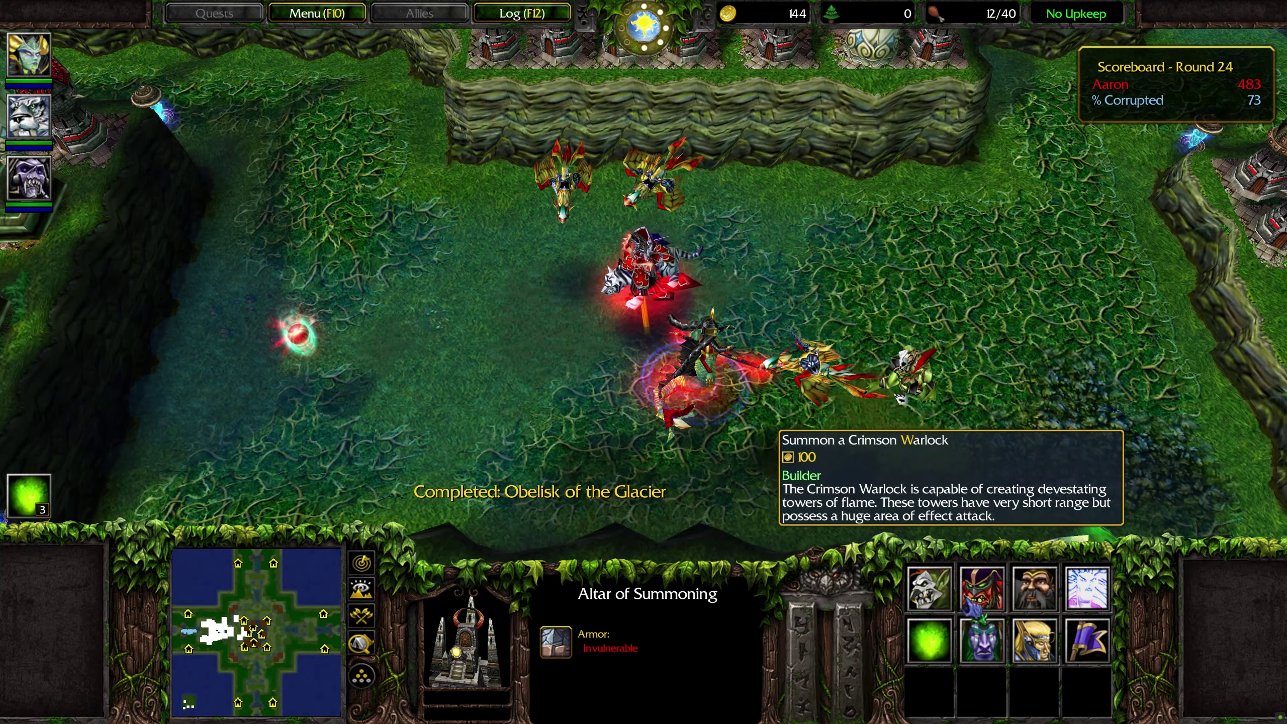
key("space")
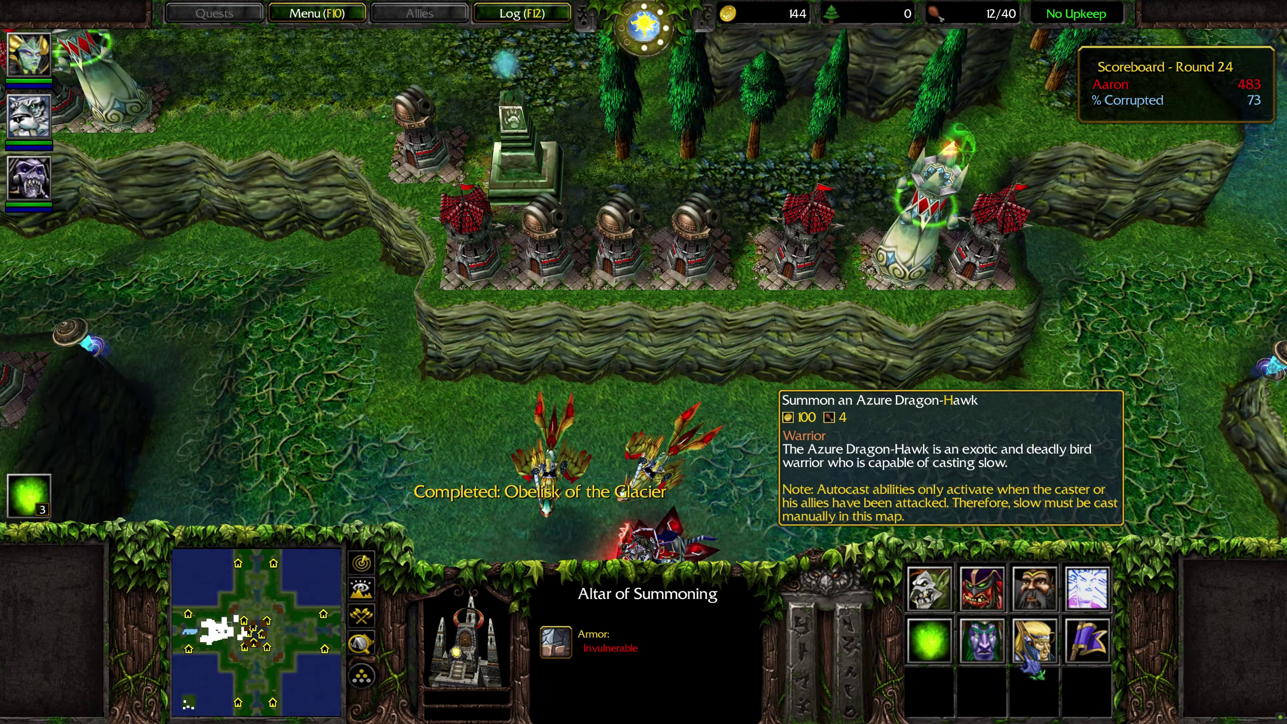
left_click(1035, 640)
key("space")
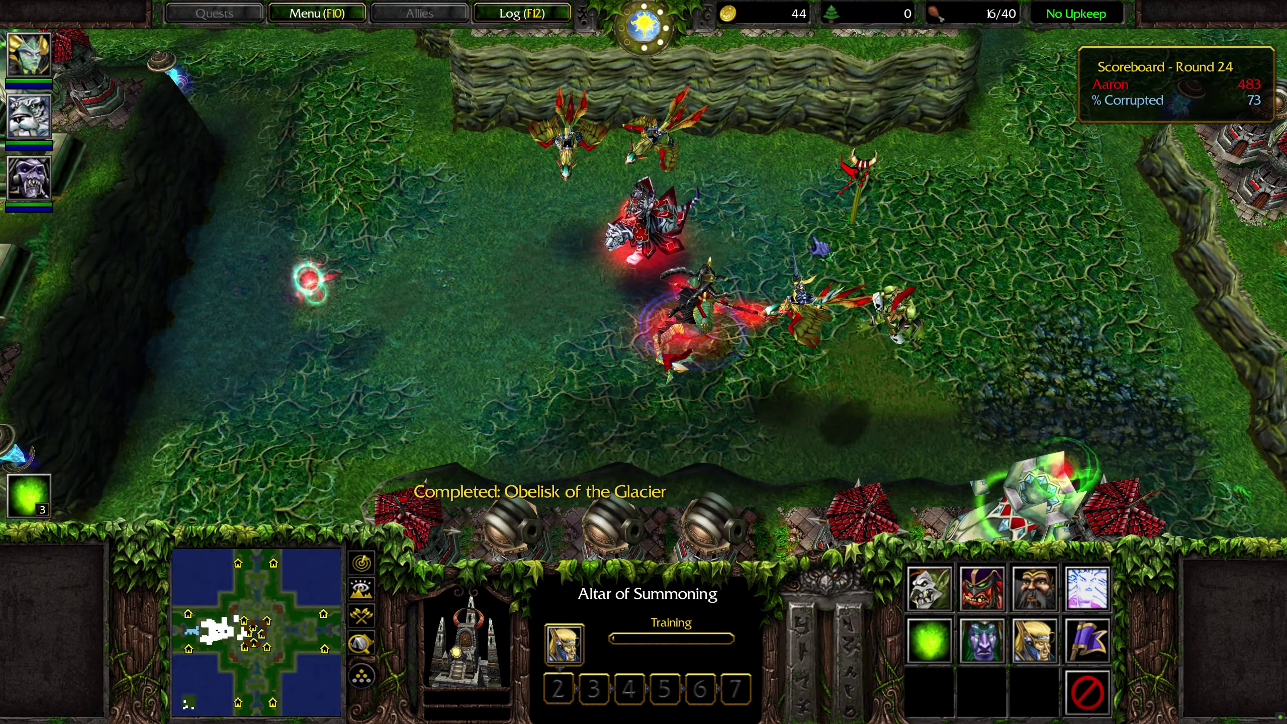
Step: Cycle through Venna Seastorm and the other heroes to select the new Azure Dragon-Hawk
left_click(697, 304)
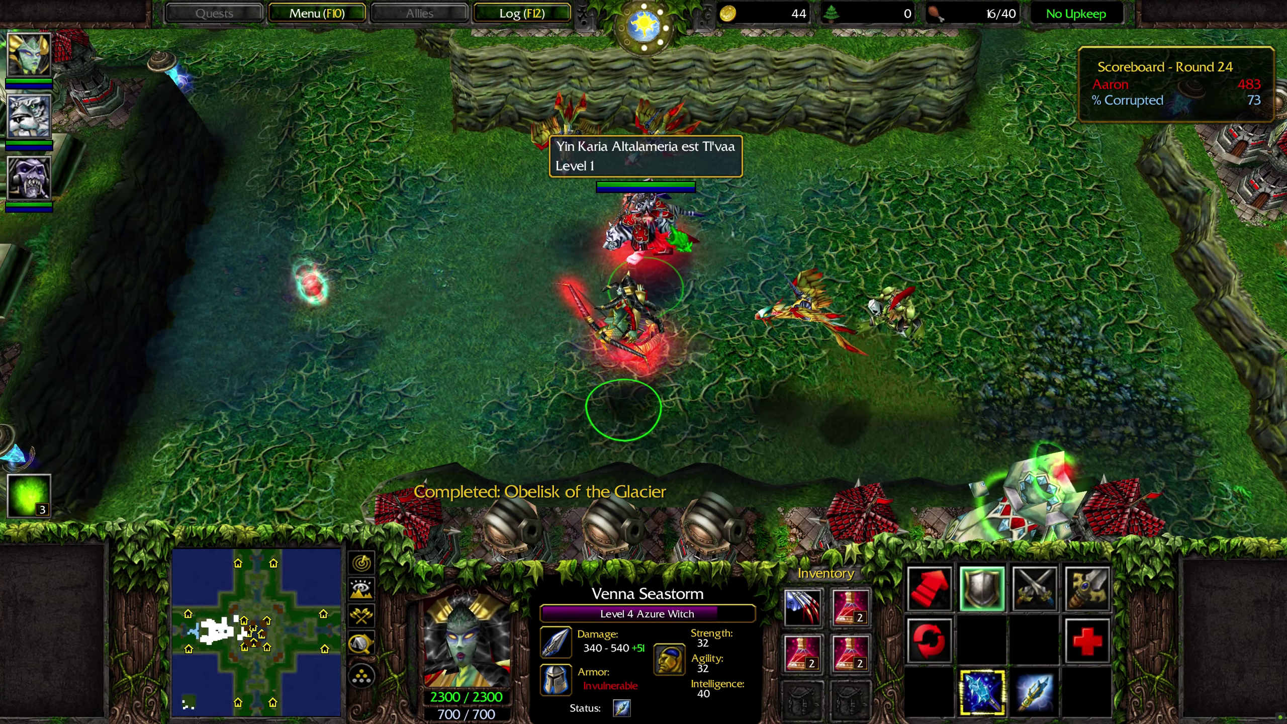
left_click(651, 218)
key("space")
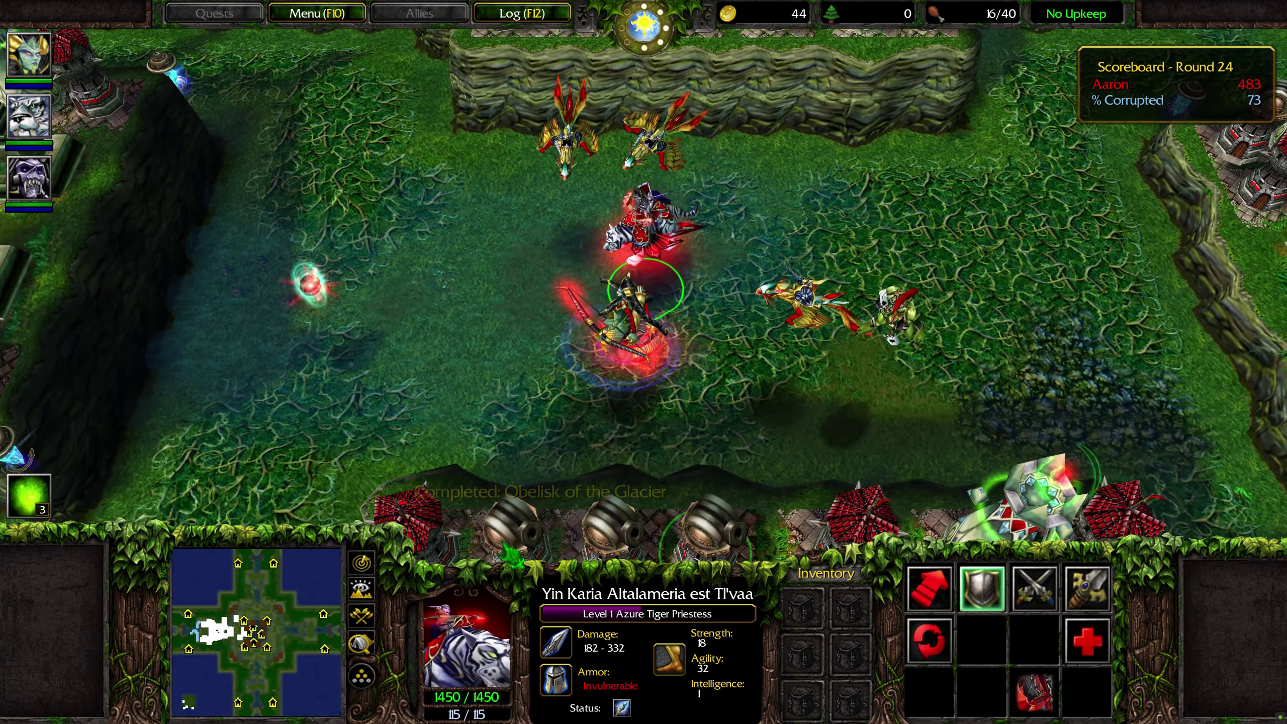
key("F3")
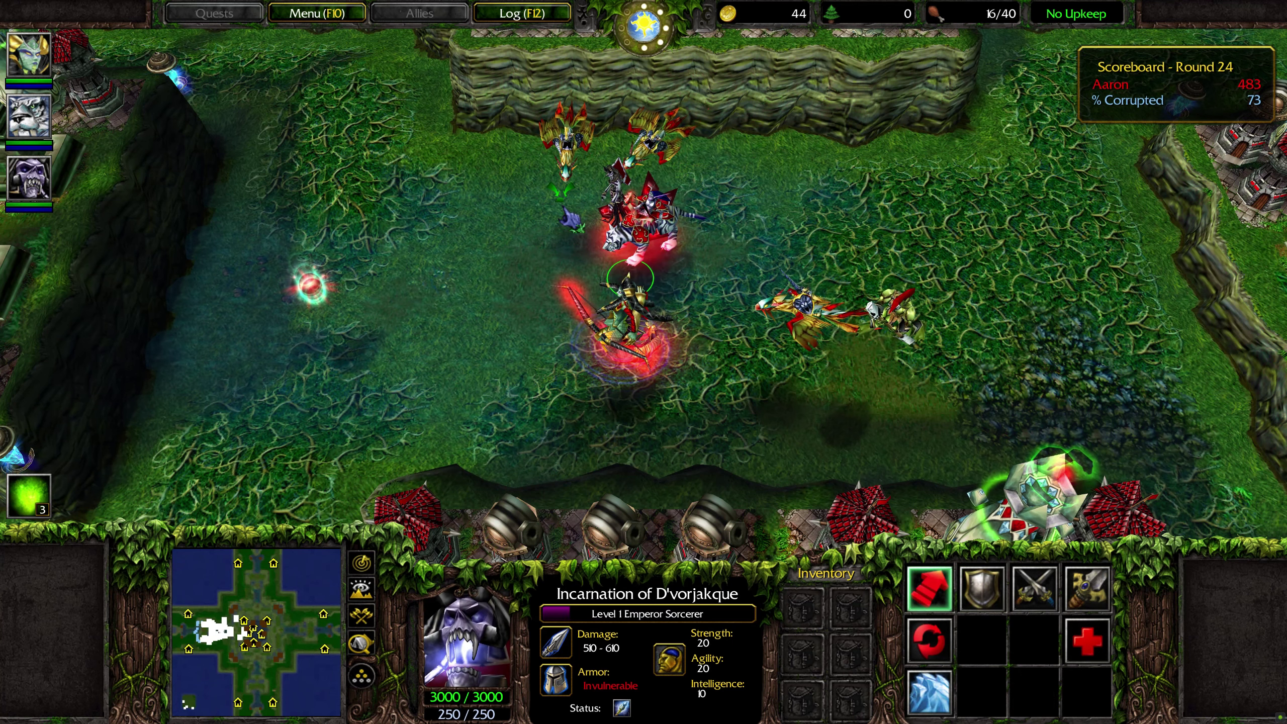
left_click(669, 231)
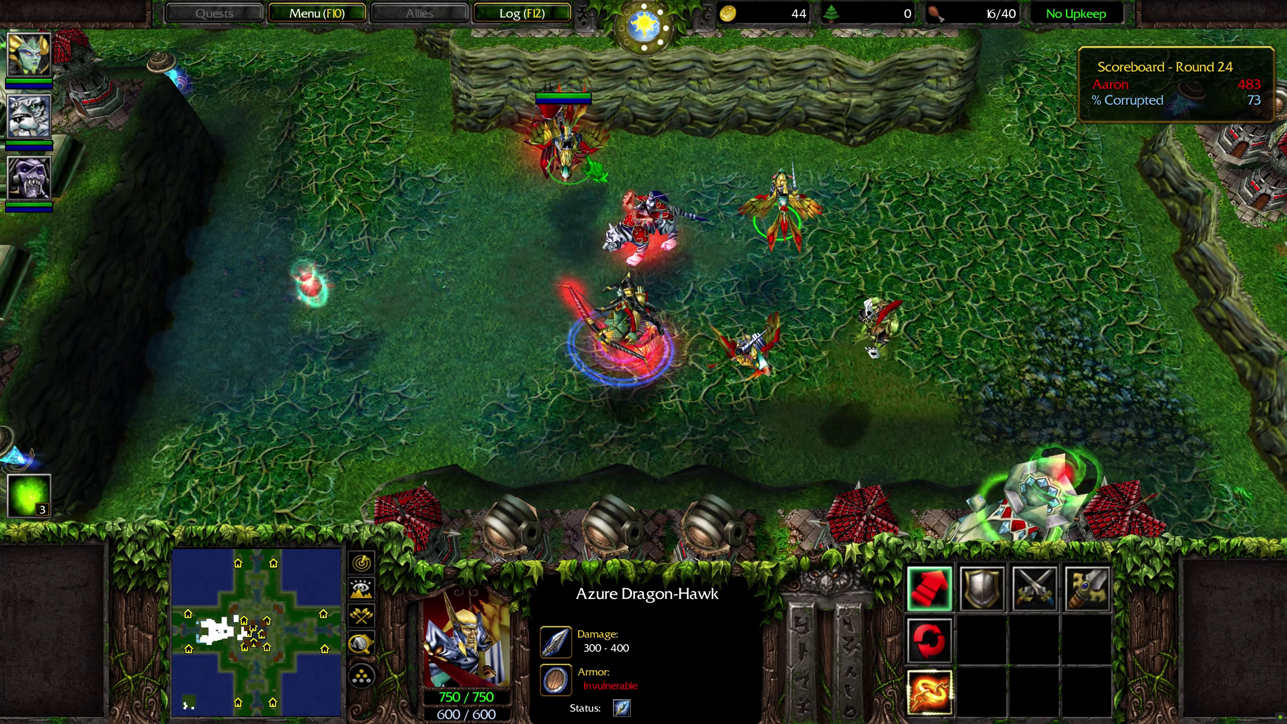
Step: Scroll the camera across the river paths and pond, then back to the Round 24 fight
key("BackSpace")
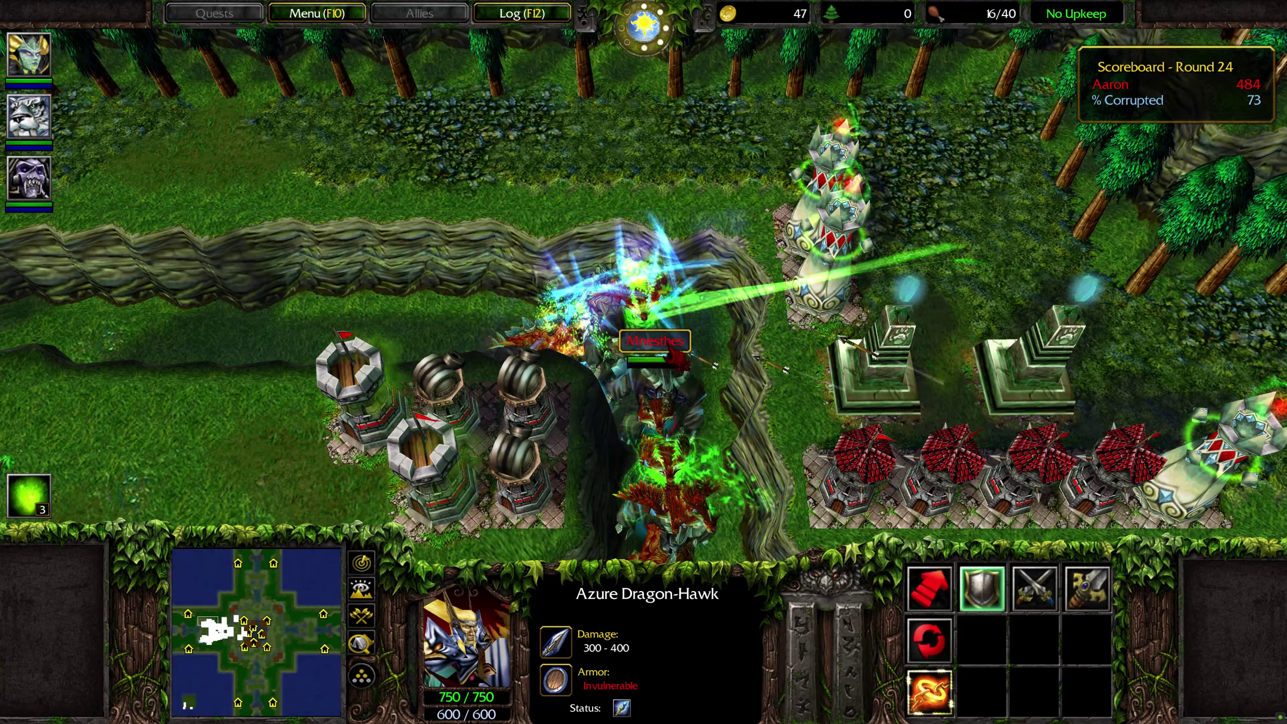
mouse_move(1283, 720)
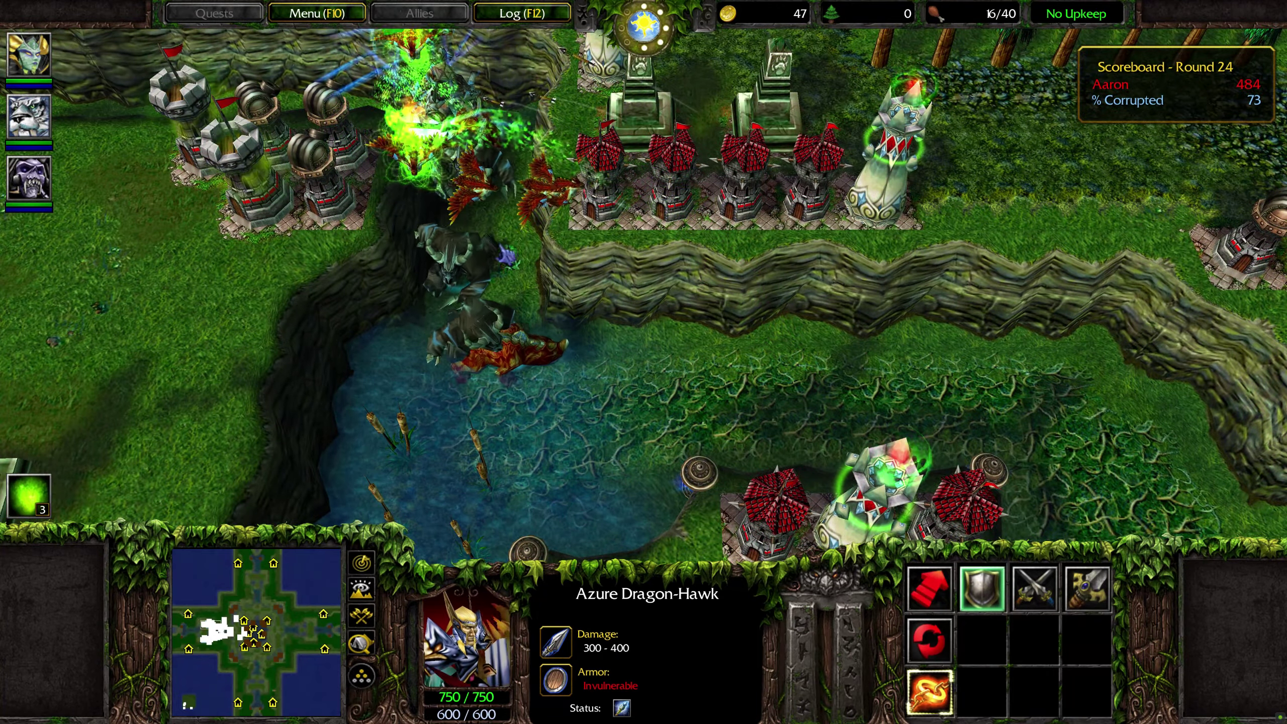
mouse_move(324, 720)
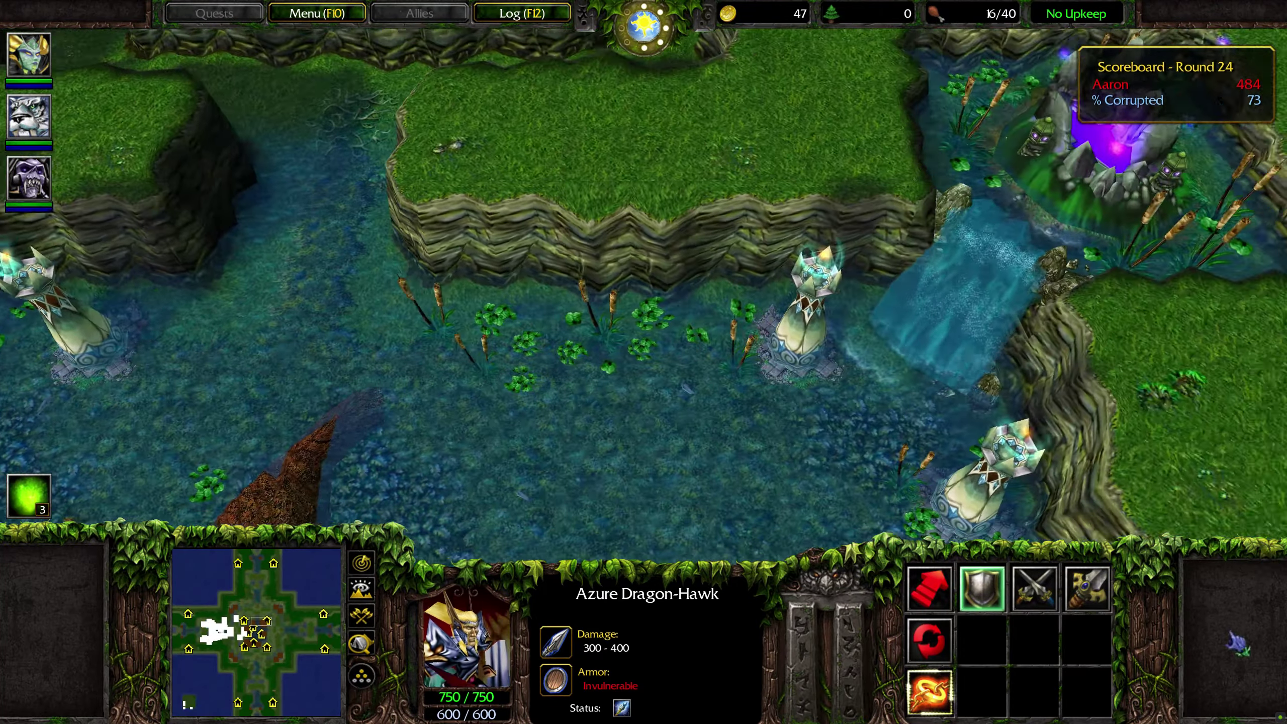
mouse_move(860, 720)
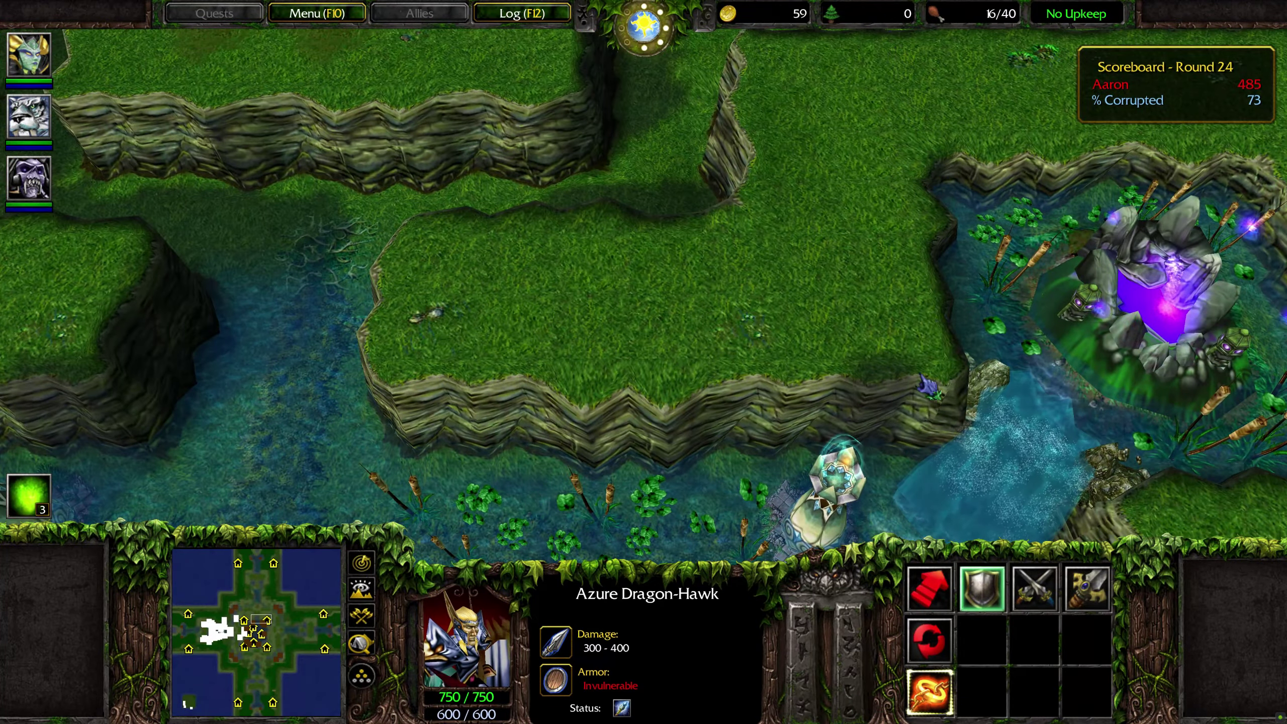
mouse_move(687, 717)
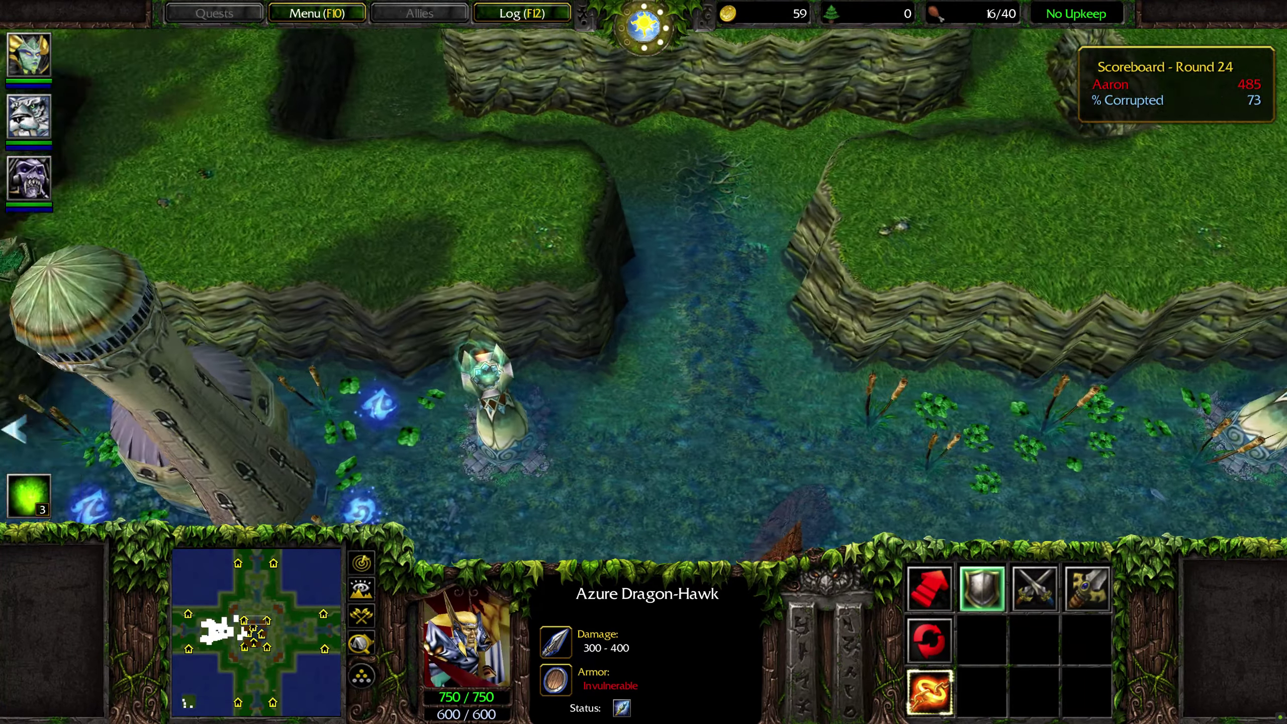
key("Down")
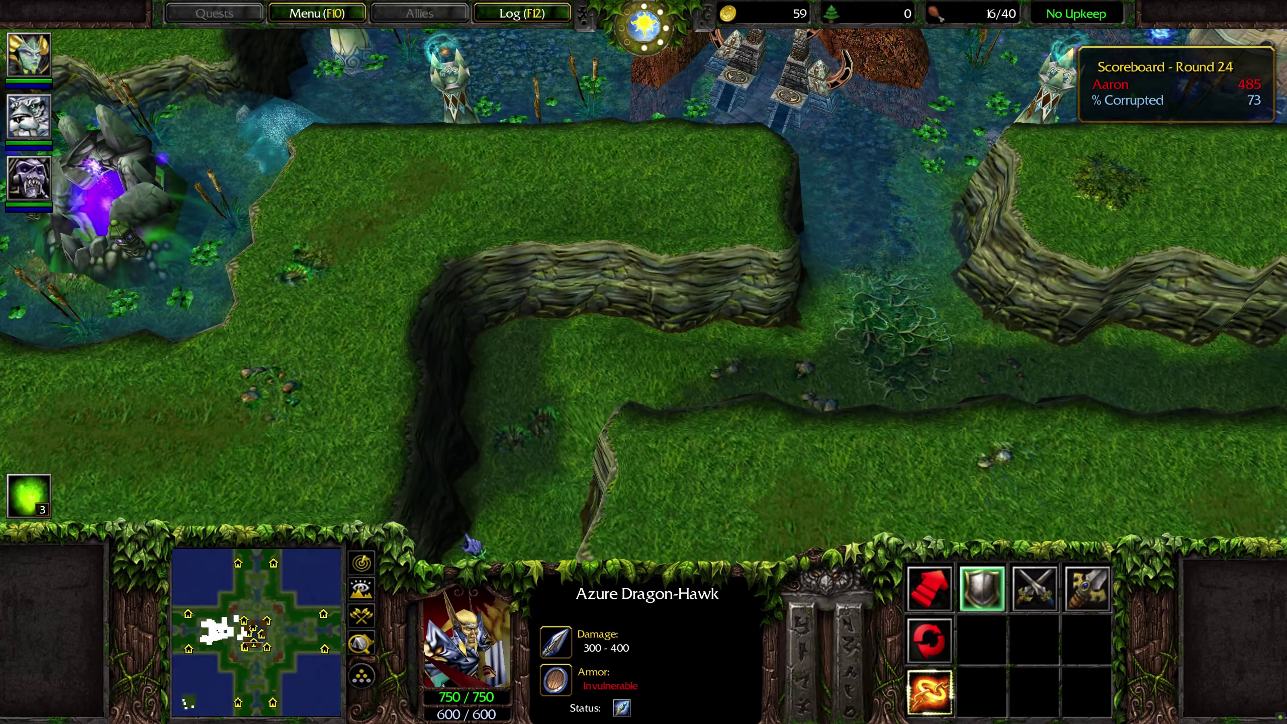
mouse_move(14, 382)
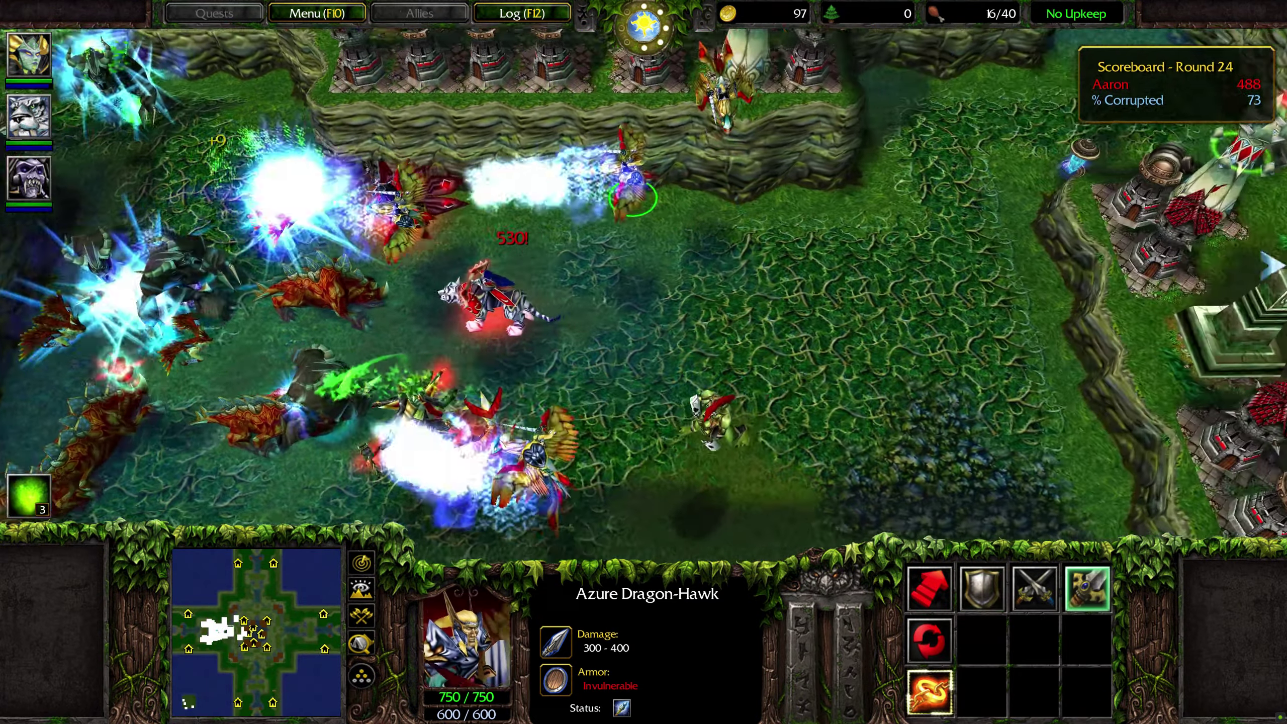
key("Left")
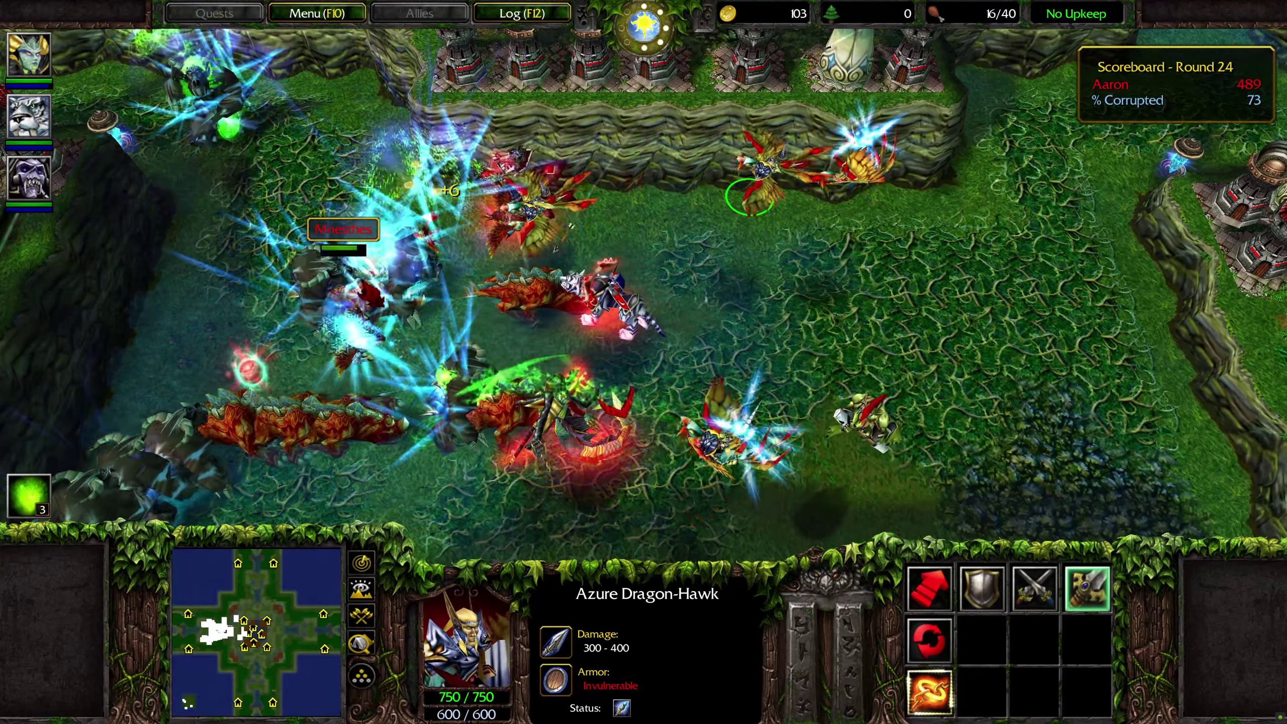